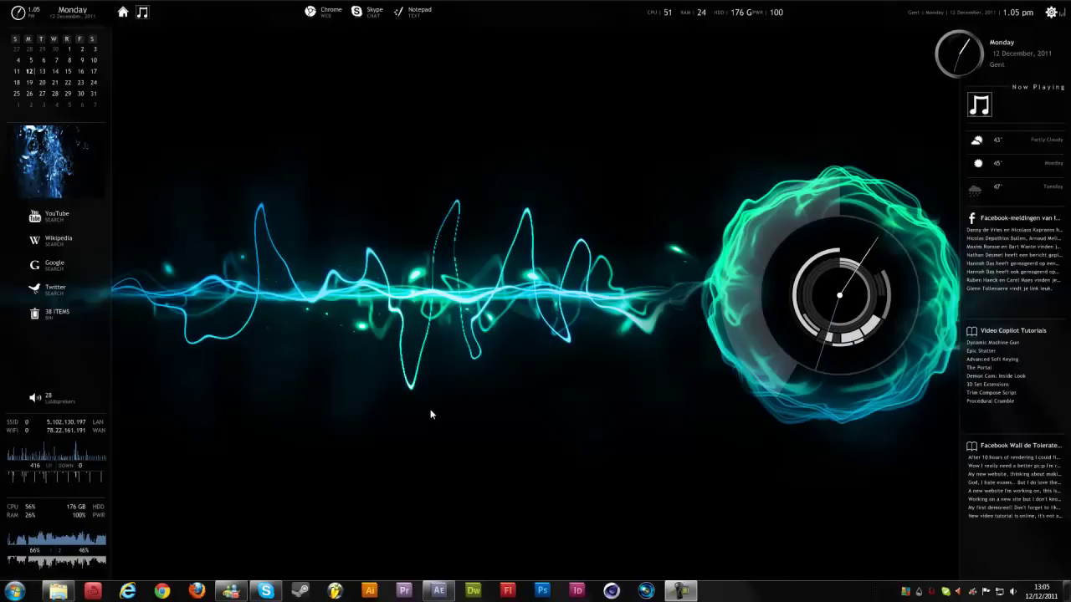
- Bring up the taskbar thumbnail of the untitled After Effects project window
mouse_move(438, 594)
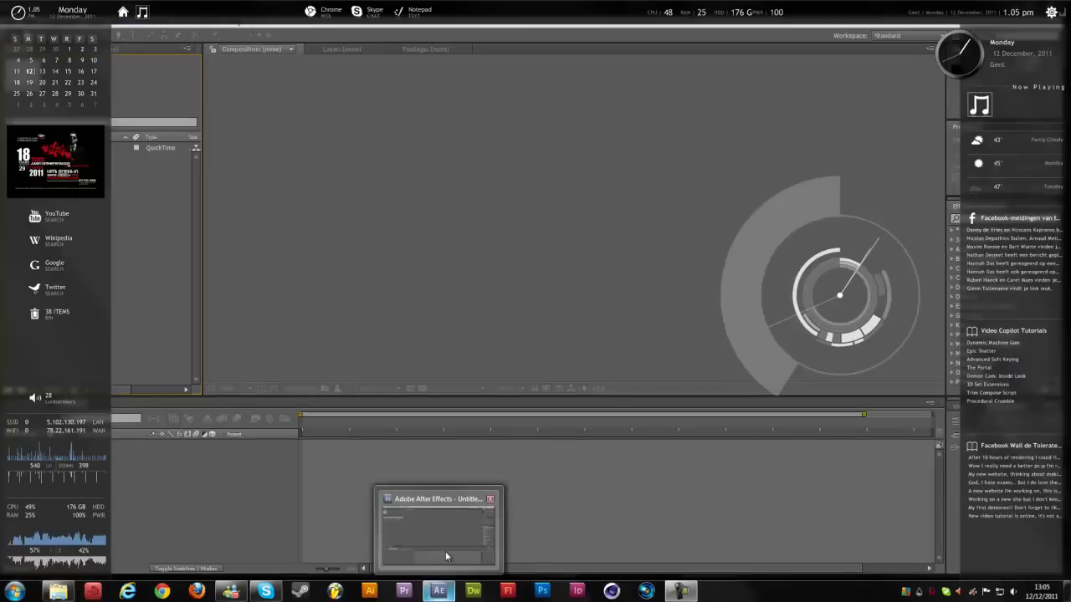
- Build a 1920x1080 composition named MVI_3155 from the MVI_3155.MOV garden clip
left_click(455, 550)
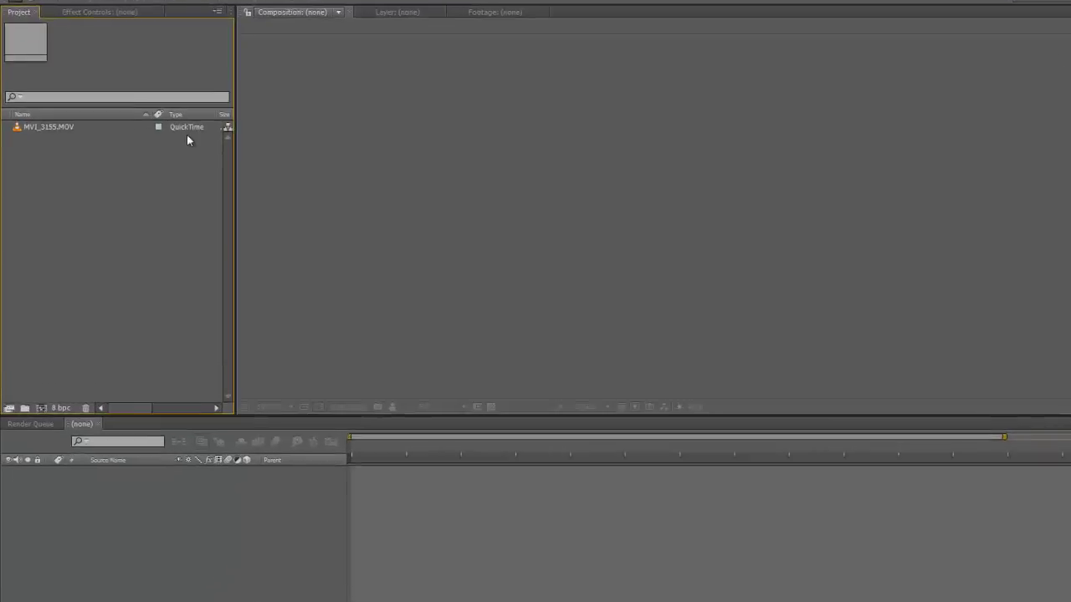
left_click(61, 81)
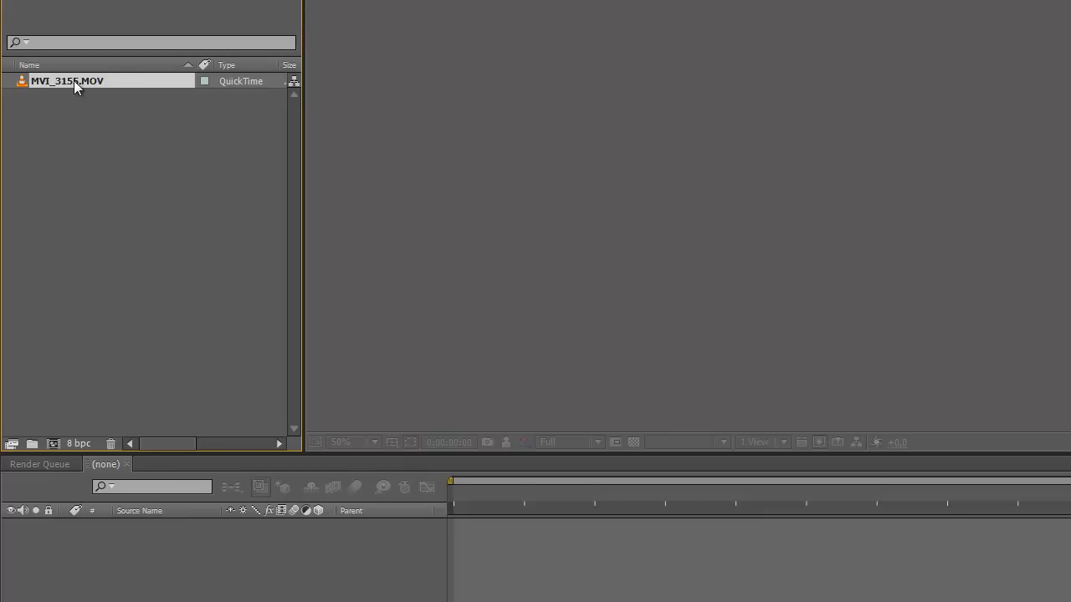
left_click_drag(73, 80, 57, 442)
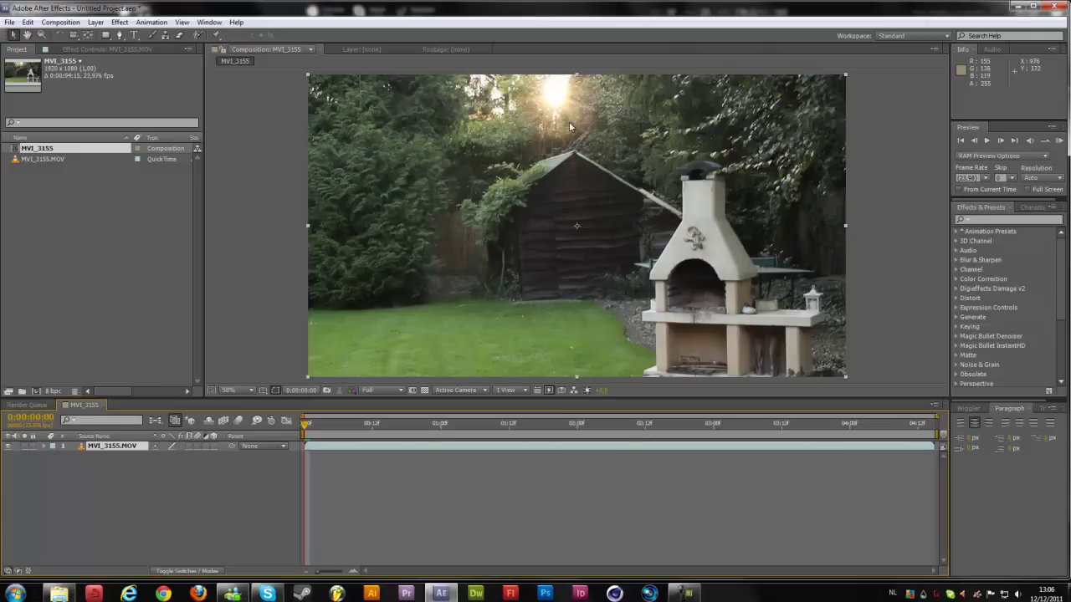
- Add a black solid layer named Border to the composition
right_click(139, 480)
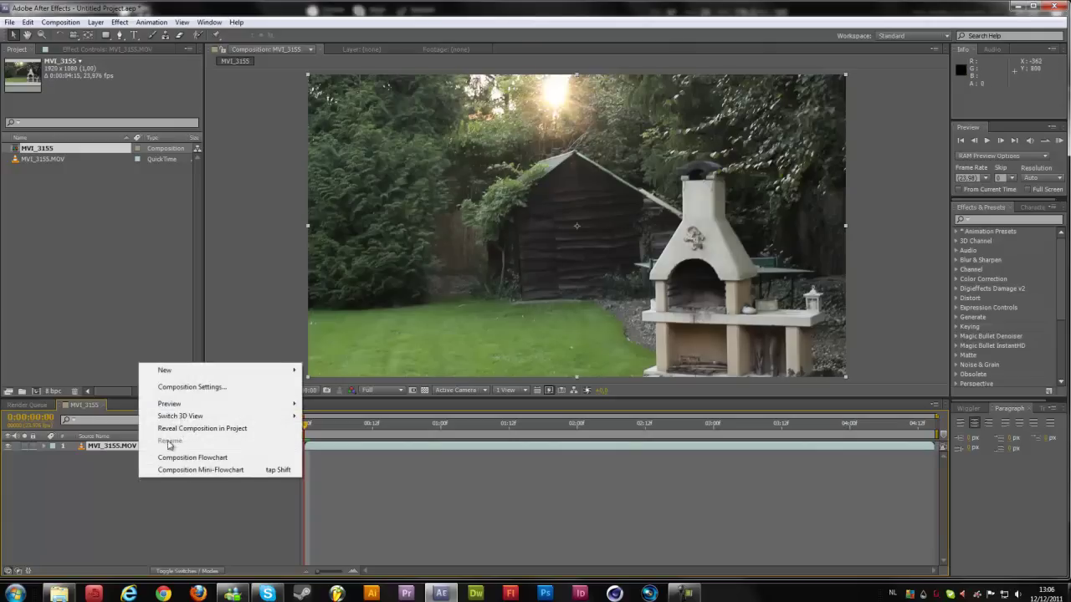
mouse_move(186, 372)
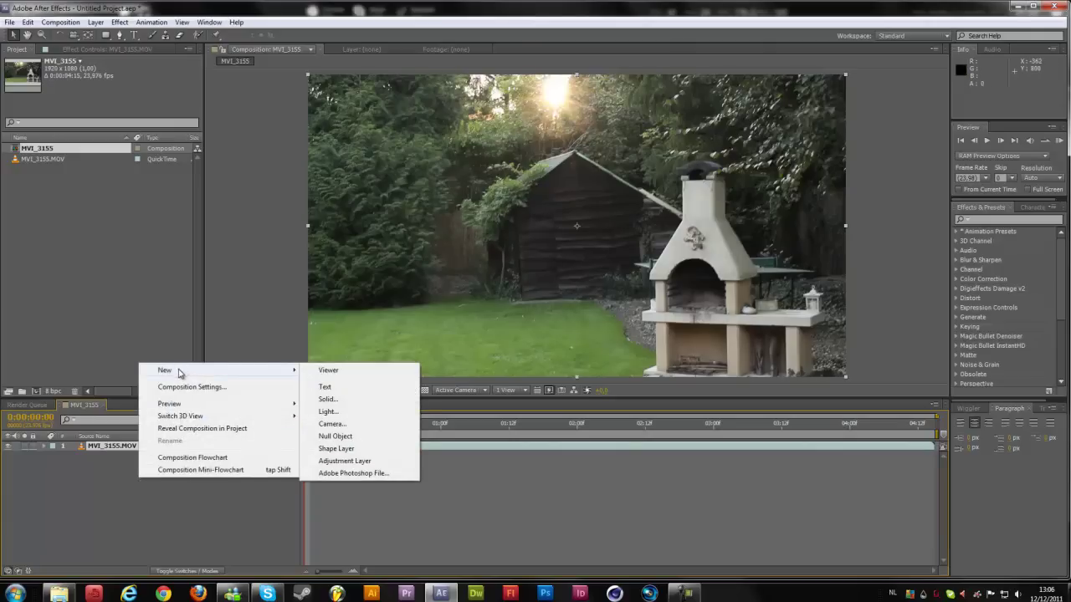
left_click(324, 401)
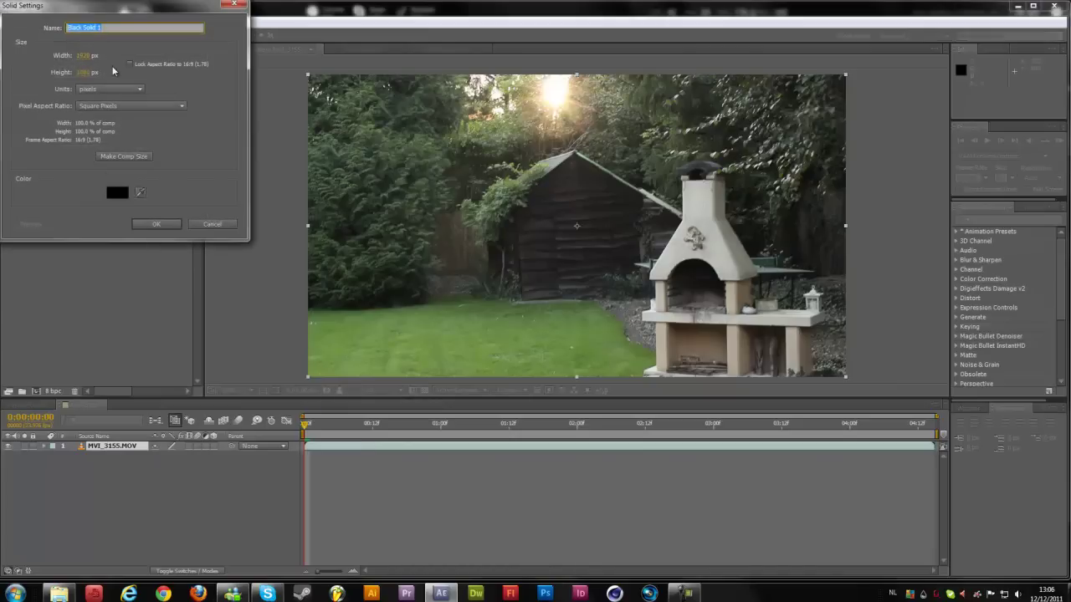
type("Border")
left_click(156, 223)
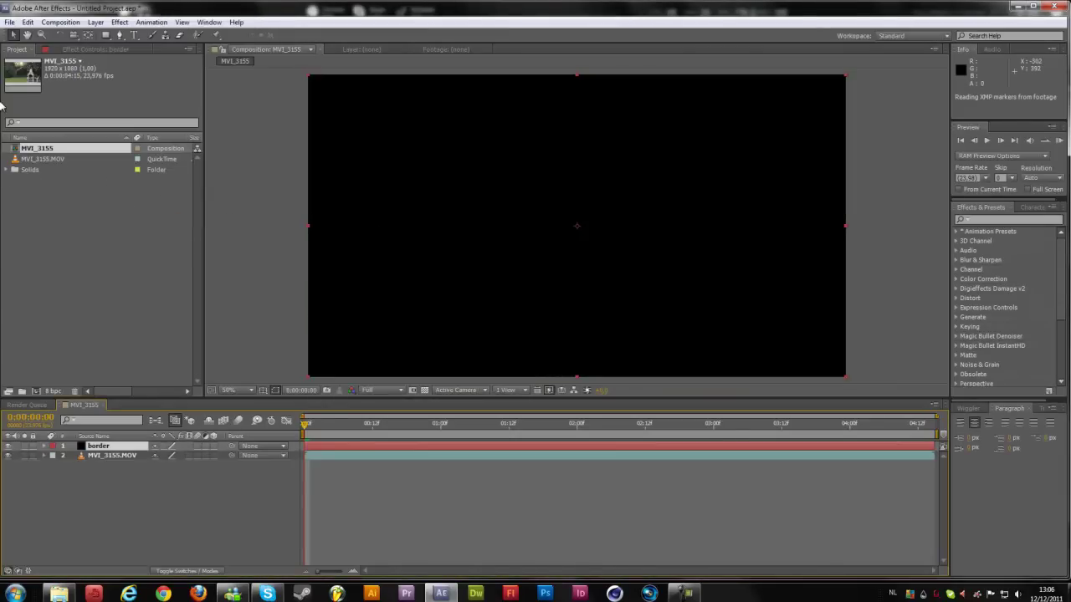
- Give Border an inverted rectangle mask across the middle, leaving letterbox bars
left_click(105, 35)
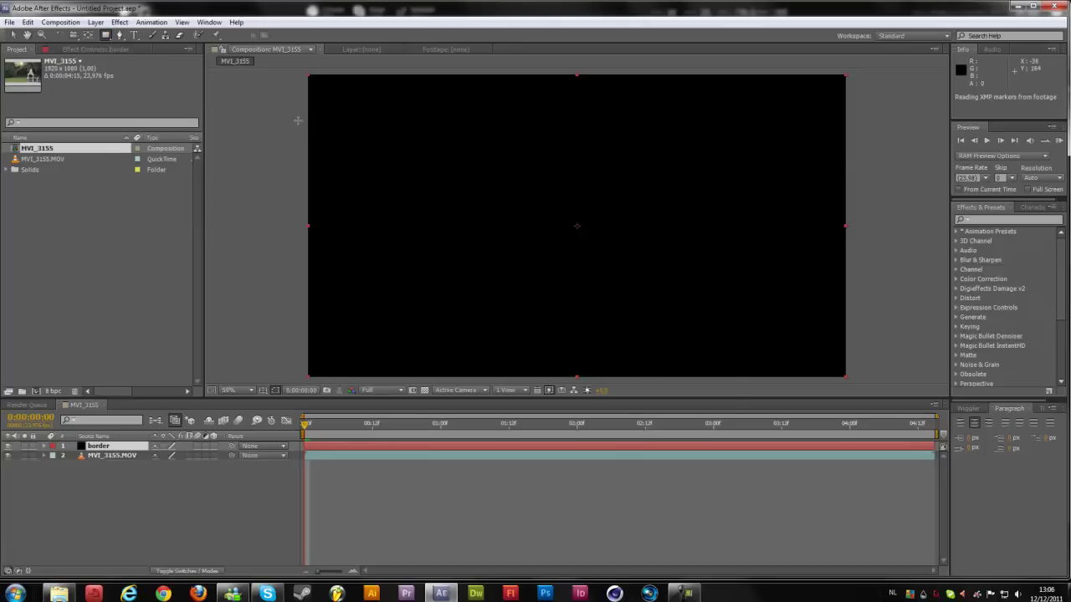
left_click_drag(298, 120, 870, 326)
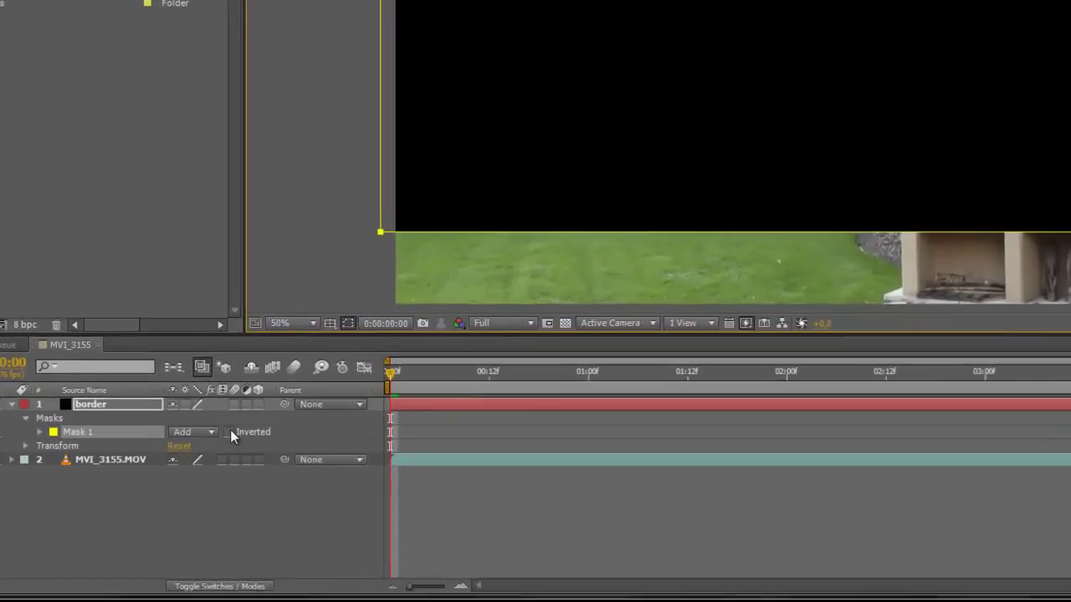
left_click(192, 465)
left_click(148, 500)
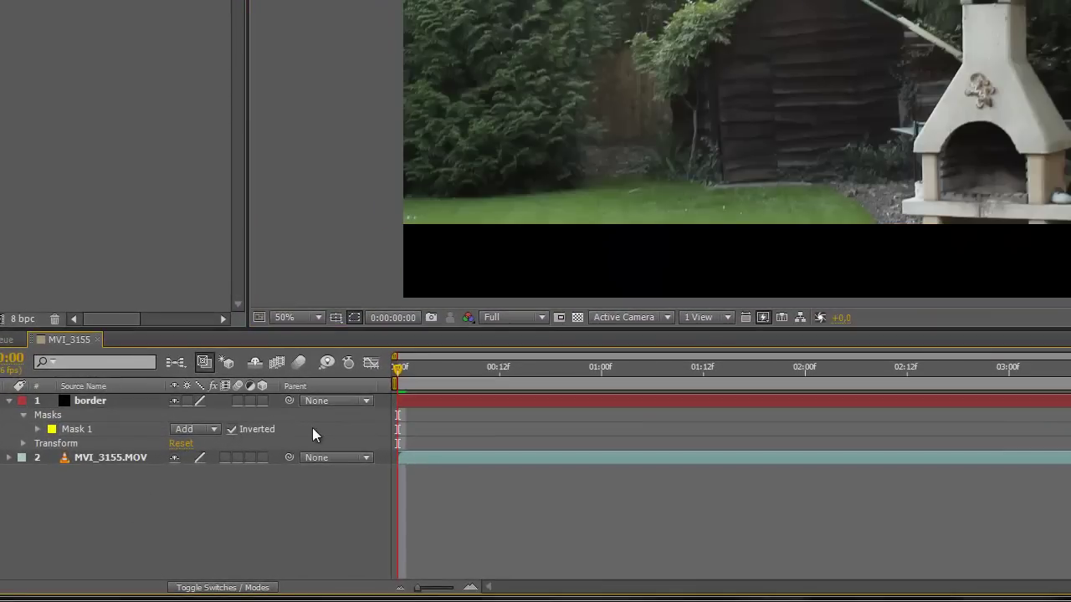
- Enable time remapping on the MVI_3155.MOV footage layer
left_click(141, 459)
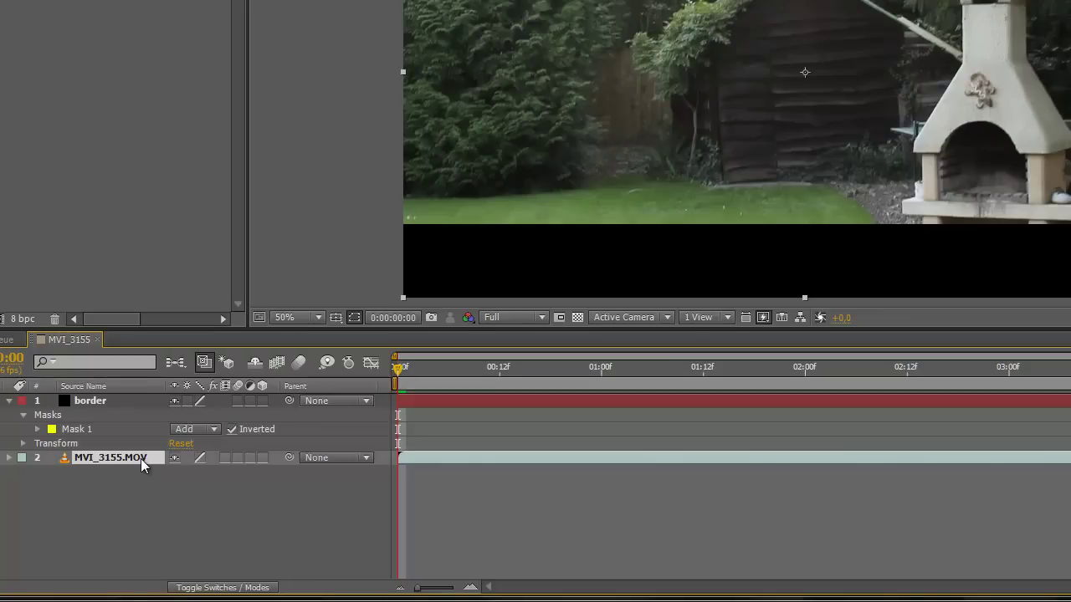
right_click(140, 459)
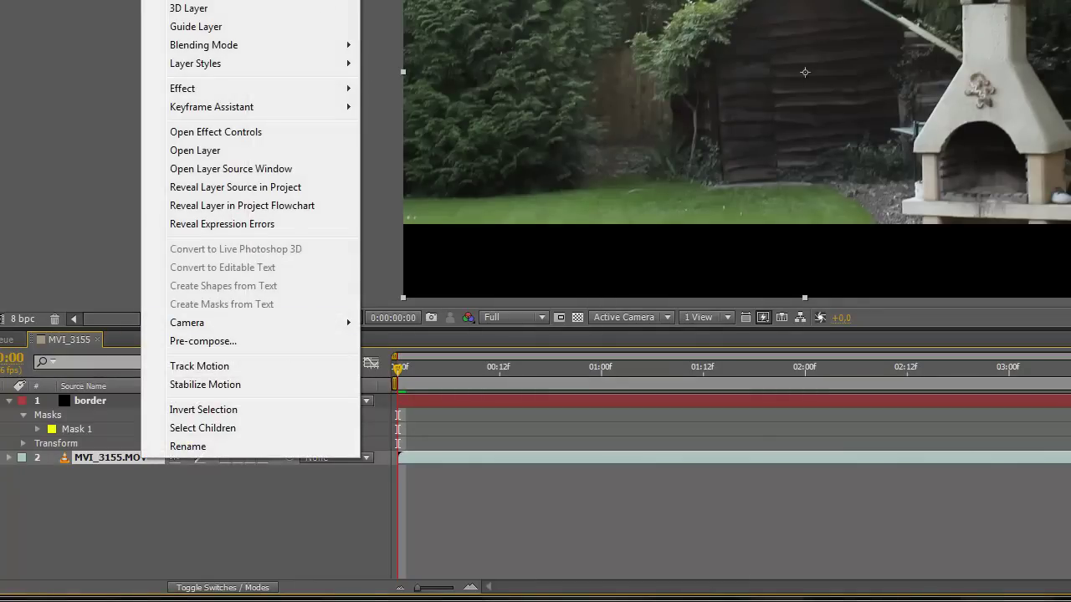
mouse_move(201, 1)
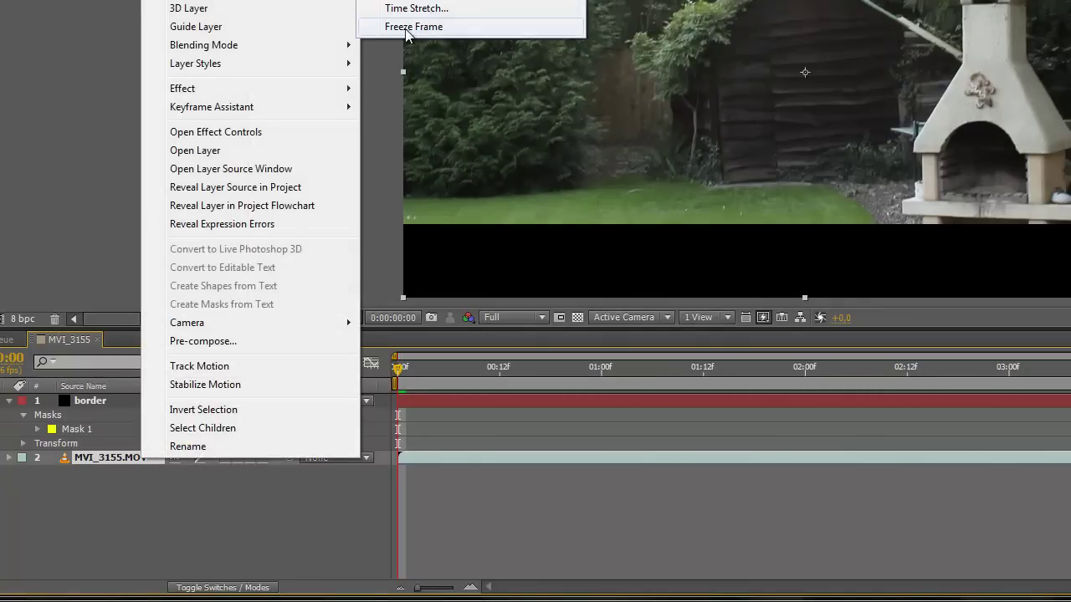
left_click(423, 1)
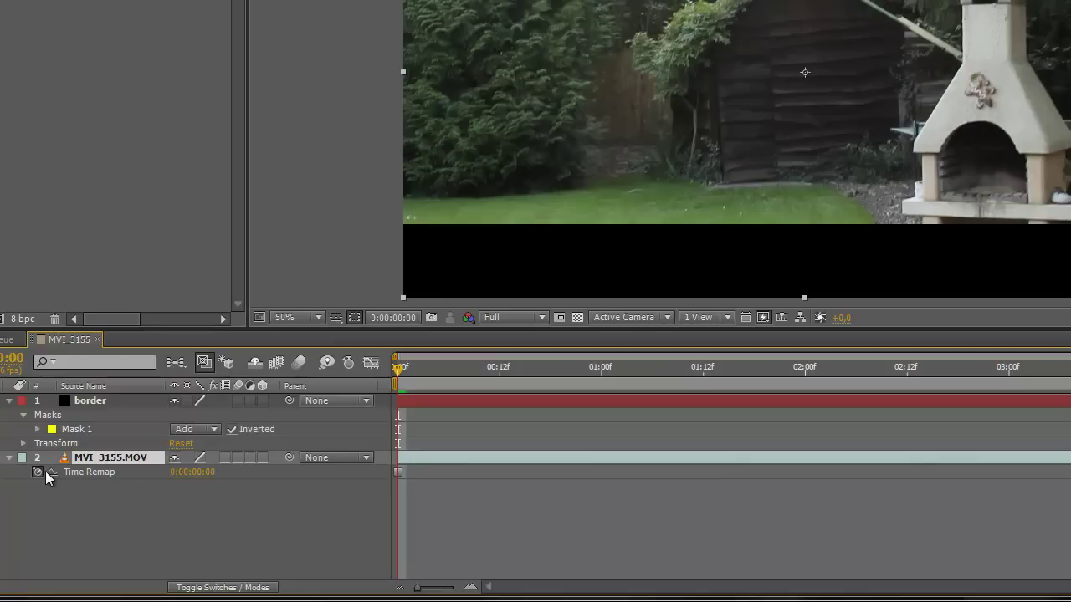
- Add a wiggle(1,20) expression to the footage layer's Position
key("p")
left_click(52, 471, "alt")
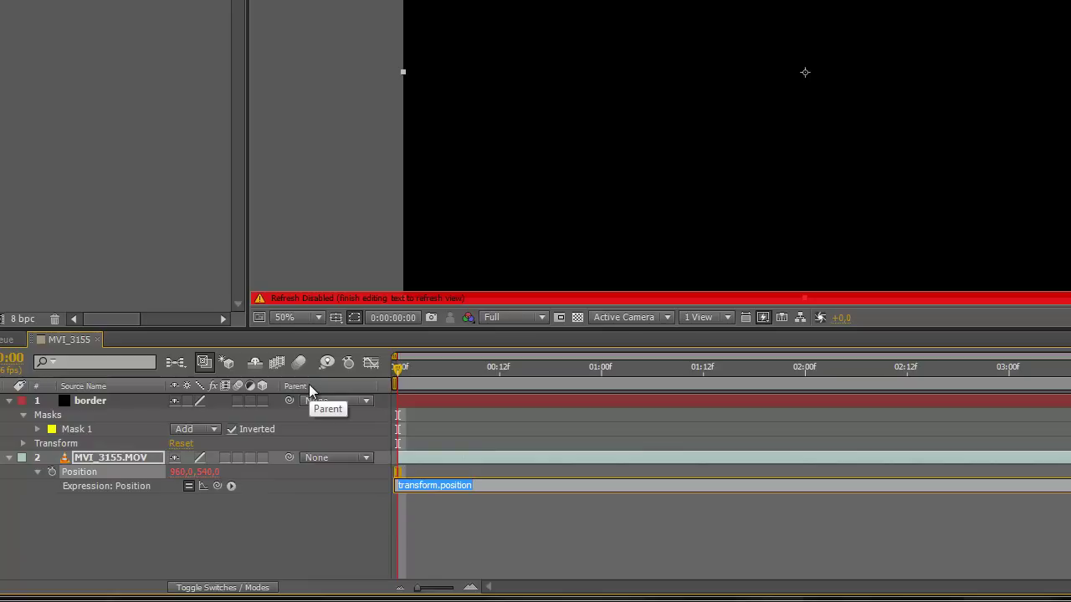
type("wiggle(")
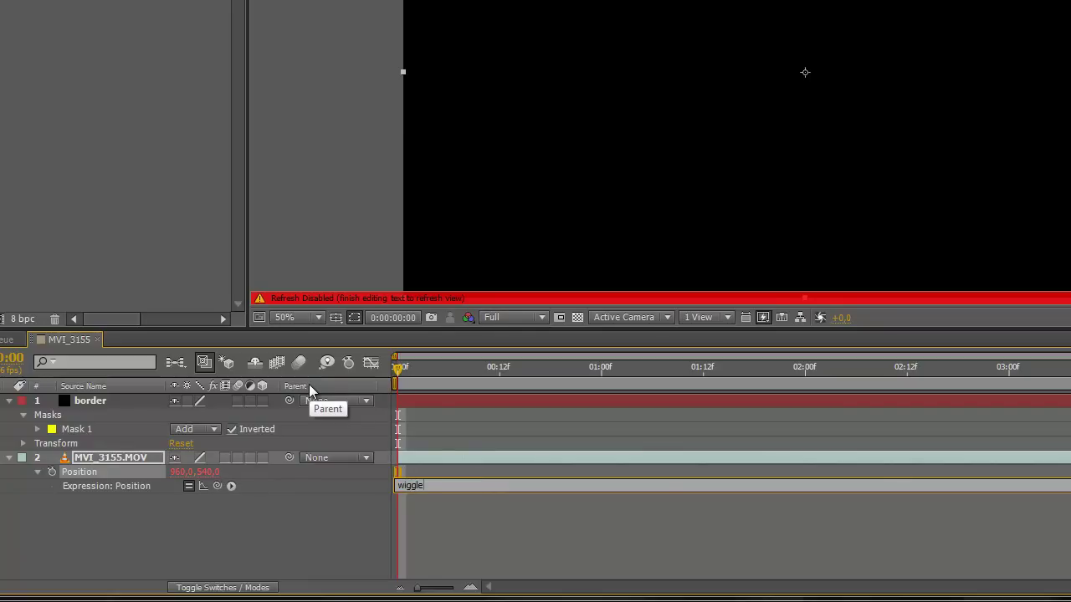
type("1,20)")
double_click(427, 485)
left_click_drag(435, 484, 448, 482)
type("20")
left_click(401, 380)
left_click_drag(444, 373, 595, 379)
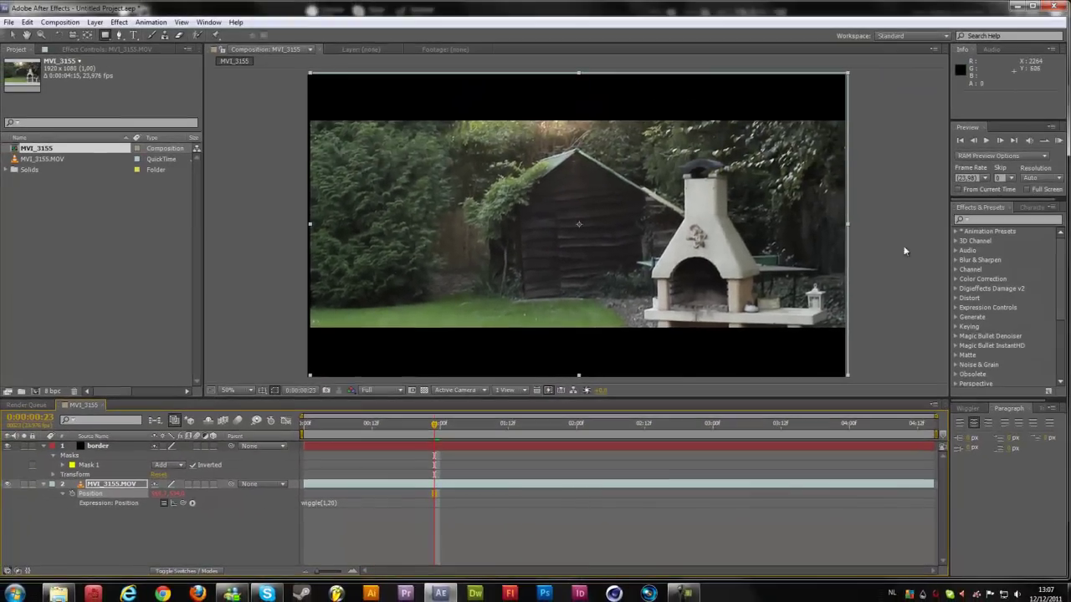
left_click(983, 237)
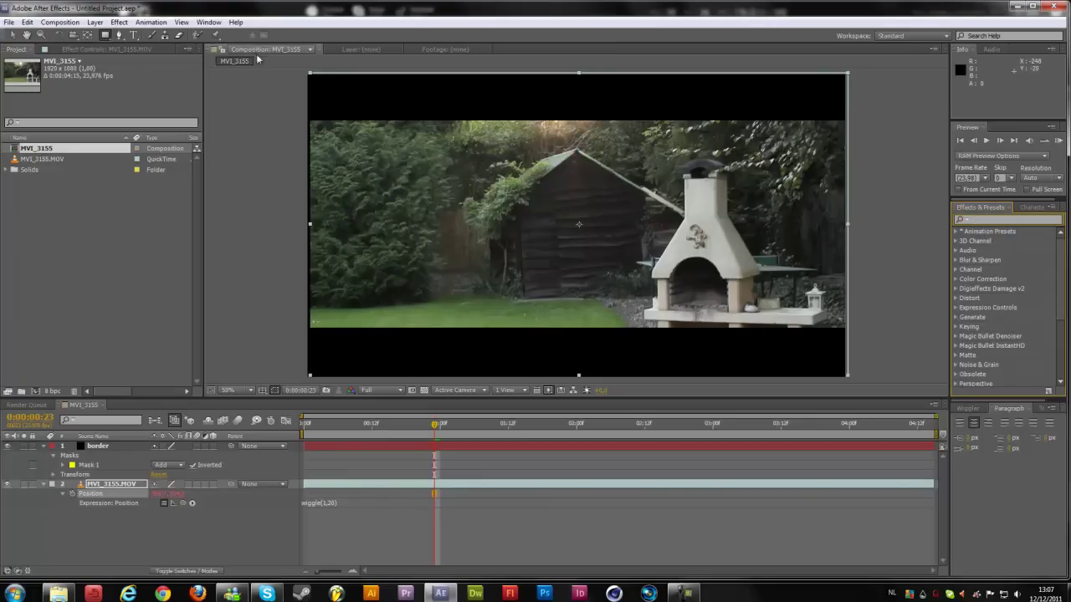
- Apply the Motion Tile effect to the footage layer
left_click(209, 22)
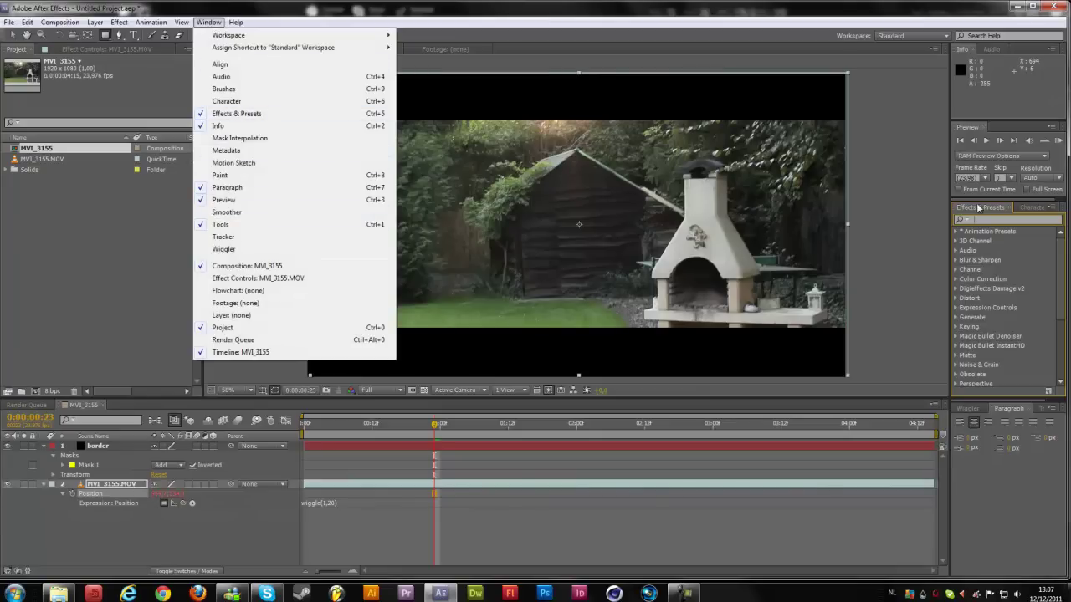
left_click(997, 222)
type("moti")
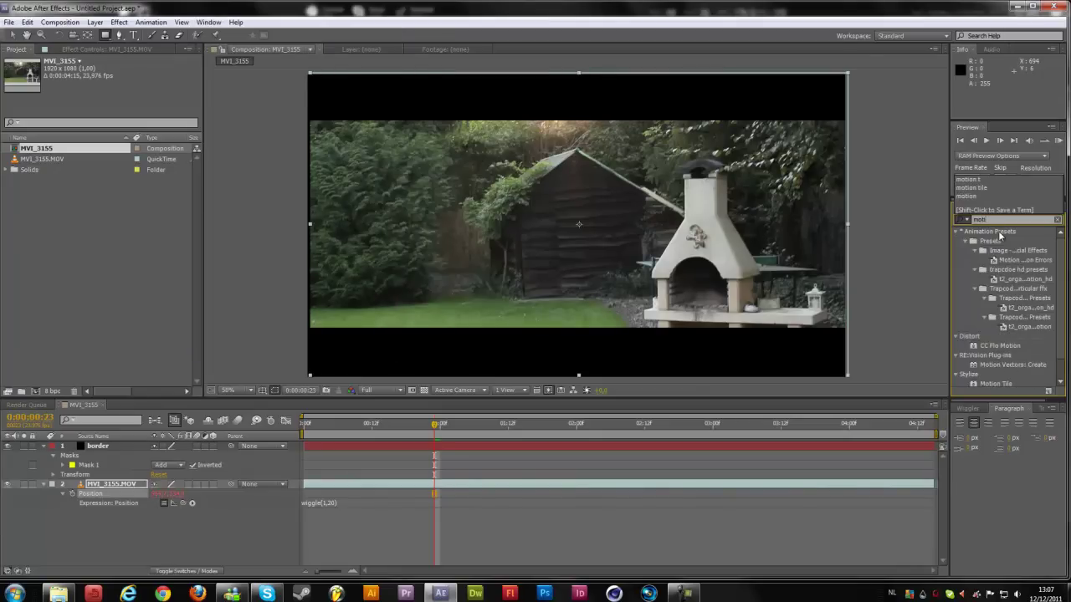
type("on tile")
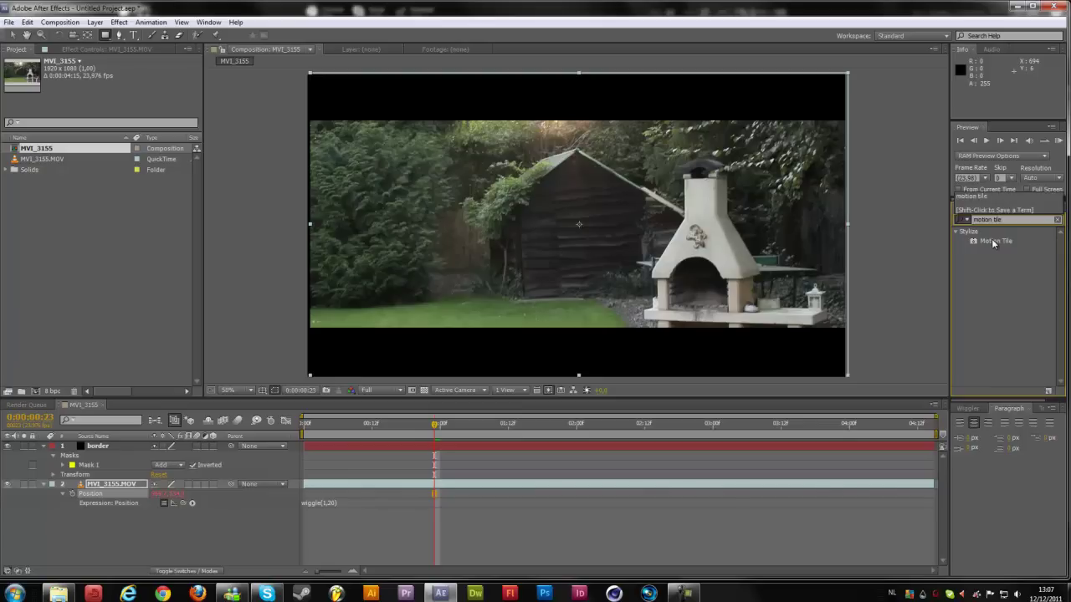
left_click_drag(993, 242, 502, 337)
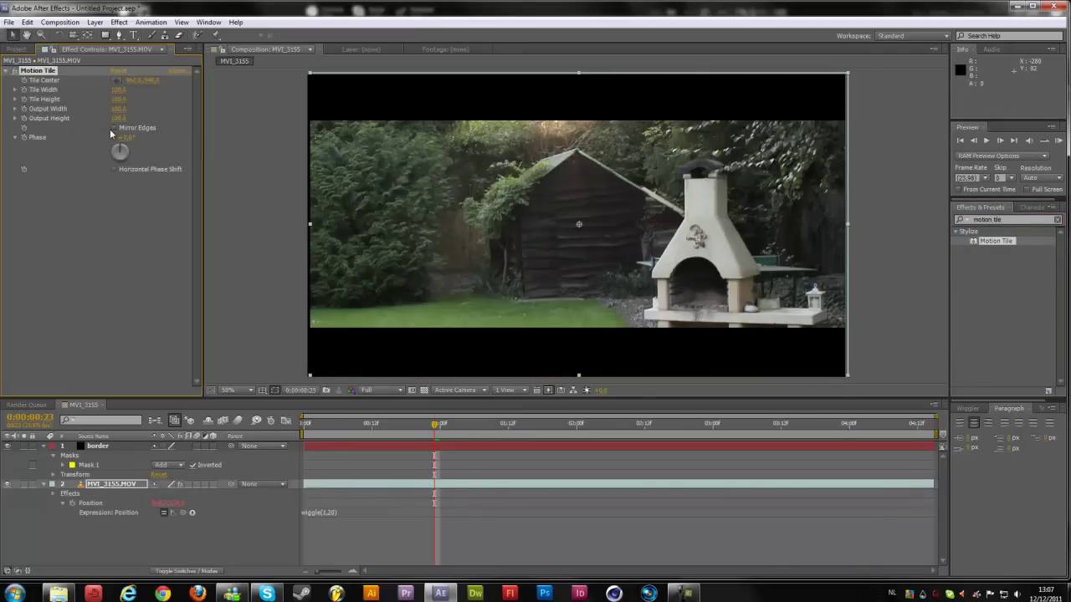
- Turn on Mirror Edges and set Output Width 125 and Output Height 120
left_click(114, 127)
left_click(118, 109)
type("120")
key("Tab")
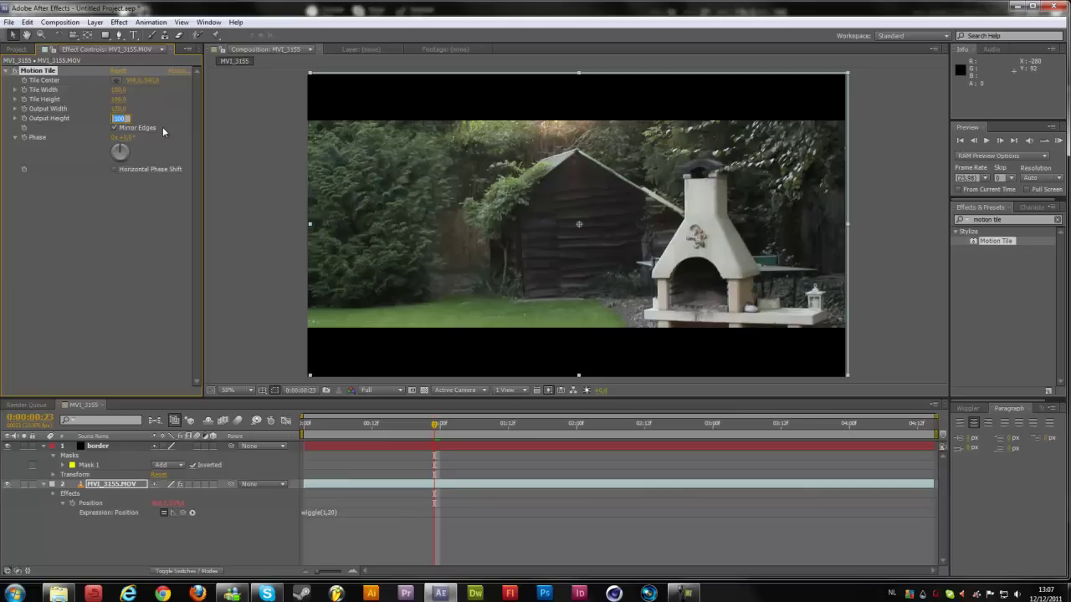
type("12")
mouse_move(434, 425)
left_mouse_down()
mouse_move(392, 425)
mouse_move(424, 425)
left_mouse_up()
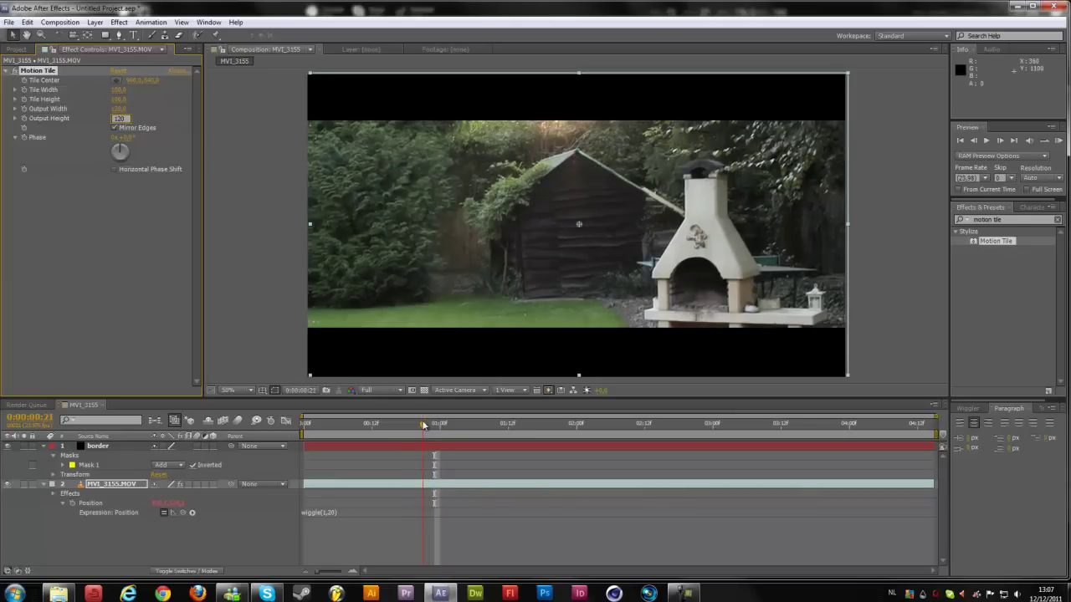
left_click(119, 118)
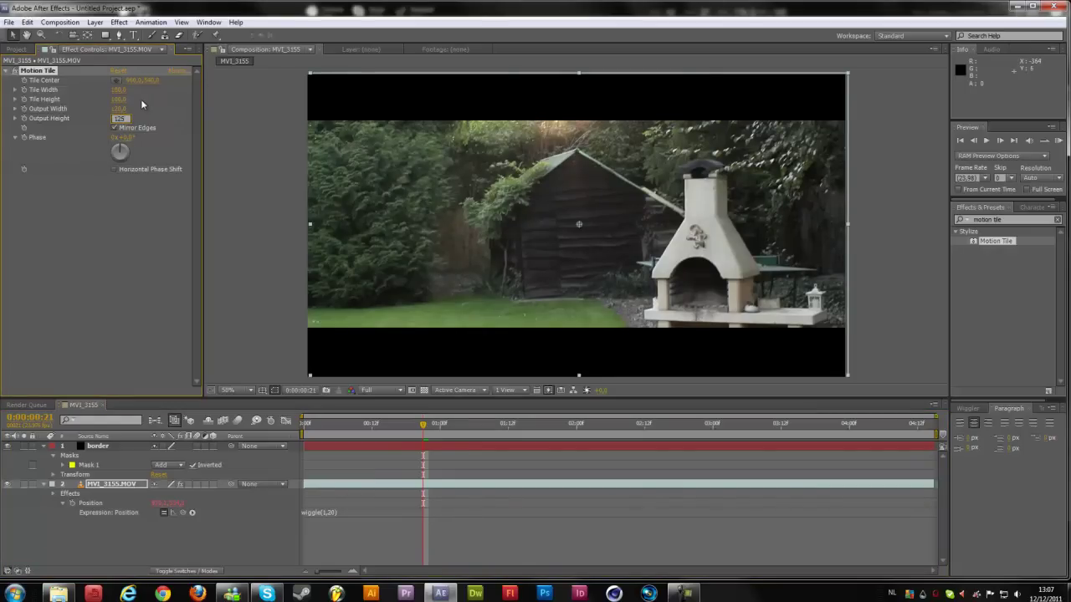
key("Return")
key("shift+Tab")
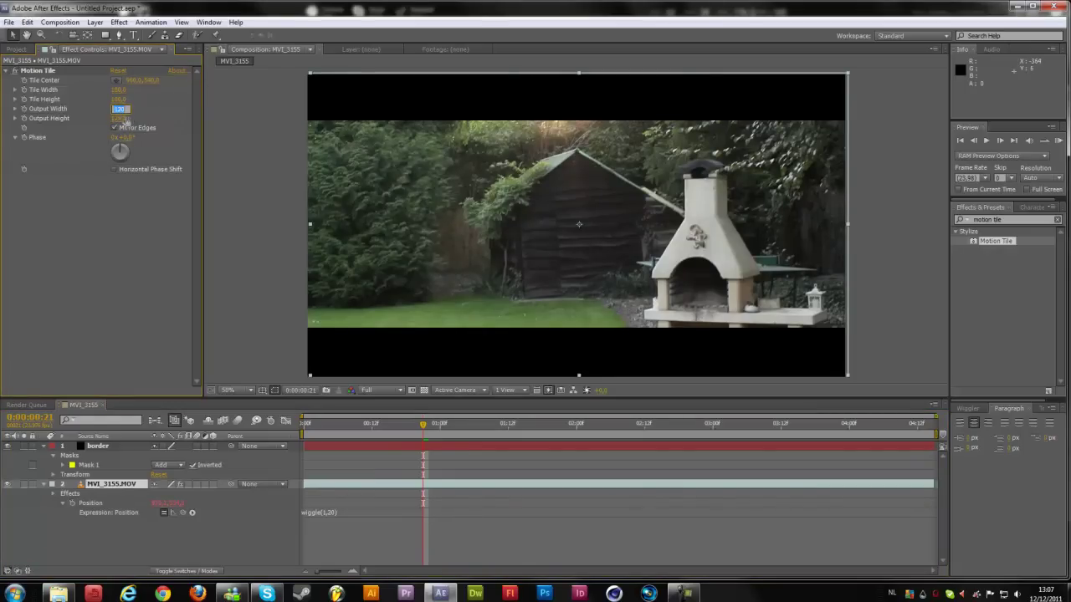
type("125")
key("Return")
- Review the Position wiggle expression and show frame 00:14
left_click(322, 512)
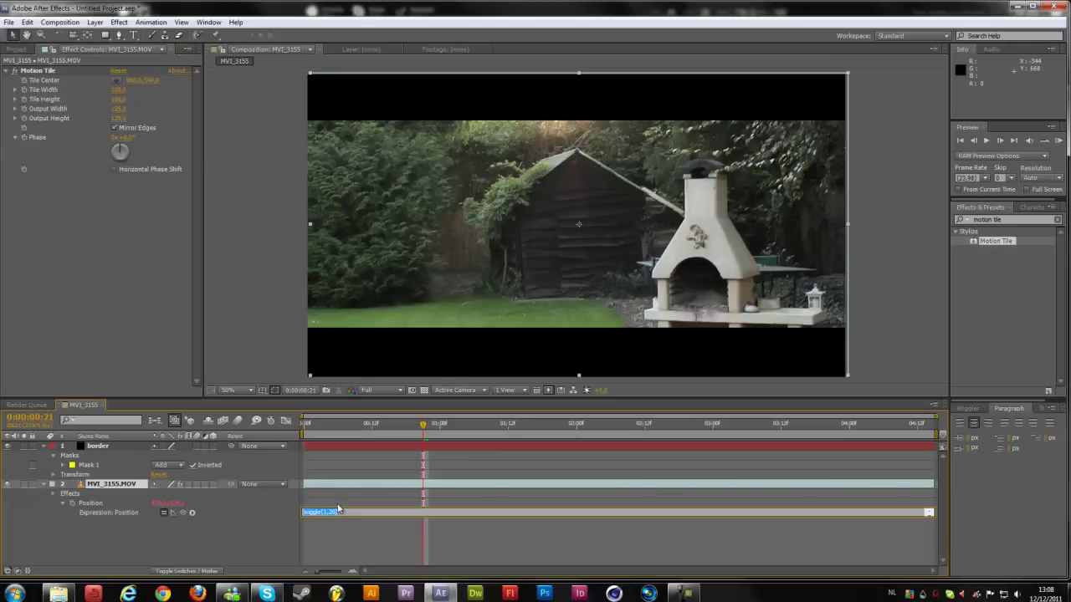
left_click(346, 511)
left_click_drag(422, 425, 373, 425)
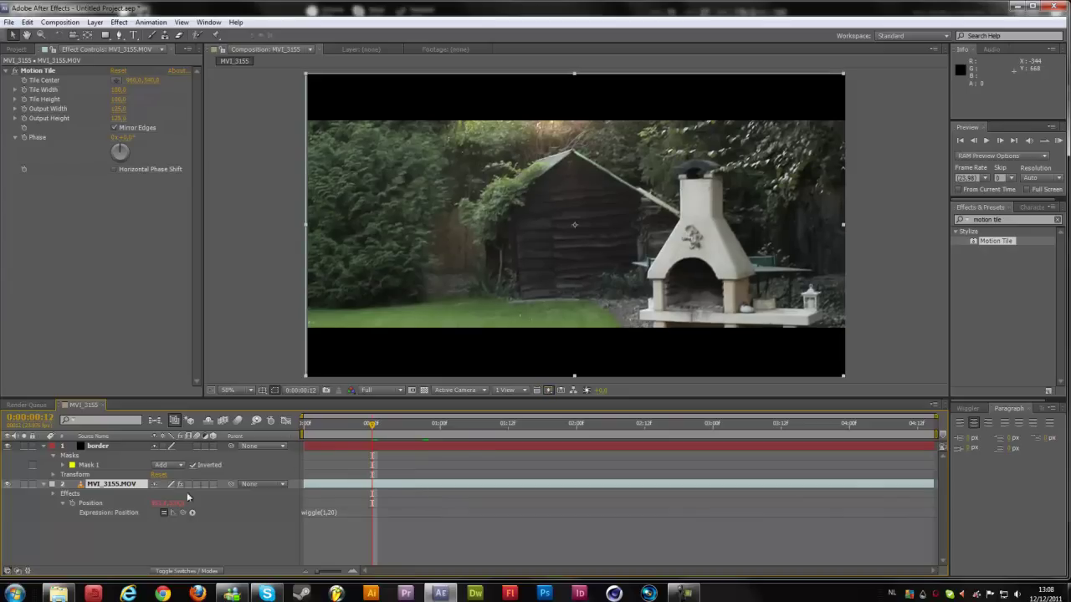
- Add a new adjustment layer named WiggleControl
right_click(110, 537)
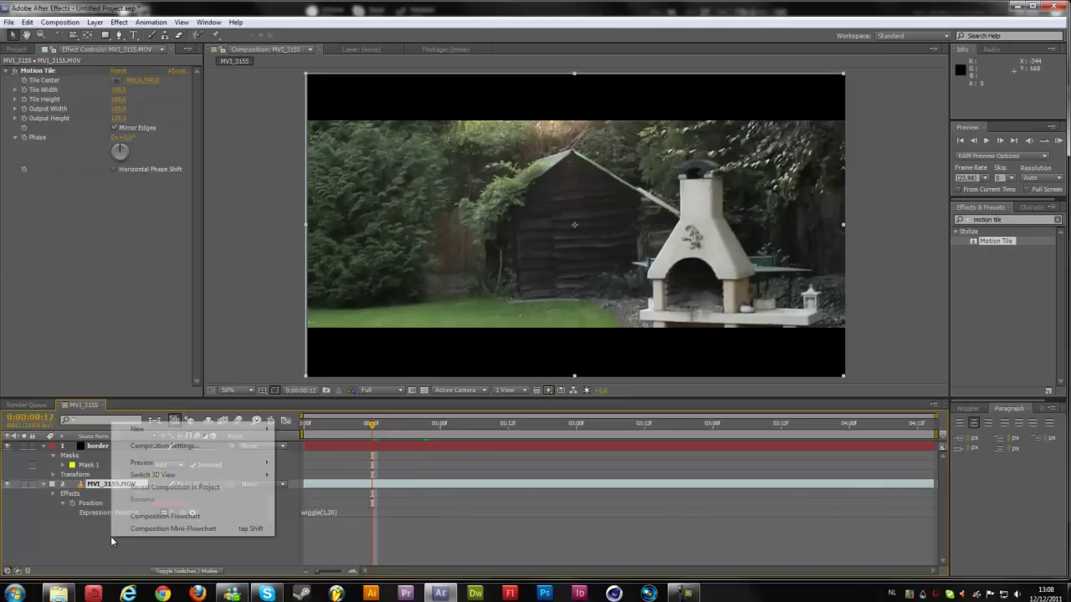
mouse_move(209, 430)
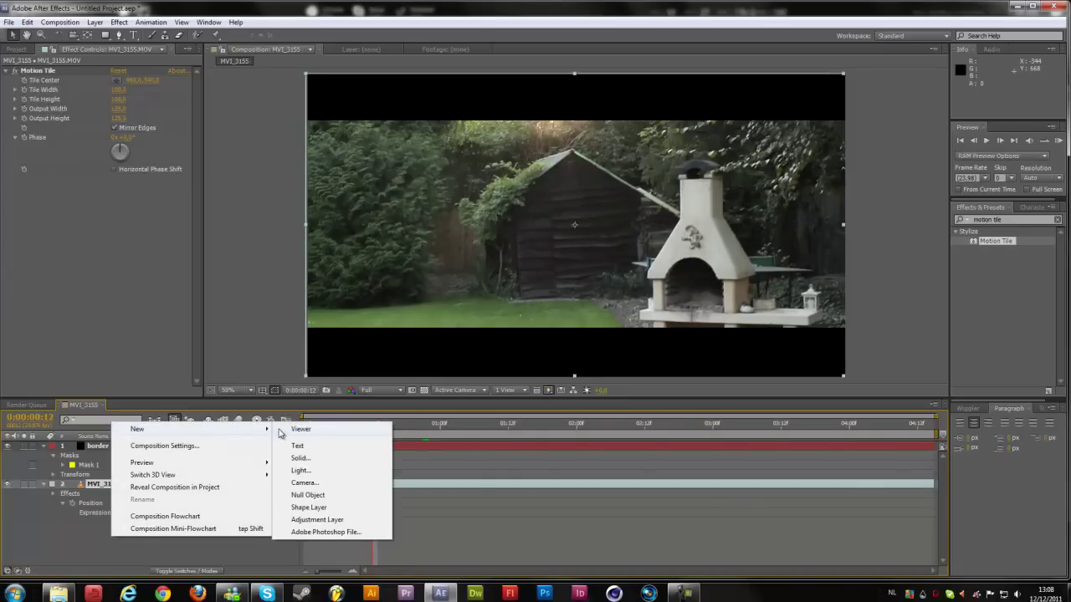
left_click(308, 519)
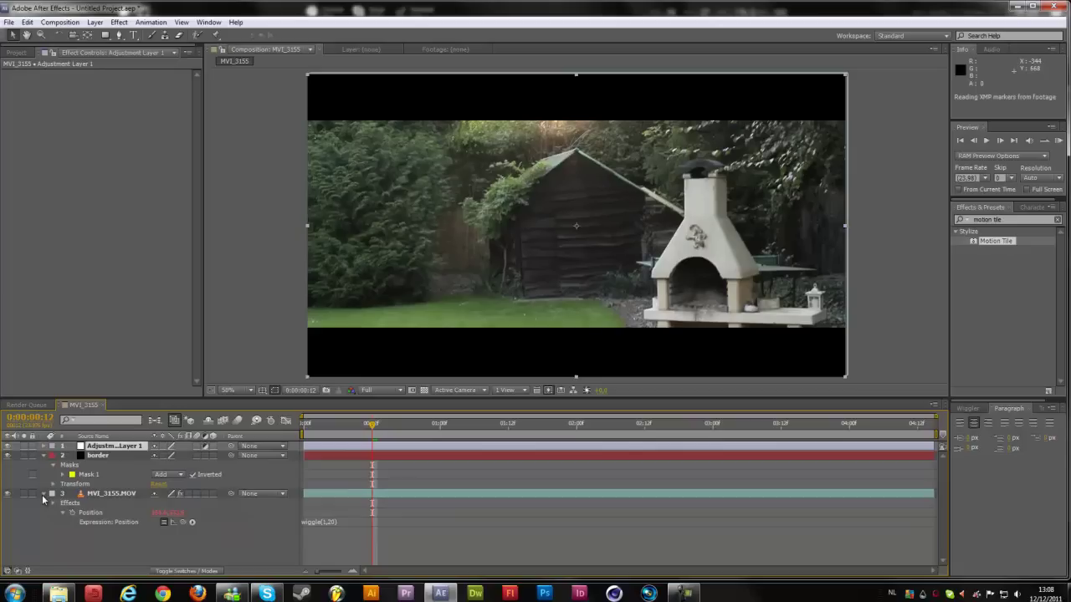
key("Return")
type("S")
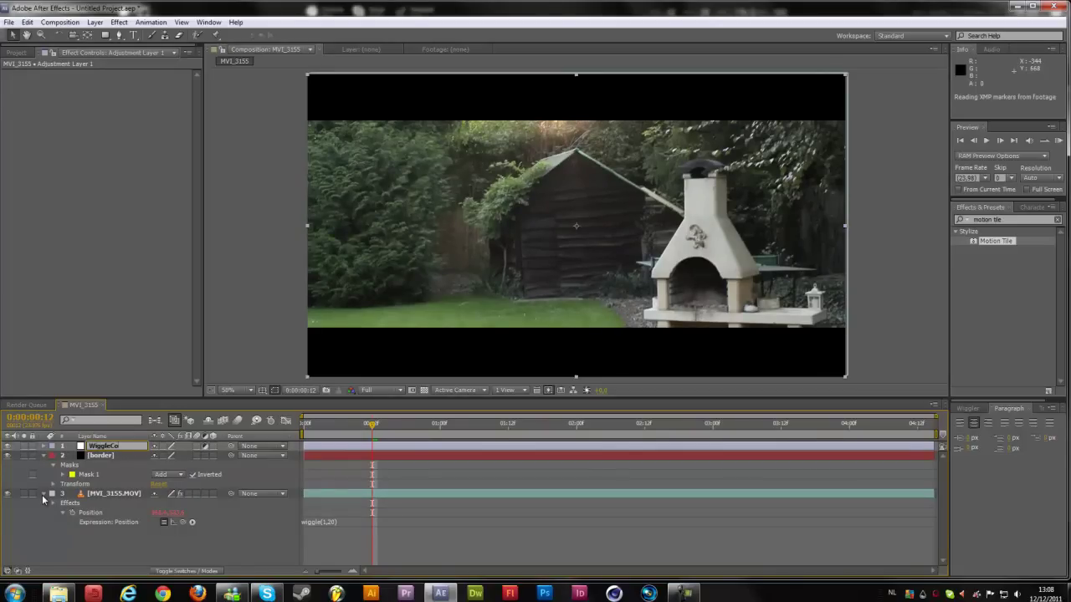
key("Return")
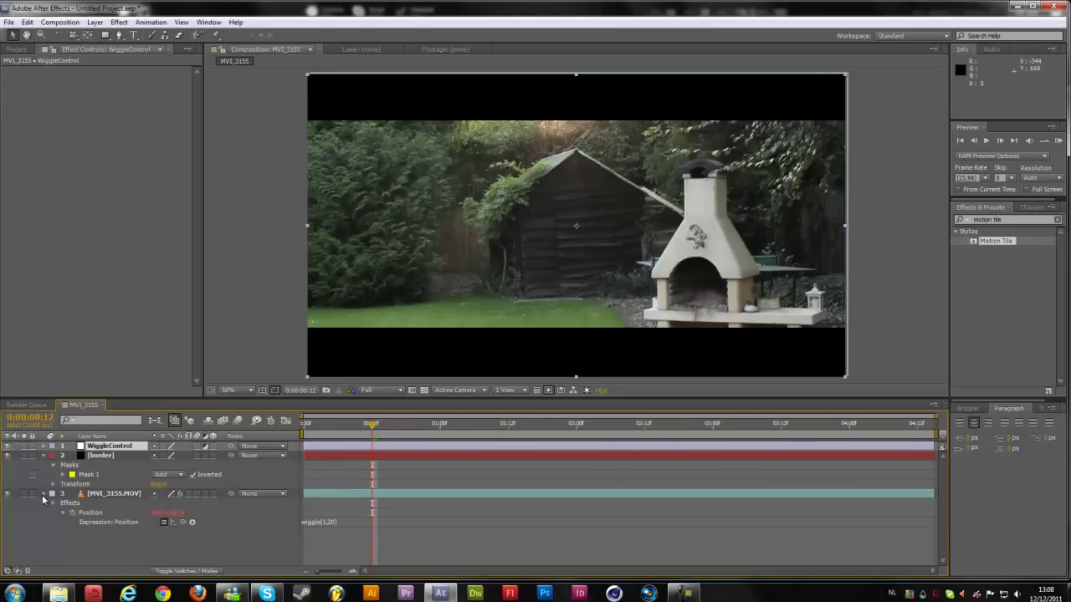
- Give WiggleControl two Slider Control effects, named Speed and Amount
left_click(1012, 220)
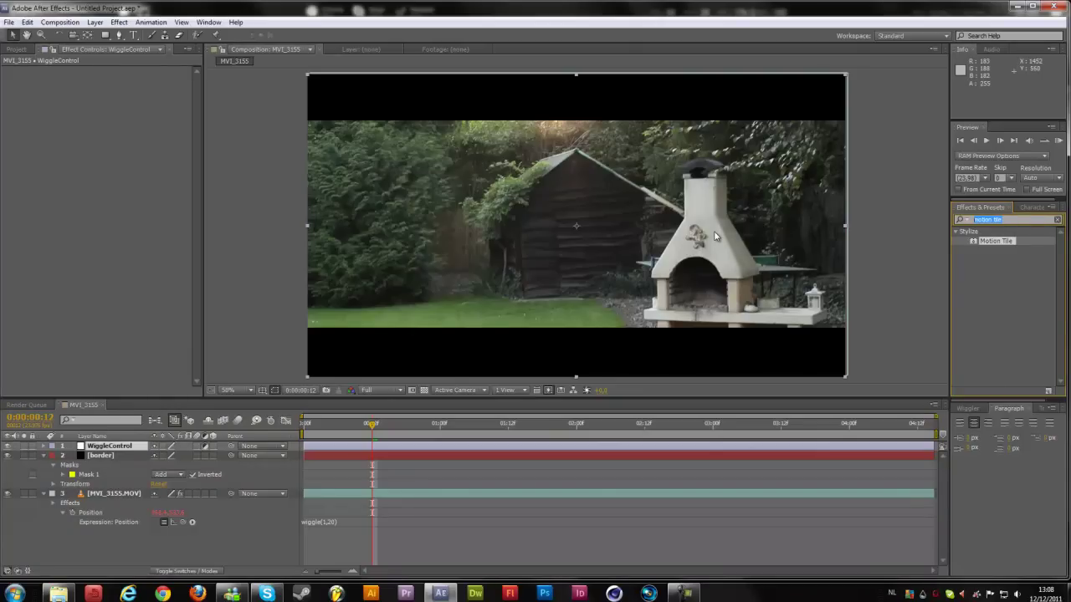
type("slider c")
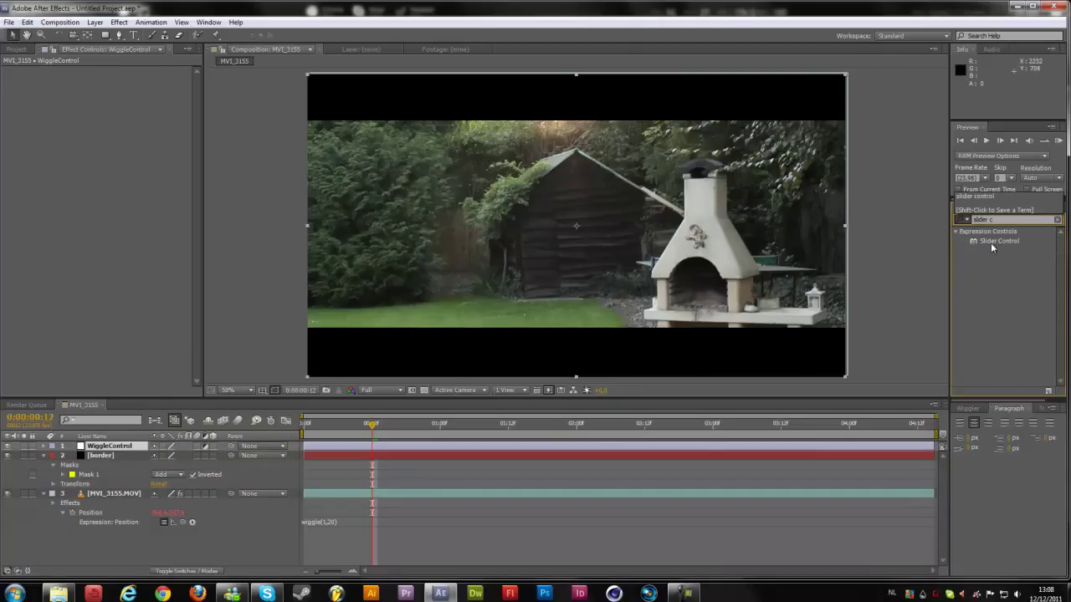
left_click_drag(992, 247, 53, 79)
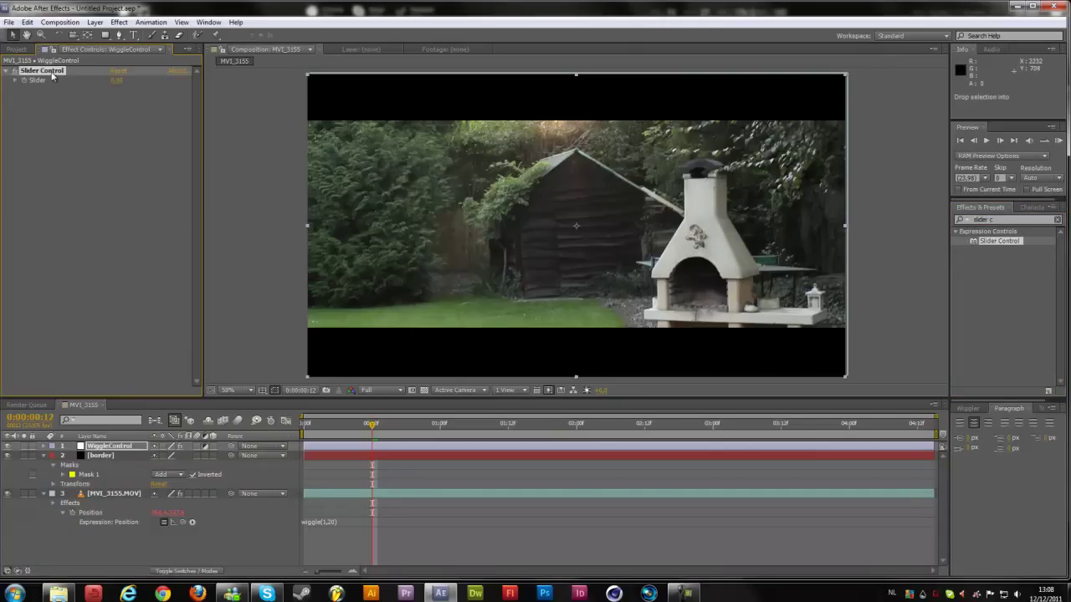
key("Return")
type("Speed")
key("Return")
key("ctrl+d")
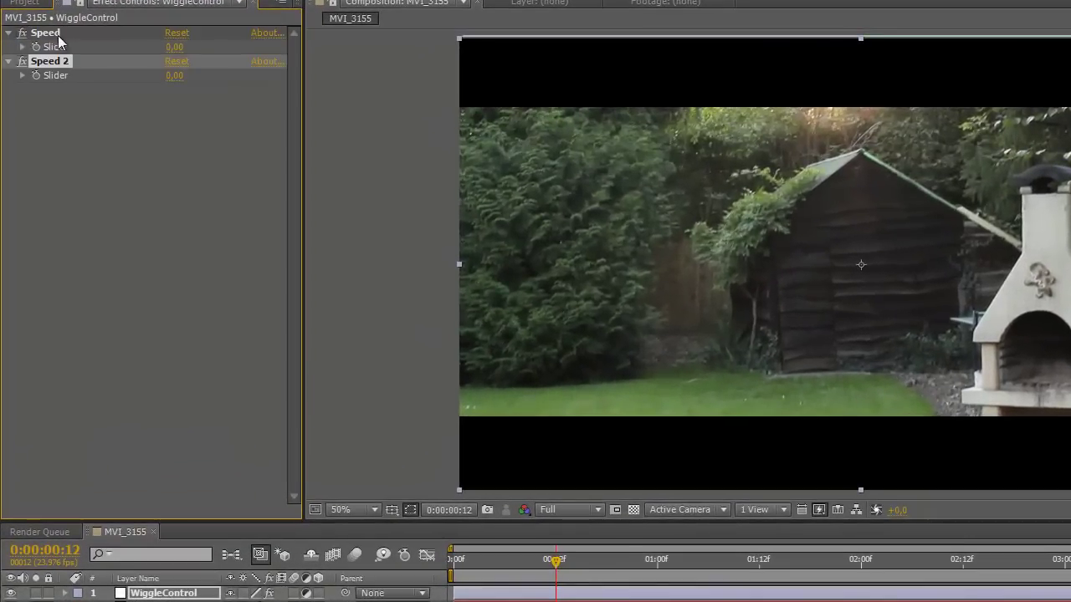
key("Return")
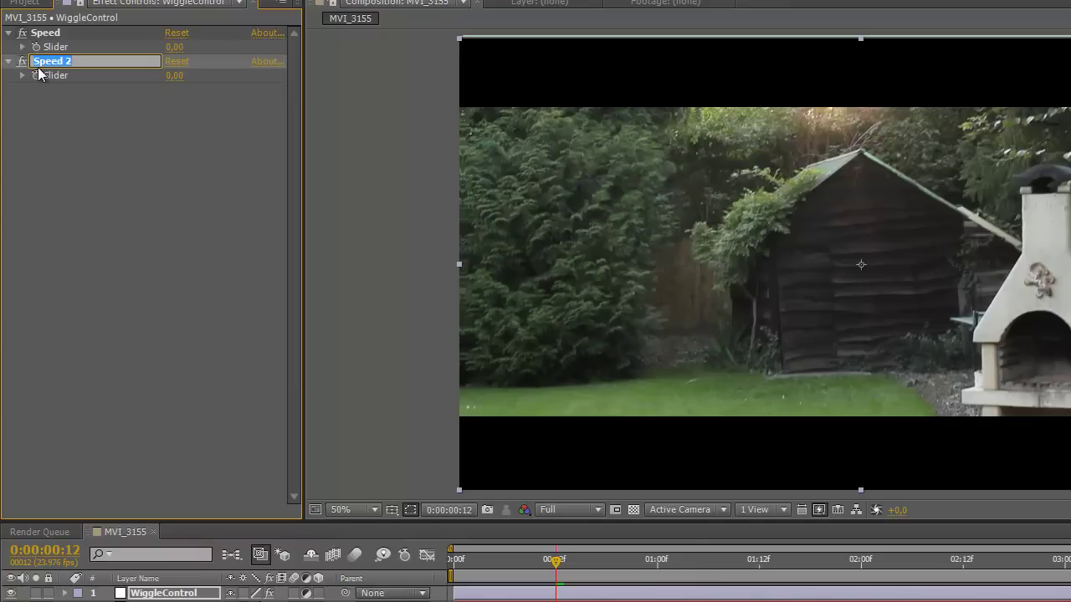
type("Amount")
key("Return")
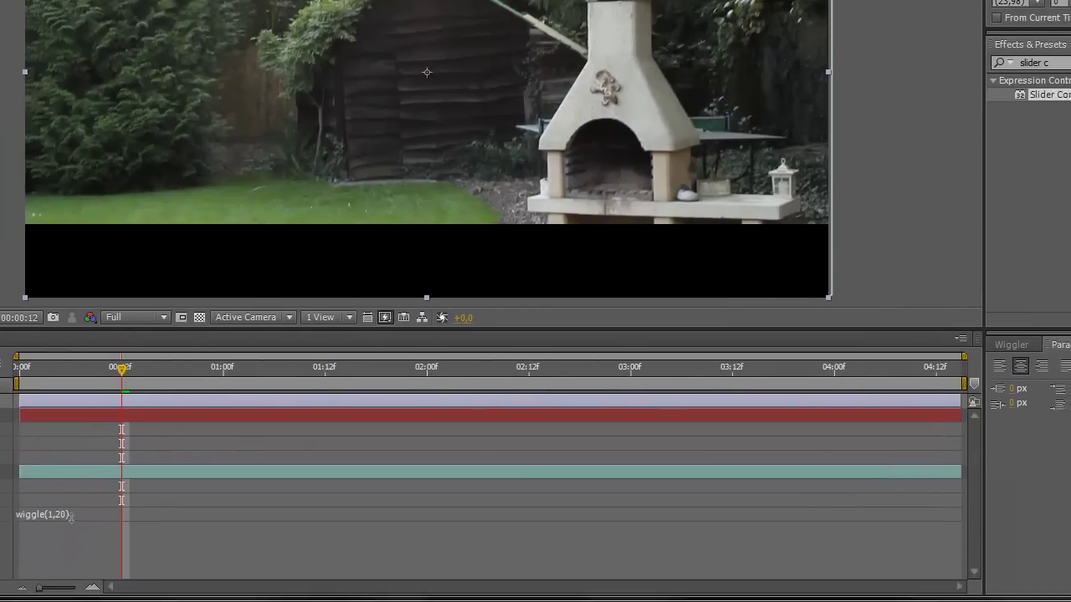
- Link the wiggle frequency and amount to the Speed and Amount sliders
left_click(468, 601)
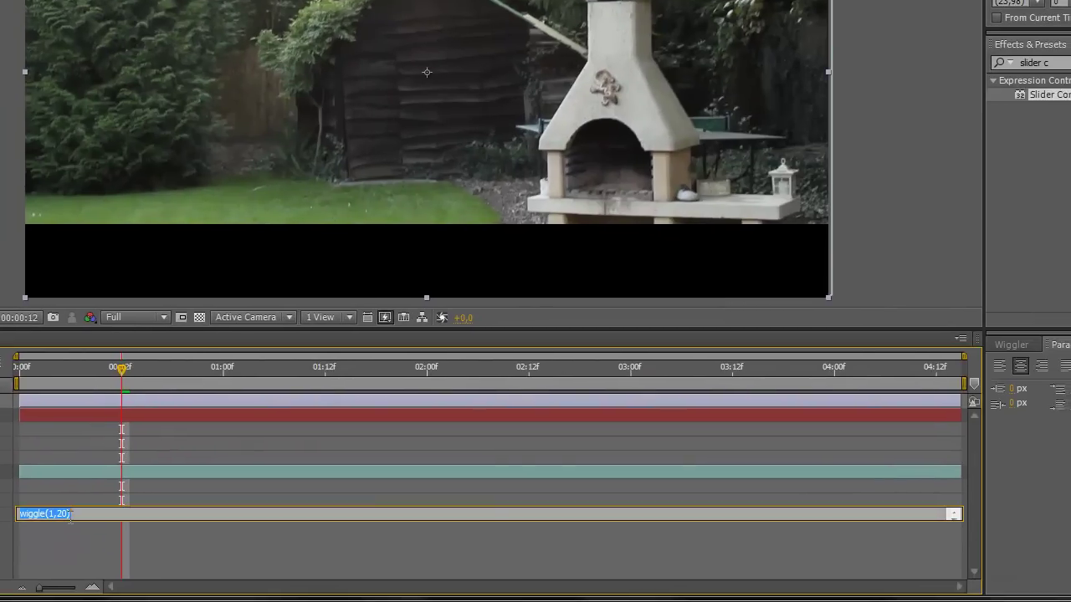
left_click(485, 601)
key("BackSpace")
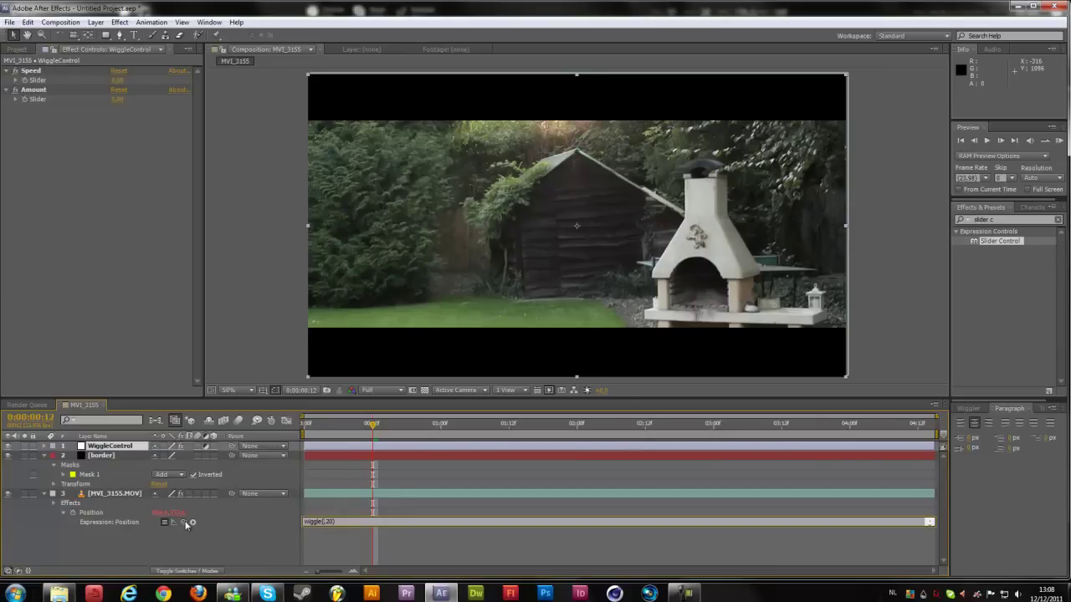
left_click_drag(185, 524, 37, 87)
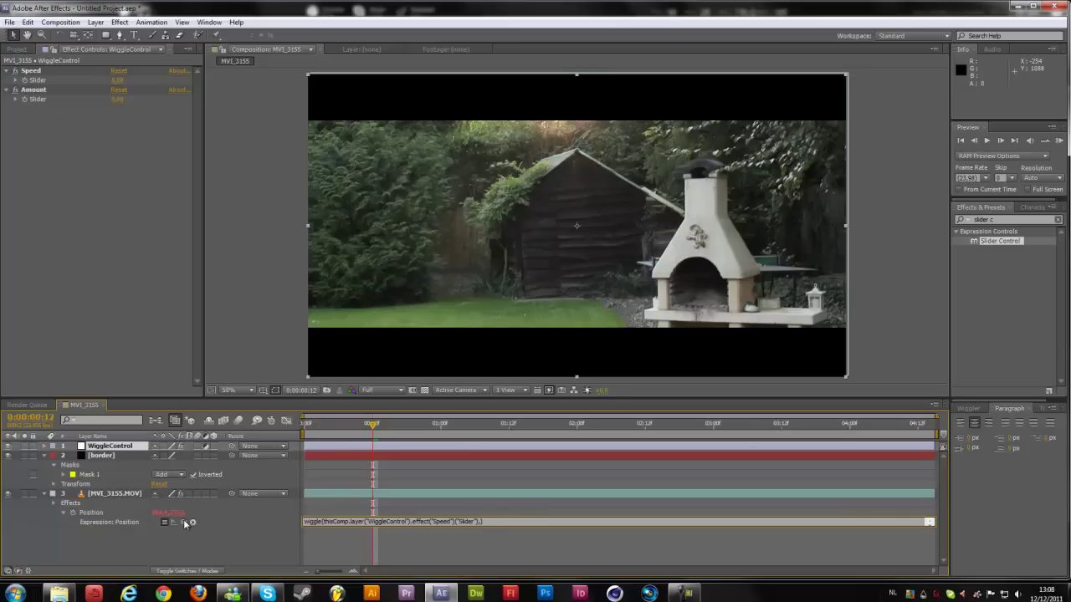
left_click_drag(185, 523, 40, 92)
left_click_drag(185, 523, 38, 99)
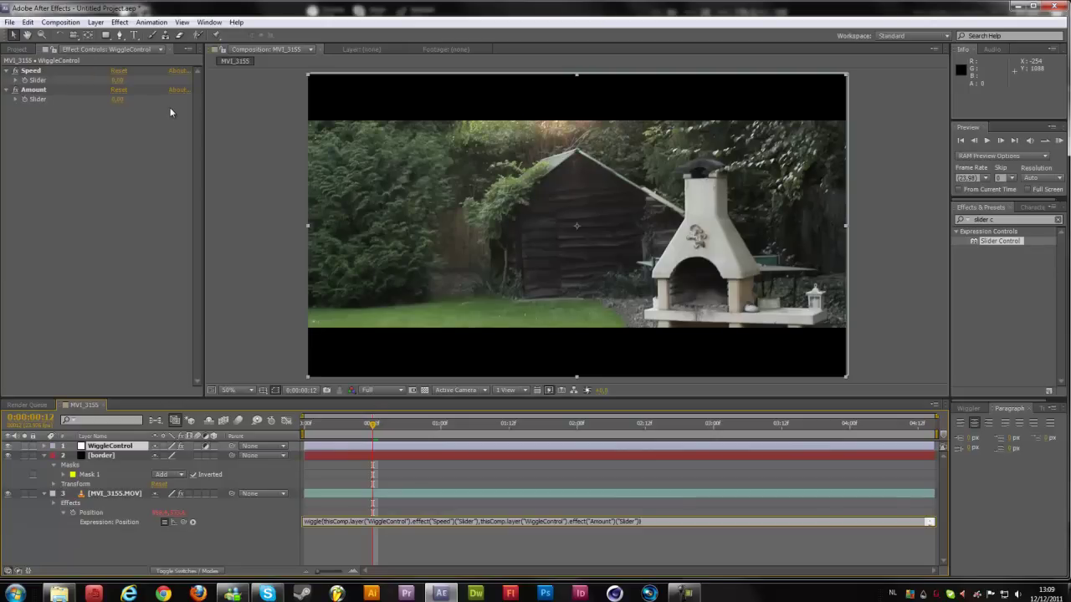
- Set Amount to 20 and Speed to 1, then preview the shaking footage
left_click(117, 99)
type("20")
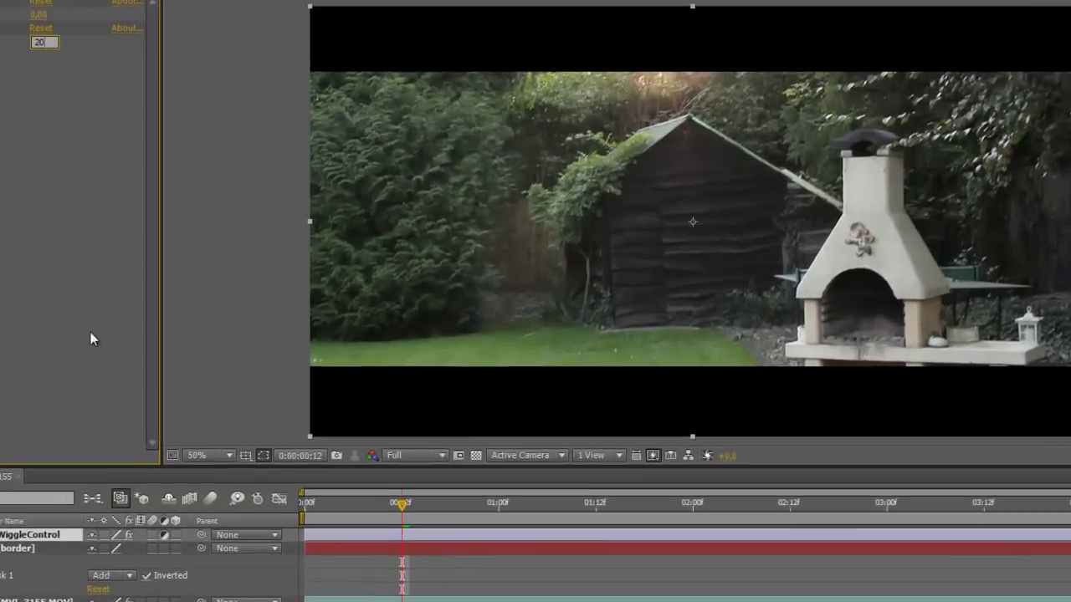
key("Tab")
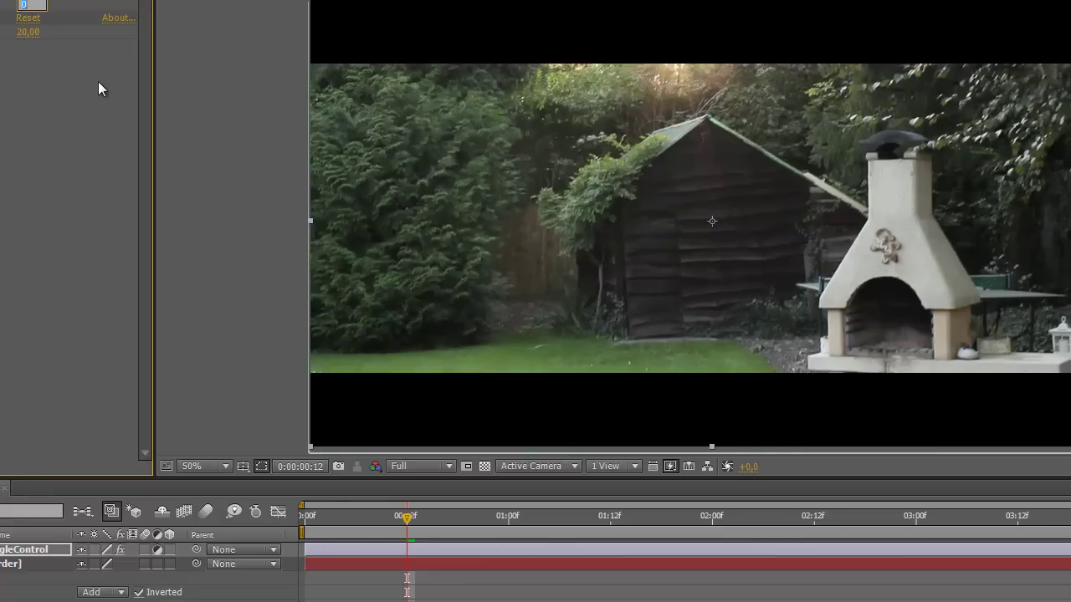
type("1")
key("Return")
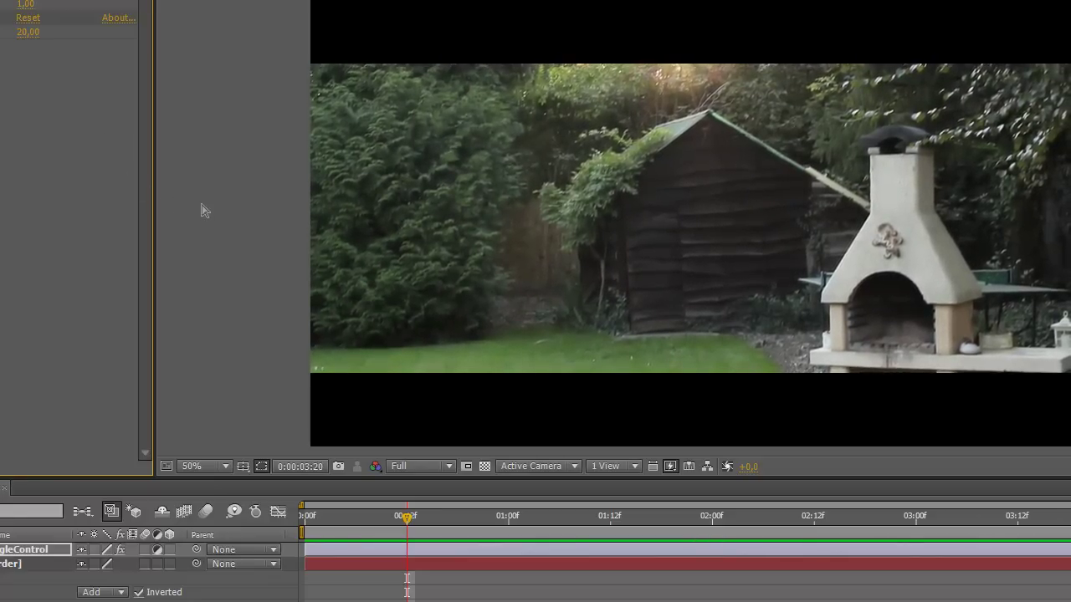
key("space")
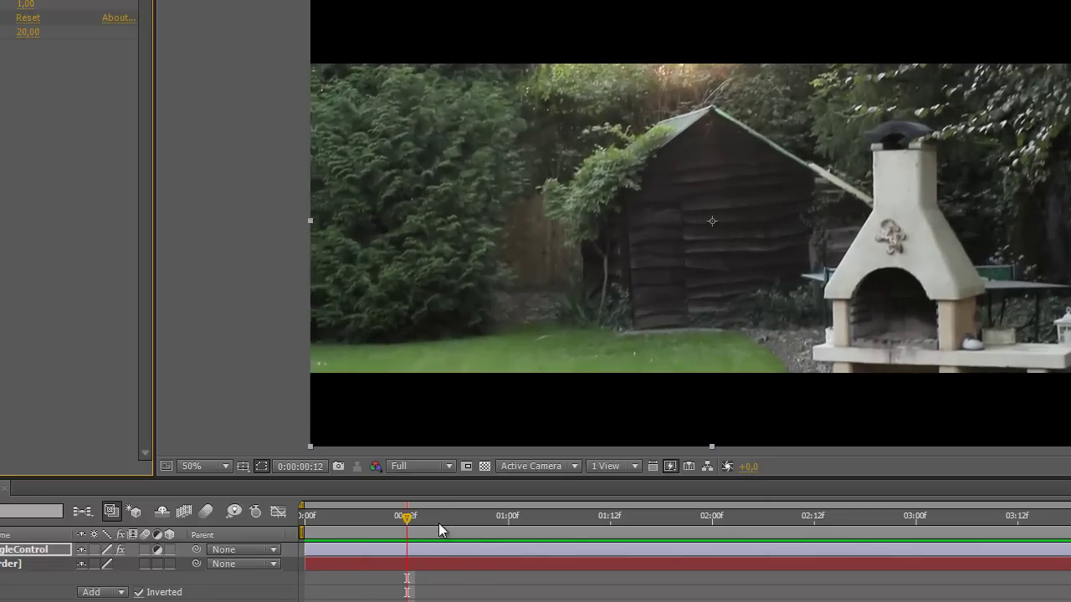
left_click(438, 523)
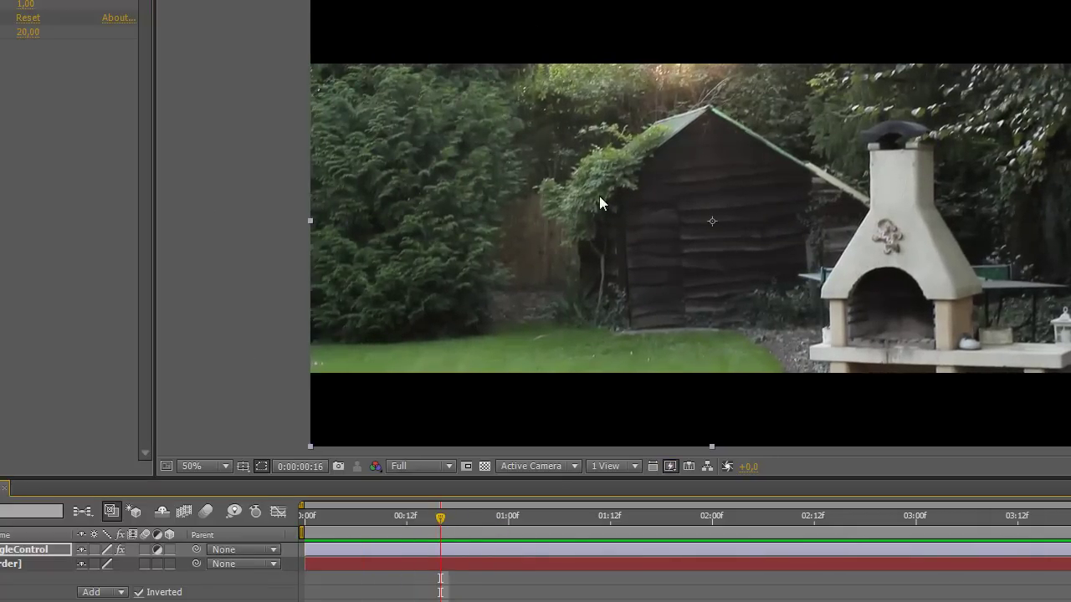
left_click(339, 518)
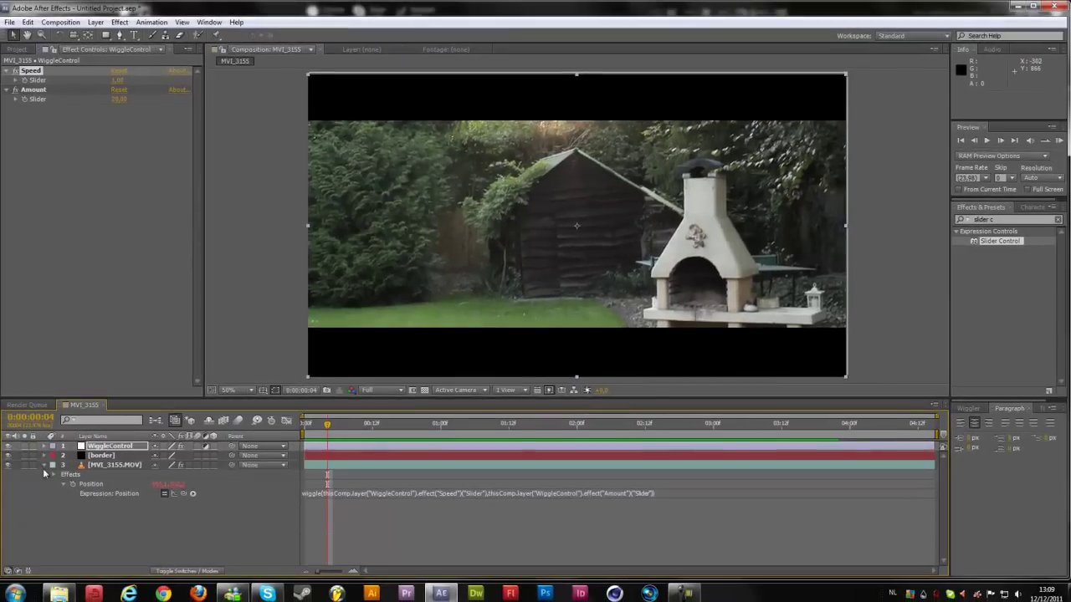
left_click(43, 463)
left_click(59, 489)
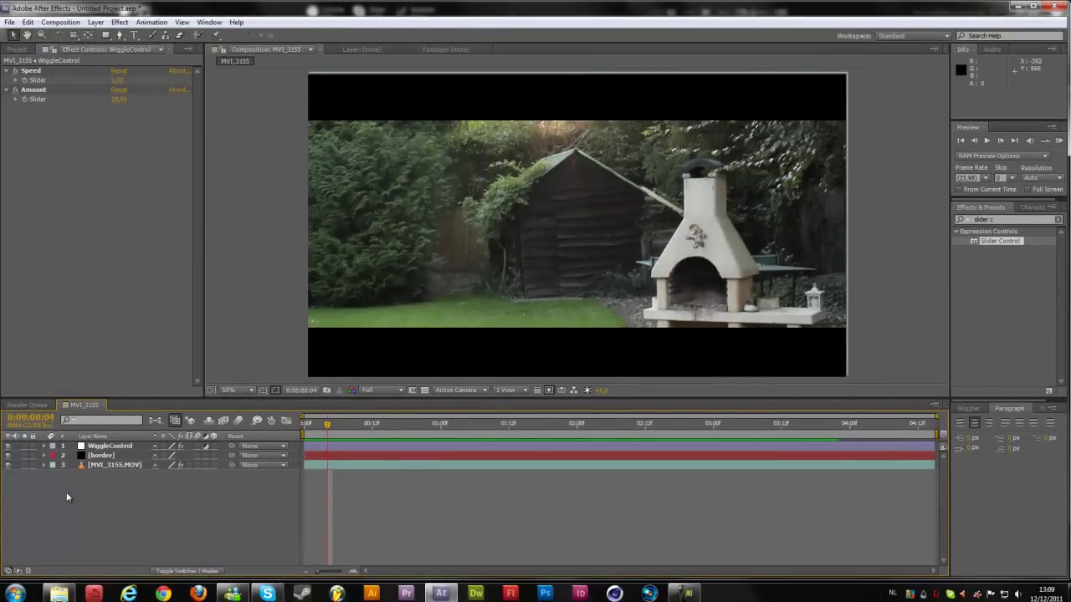
- Add a black comp-sized solid named SnowParticle and hide it to keep the footage visible
left_click(125, 466)
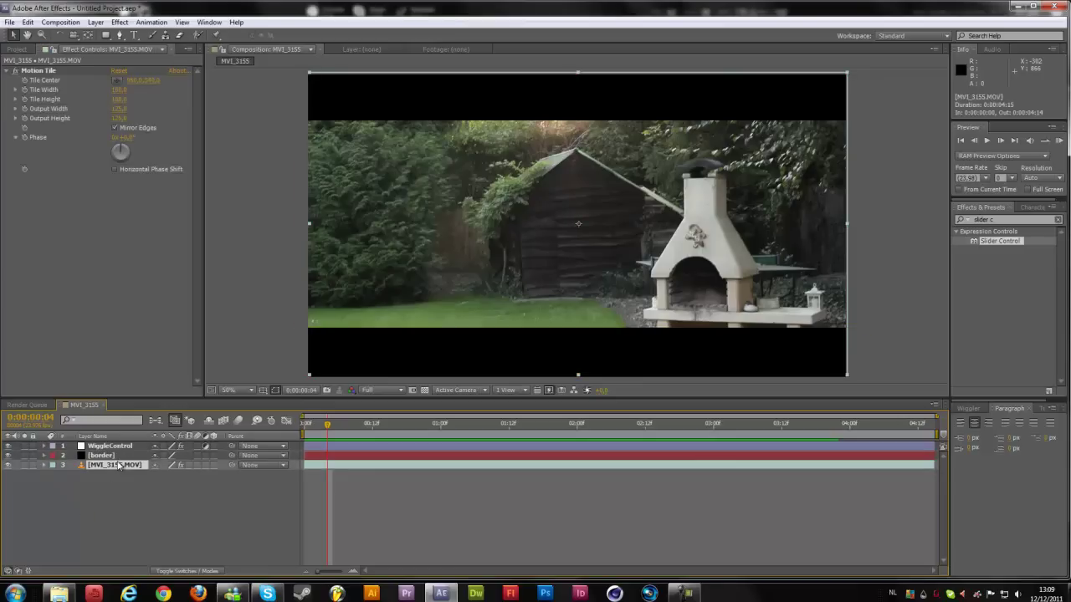
right_click(100, 514)
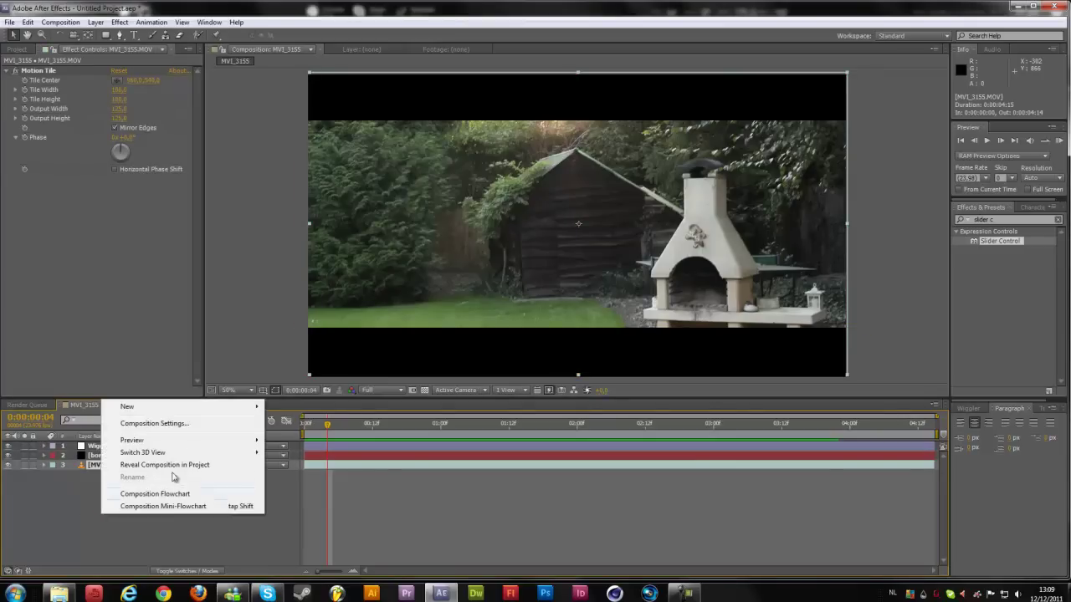
mouse_move(255, 411)
left_click(291, 436)
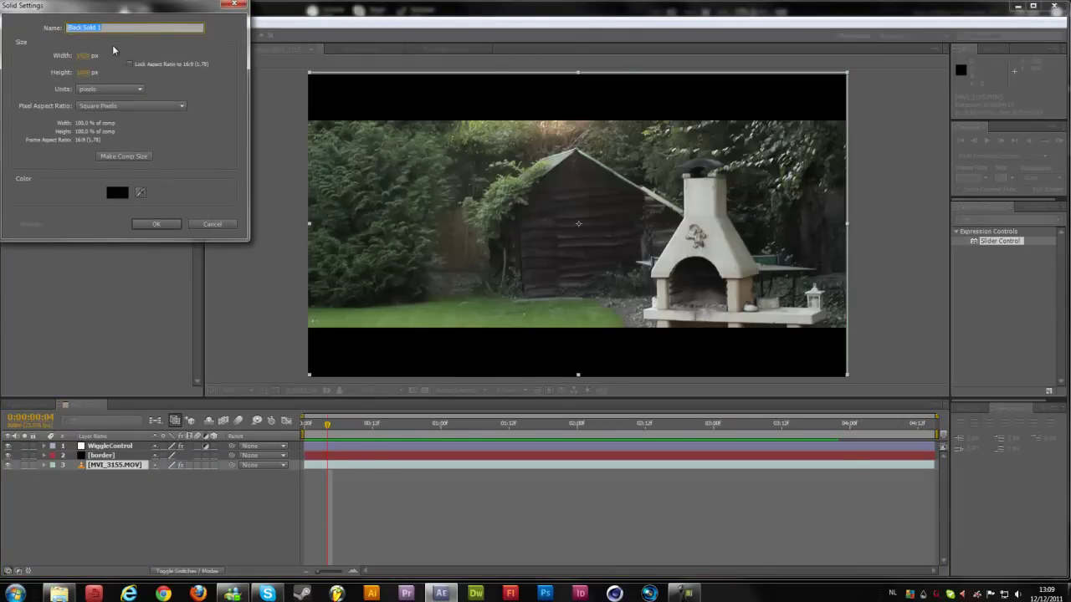
type("SnowParticle")
left_click(157, 224)
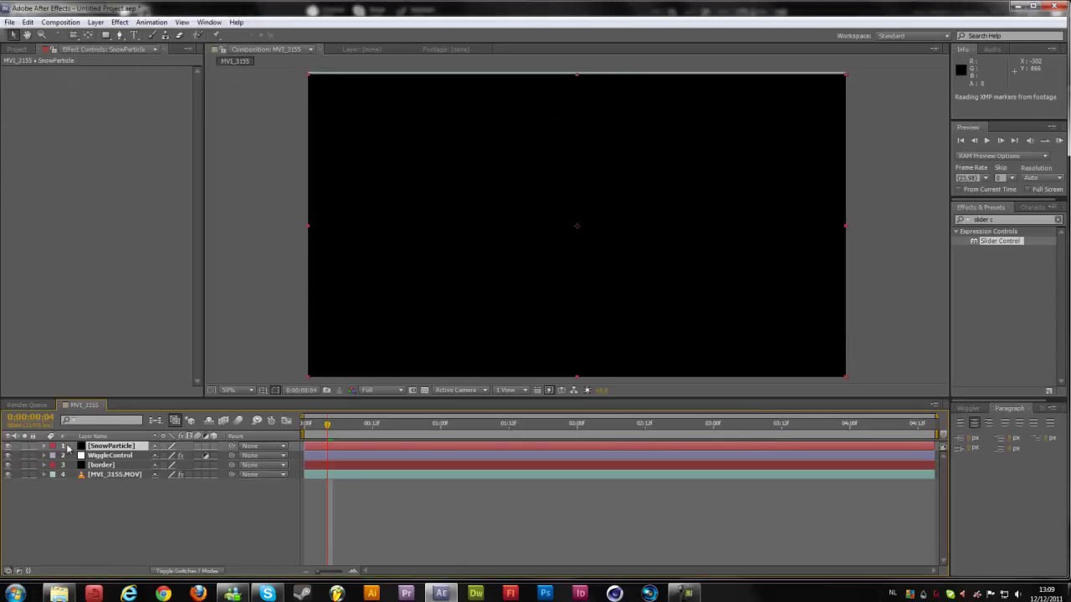
left_click(9, 446)
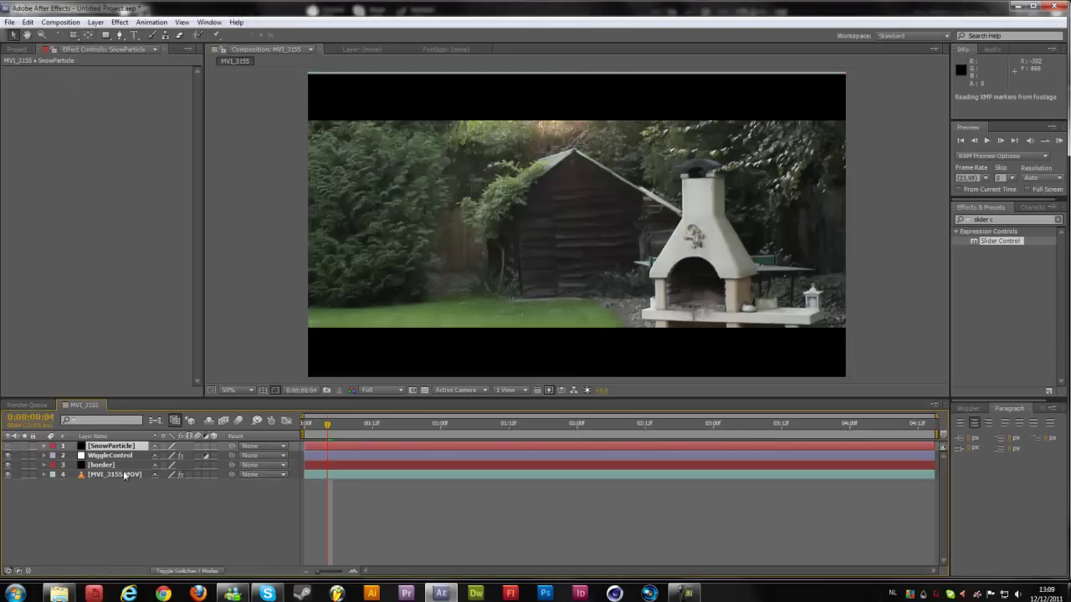
left_click(124, 476)
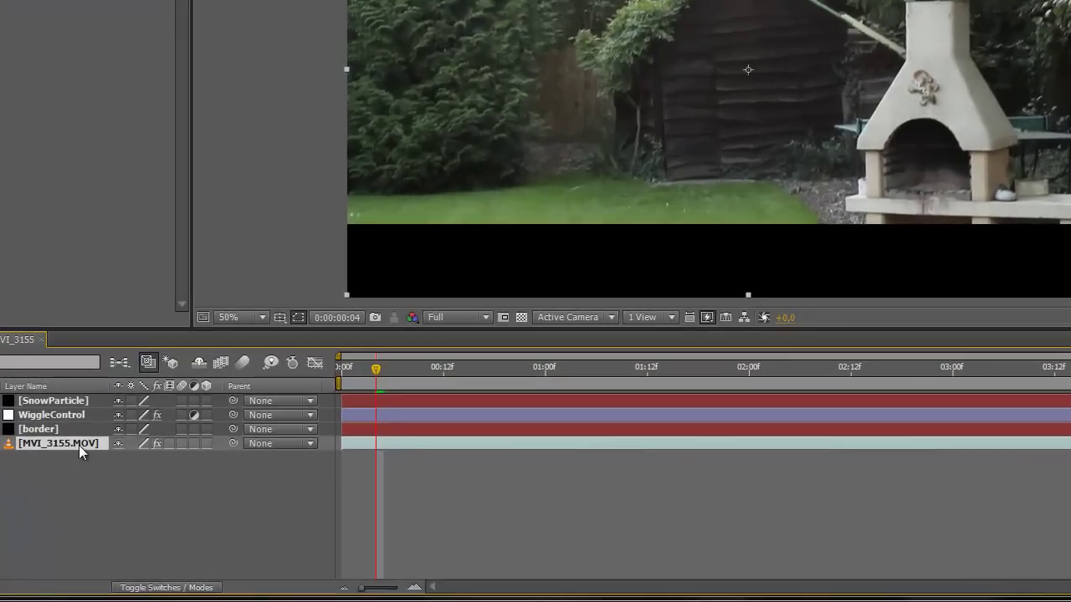
- Add another adjustment layer on top and start renaming it ColorCorrection
right_click(118, 497)
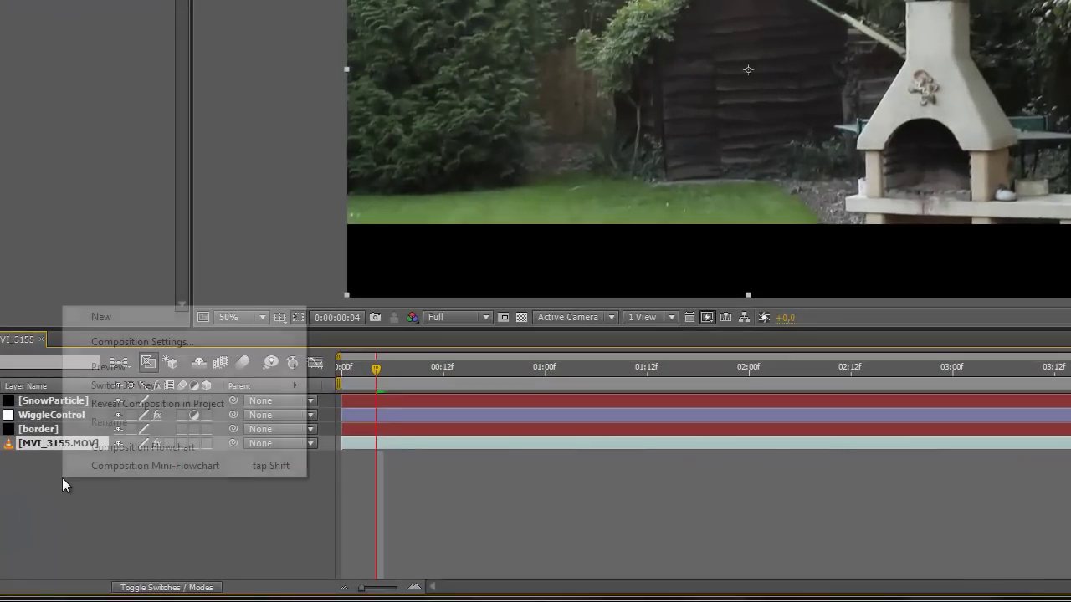
mouse_move(121, 318)
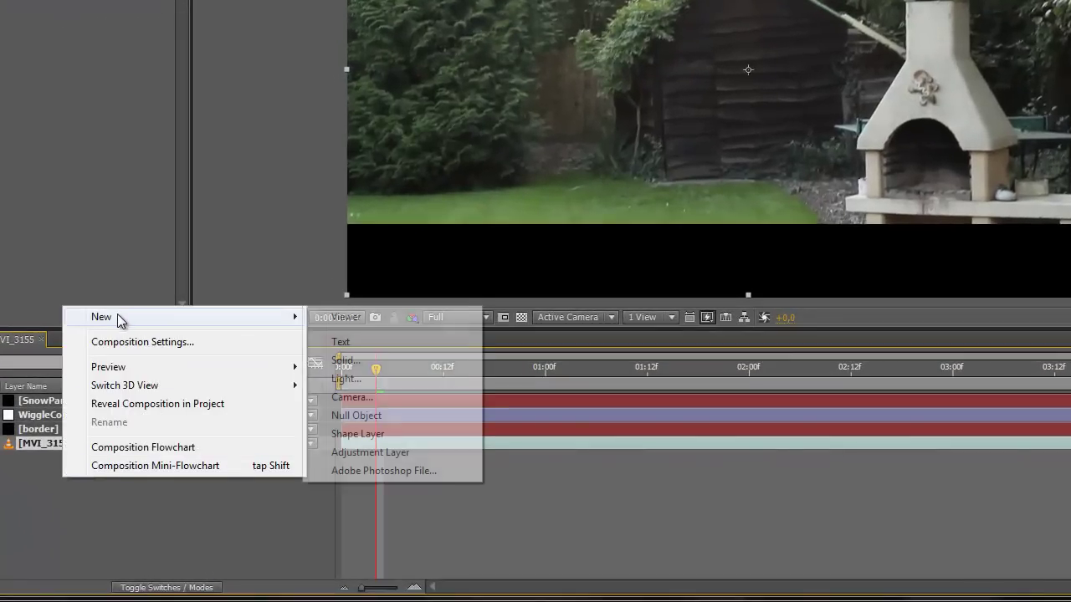
left_click(365, 453)
key("Return")
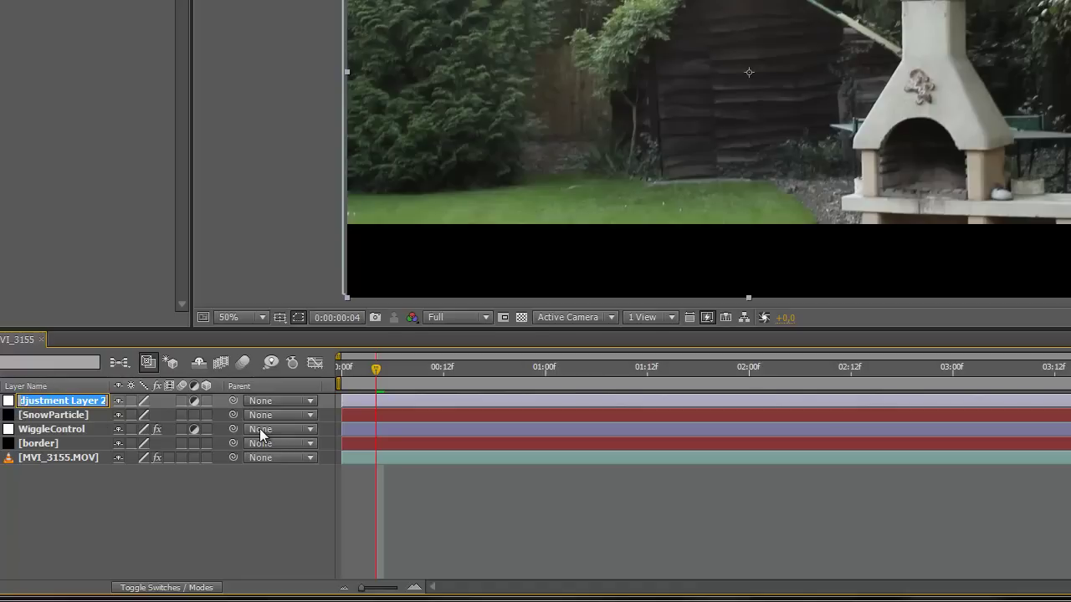
left_click(56, 413)
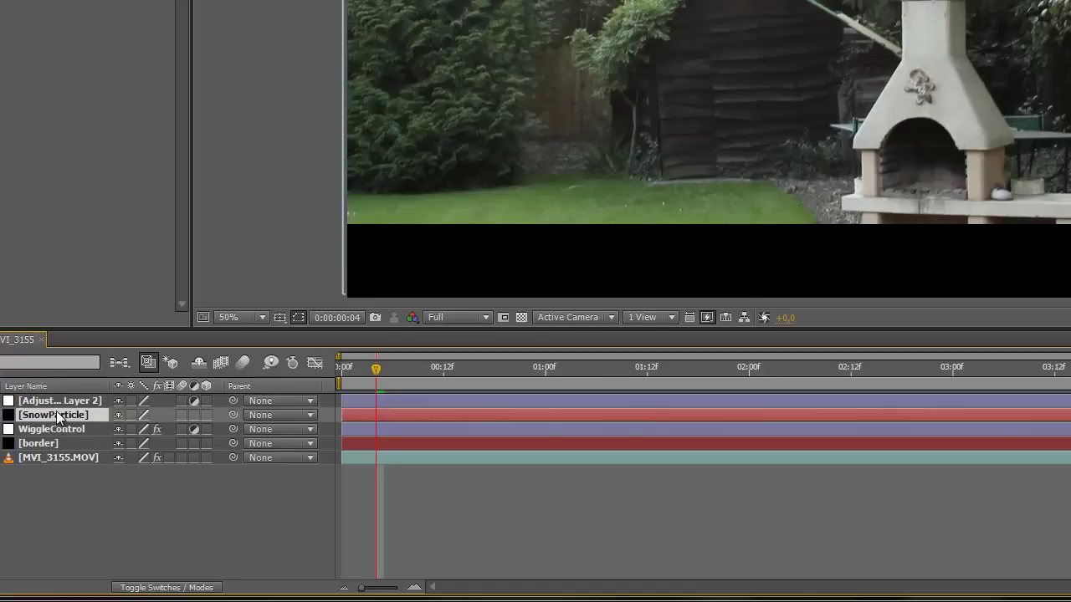
left_click(57, 404)
key("Return")
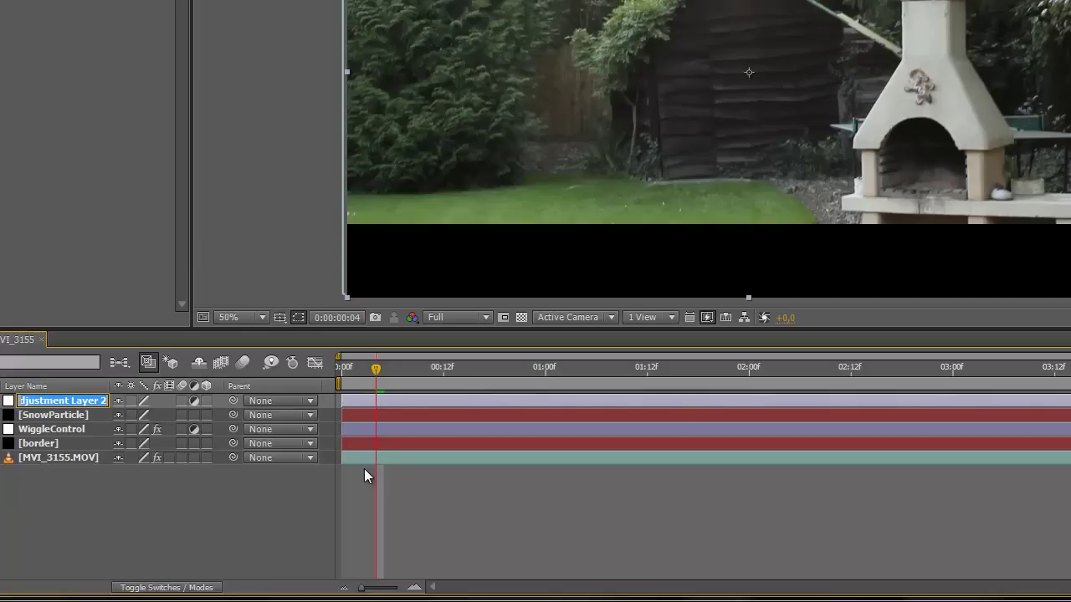
type("ColorCorrection")
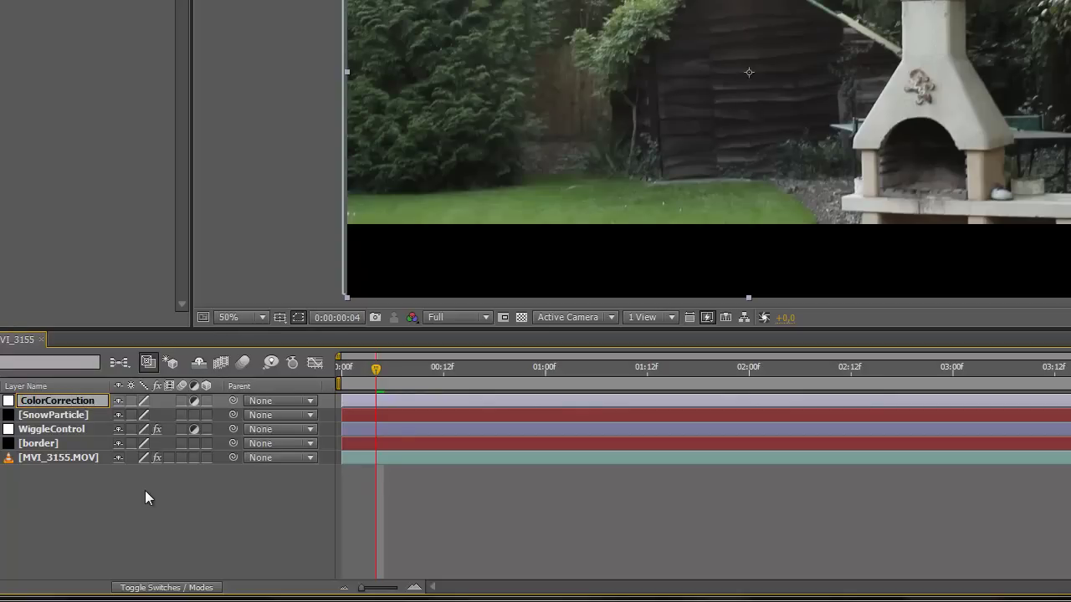
- Apply a Curves effect to the ColorCorrection layer
left_click(144, 492)
left_click(69, 402)
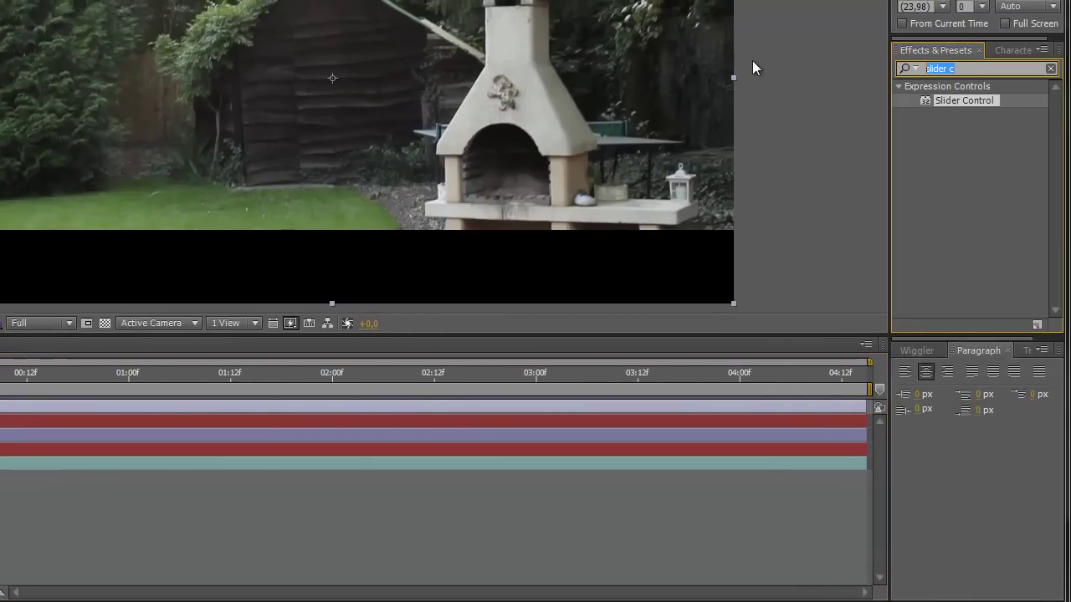
type("curver")
key("BackSpace")
type("s")
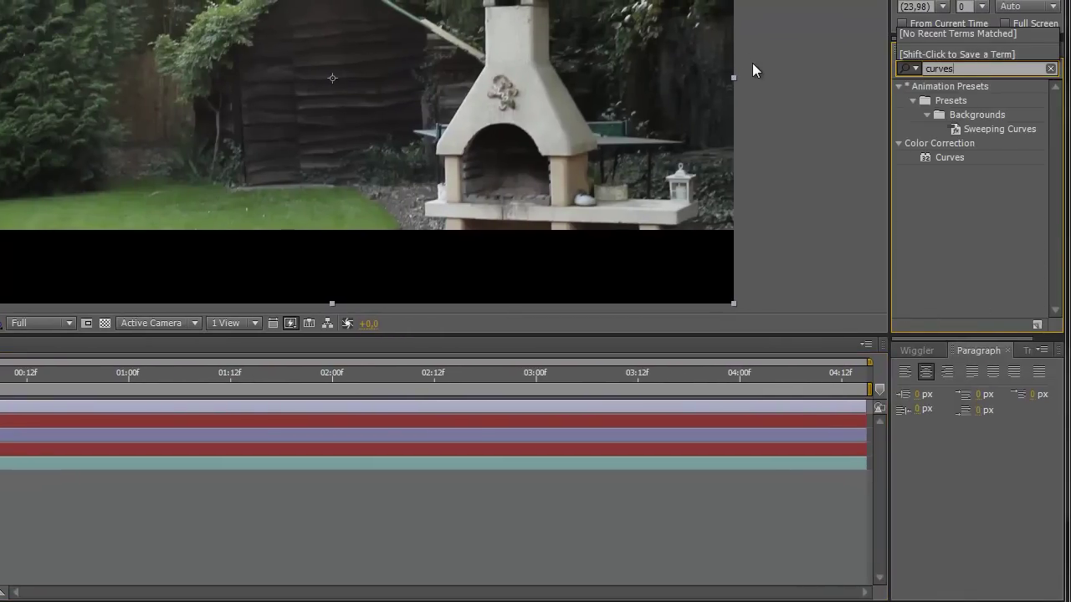
left_click_drag(945, 157, 344, 409)
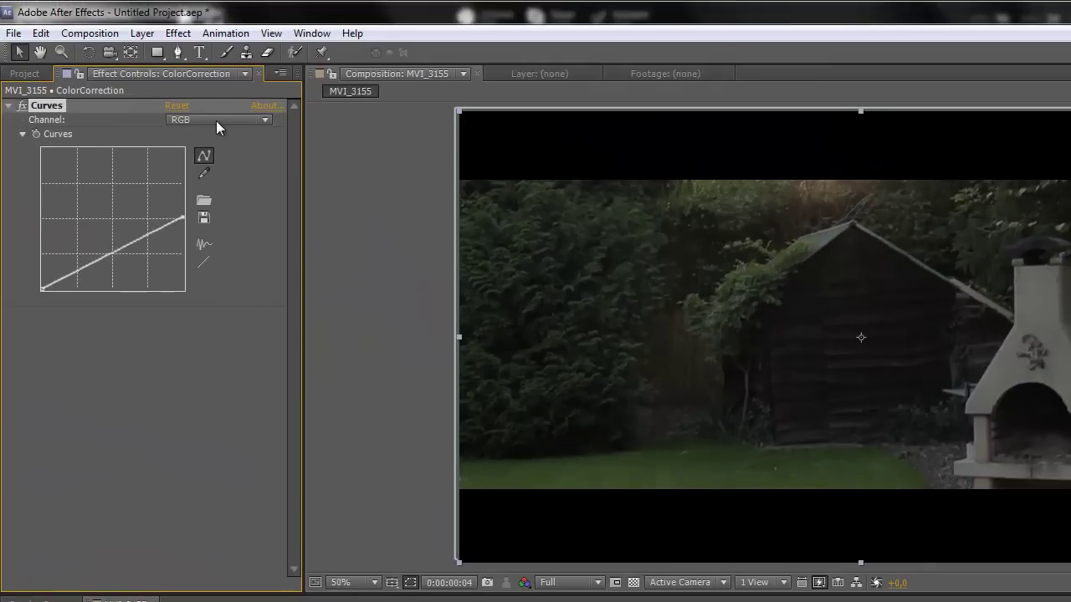
- Boost the Blue channel curve, then duplicate it as Curves 2
left_click(218, 121)
left_click(205, 194)
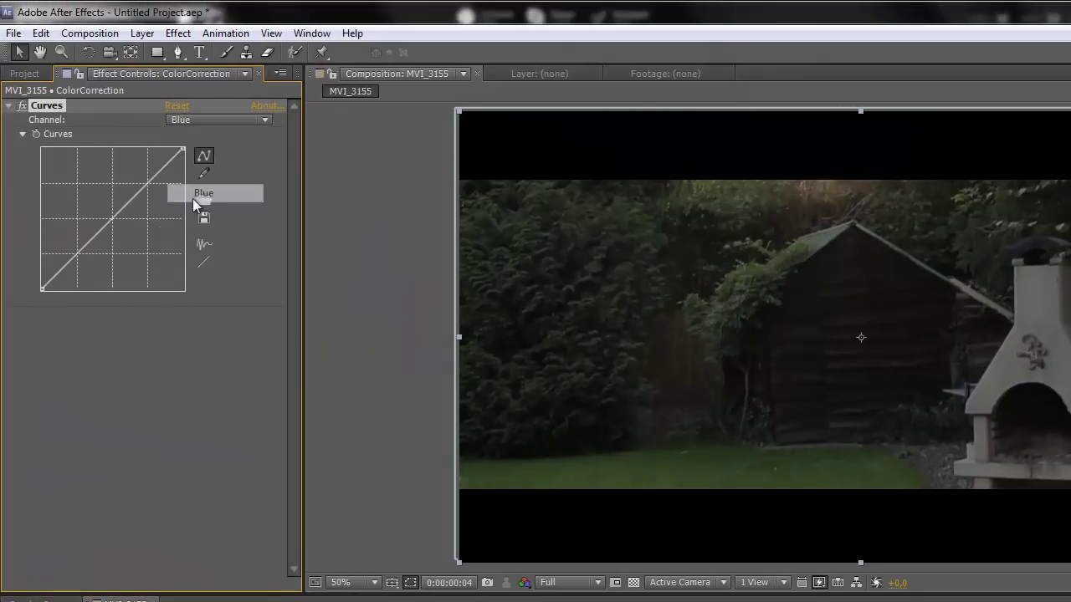
mouse_move(168, 140)
left_mouse_down()
mouse_move(129, 138)
mouse_move(150, 139)
left_mouse_up()
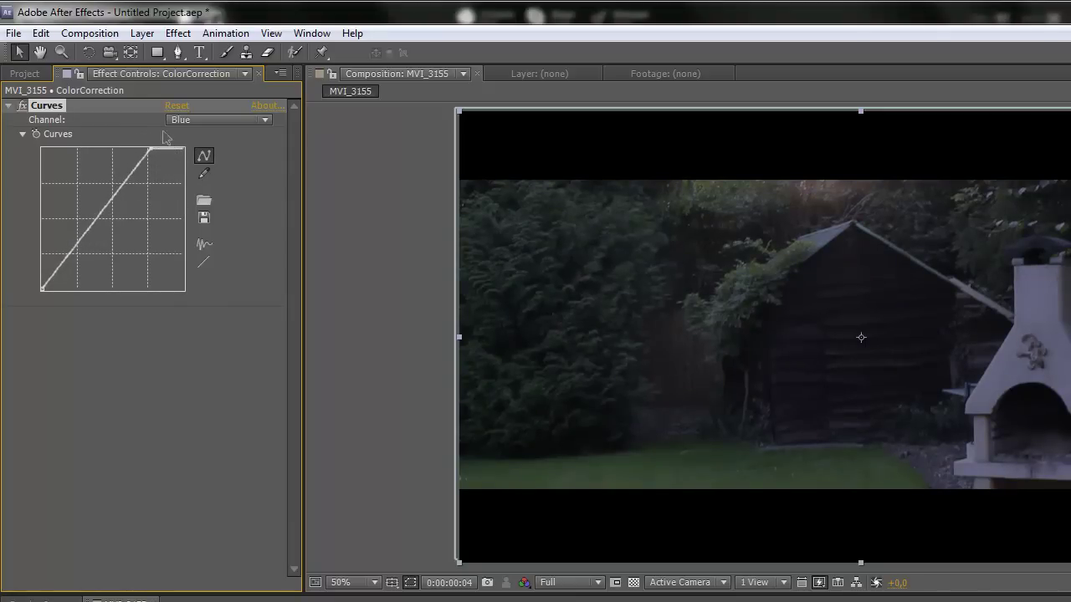
left_click(48, 106)
key("ctrl+d")
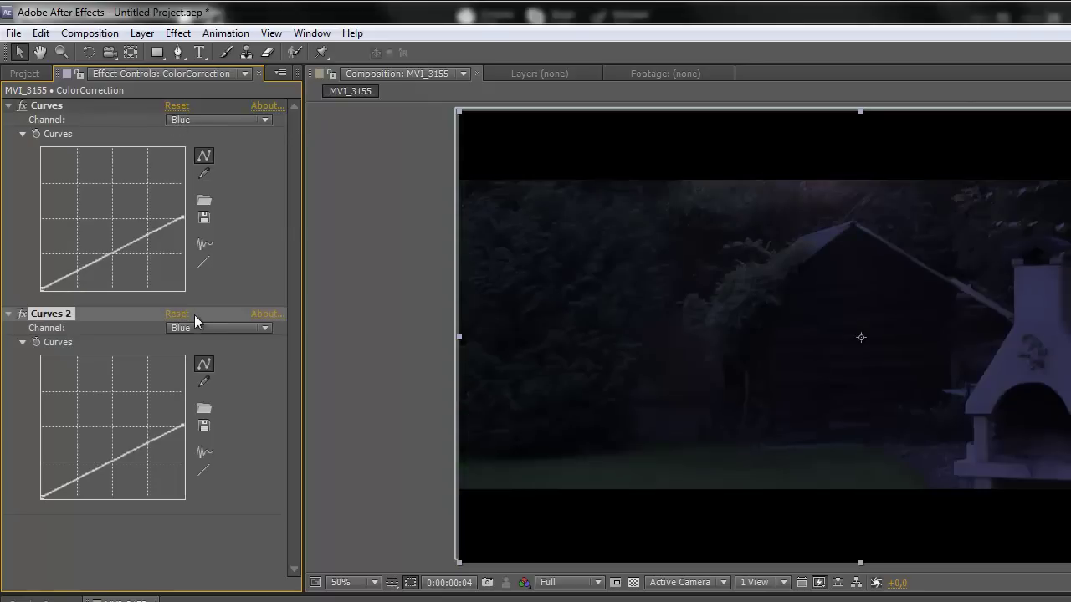
- Switch Curves 2 to the RGB channel and drag the curve into a contrast S-shape
left_click(196, 328)
left_click(196, 340)
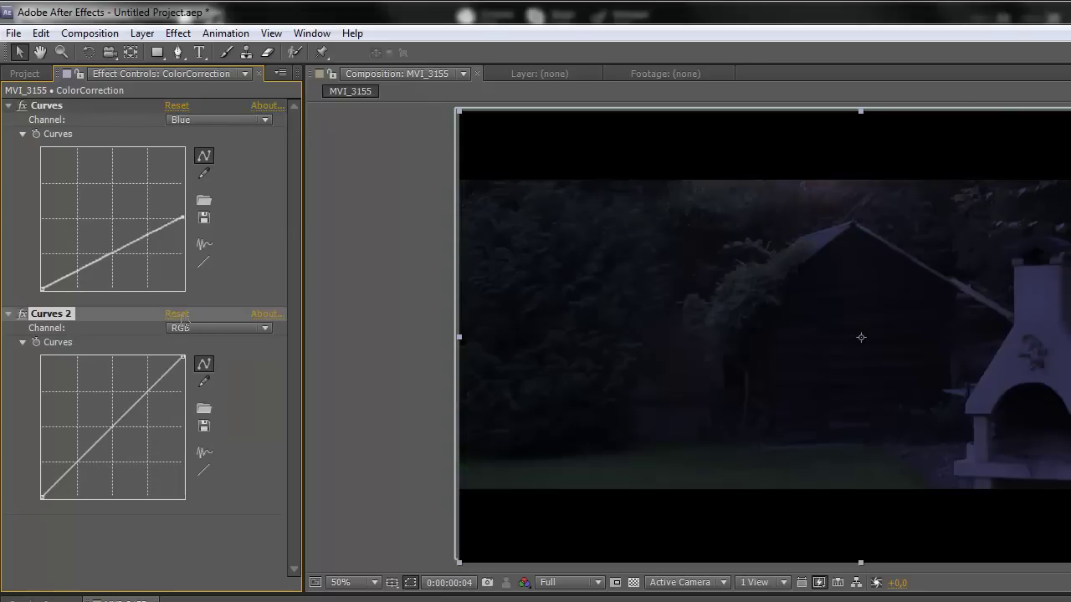
left_click_drag(79, 467, 77, 472)
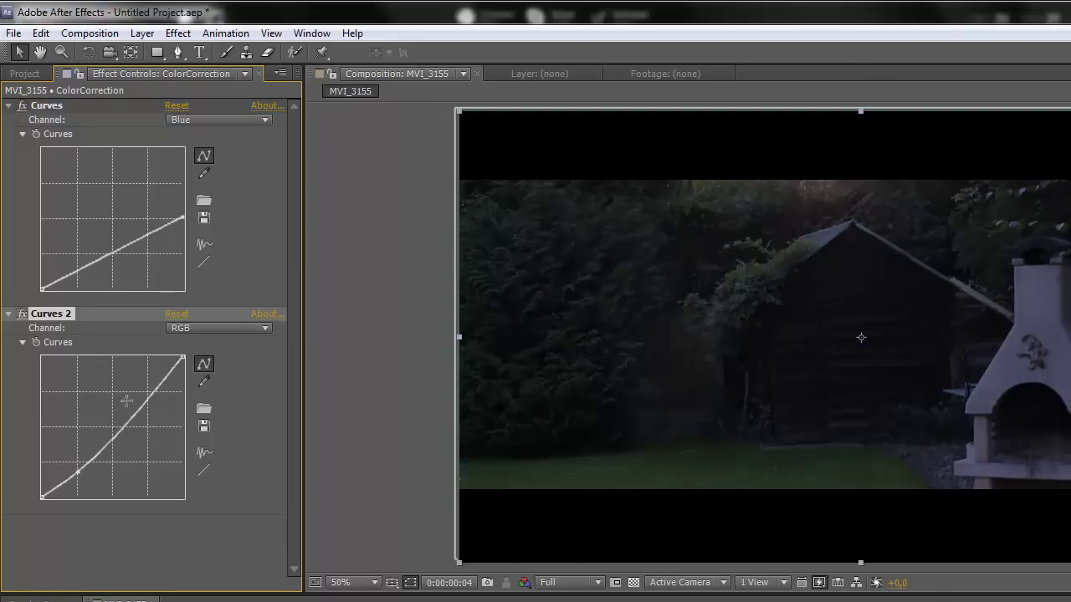
left_click_drag(147, 389, 145, 386)
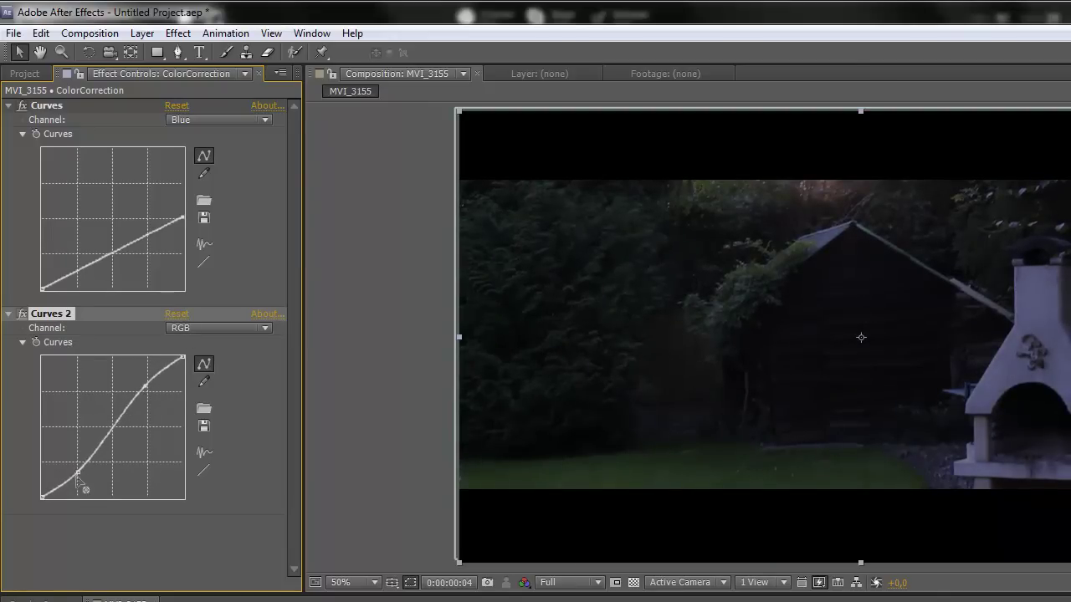
left_click_drag(80, 474, 80, 471)
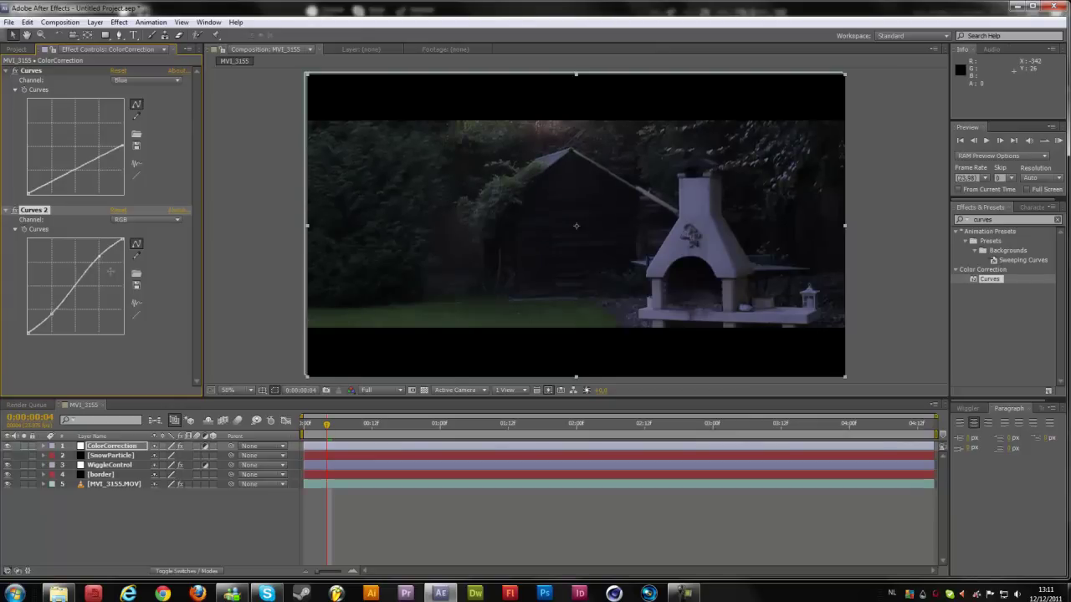
- On the Green channel of Curves 2, raise one point and lower a second point
left_click(150, 219)
left_click(139, 231)
left_click(141, 219)
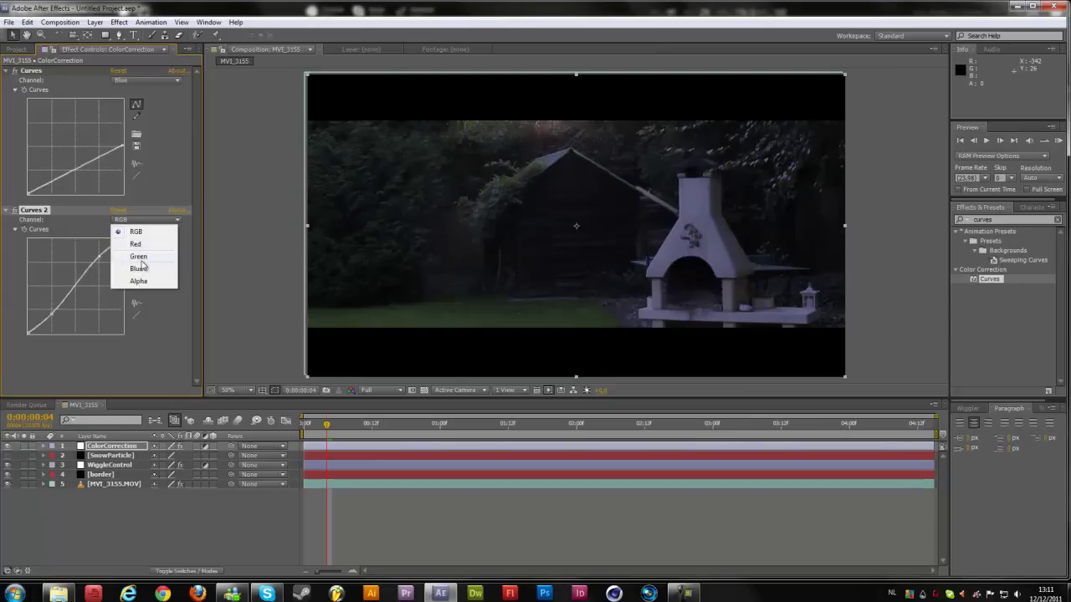
left_click(141, 258)
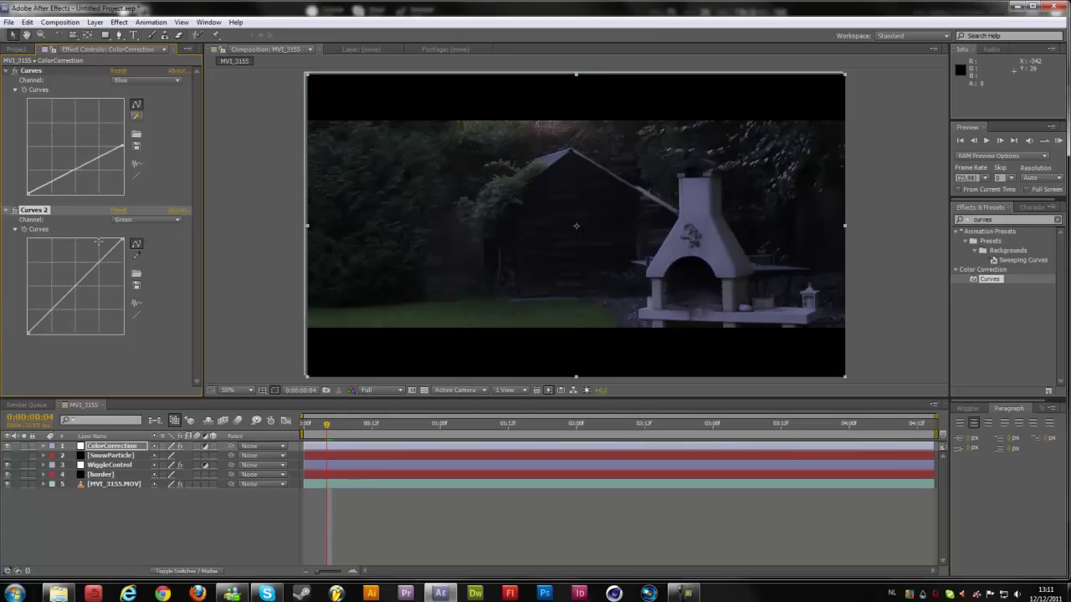
left_click(76, 288)
left_click_drag(76, 292, 96, 269)
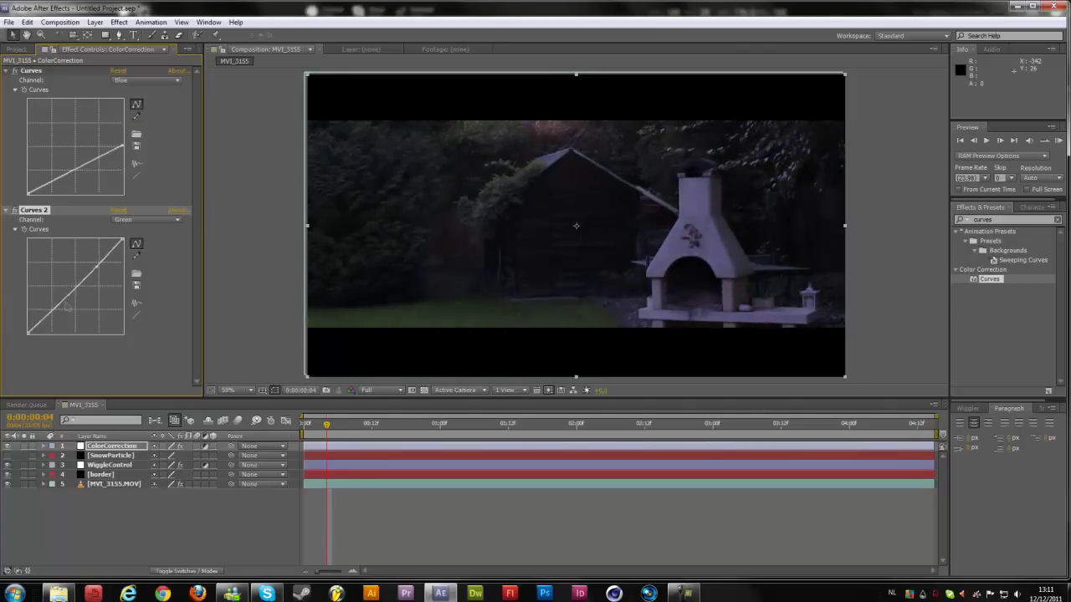
left_click_drag(67, 303, 59, 316)
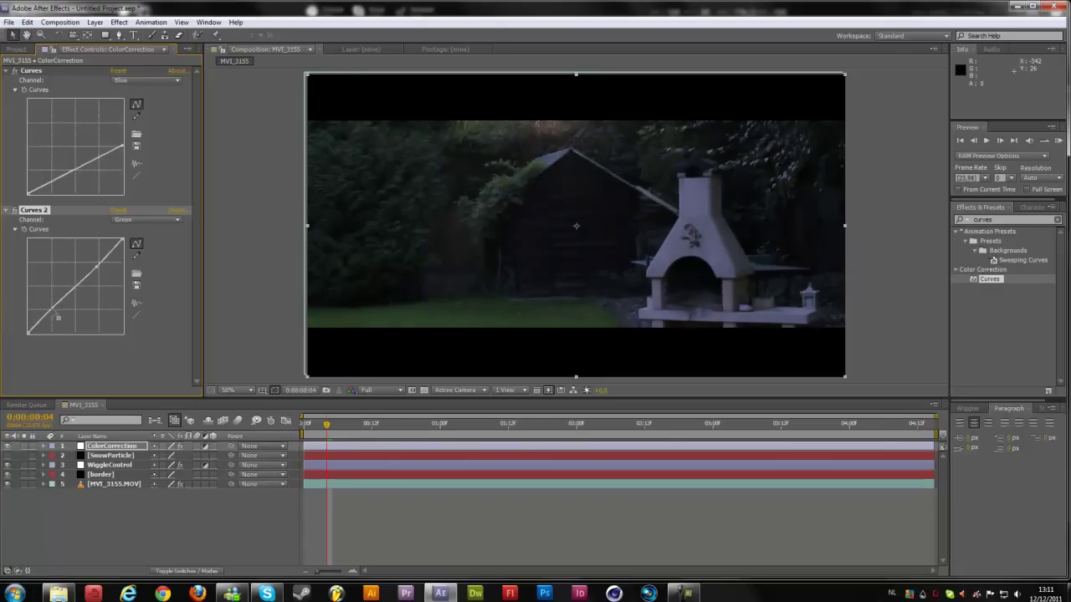
- Bend the Blue channel curve to shift the tint, return Curves 2 to RGB and deselect
left_click(146, 220)
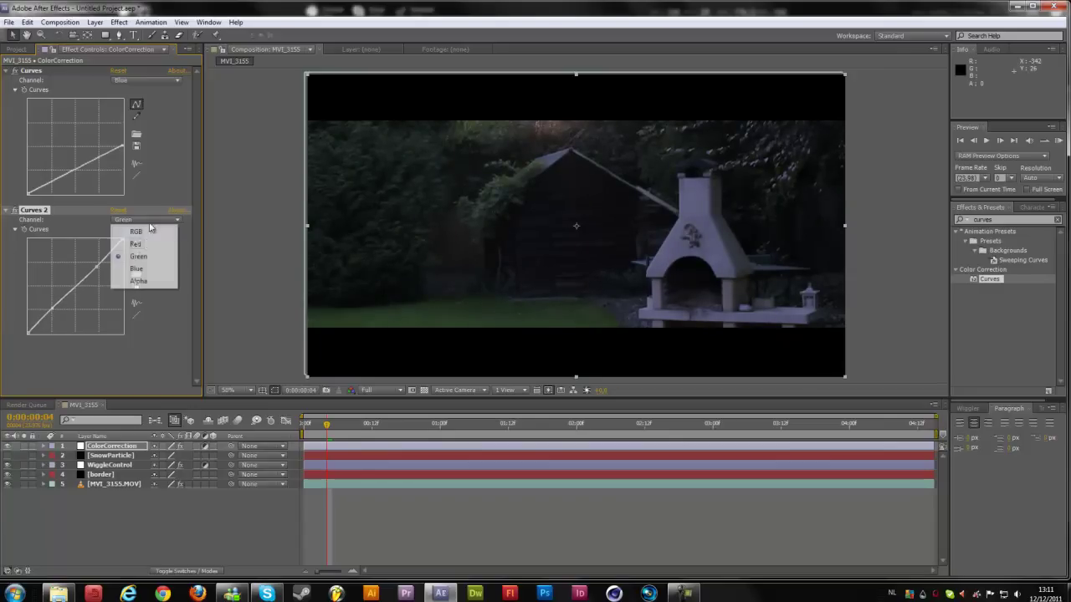
left_click(136, 268)
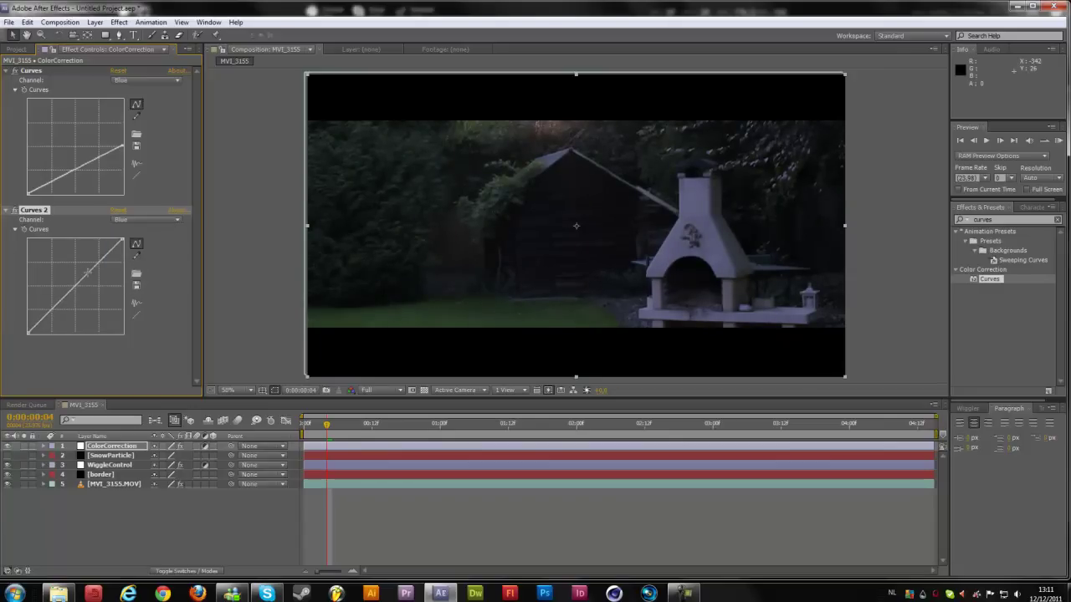
left_click_drag(88, 272, 57, 317)
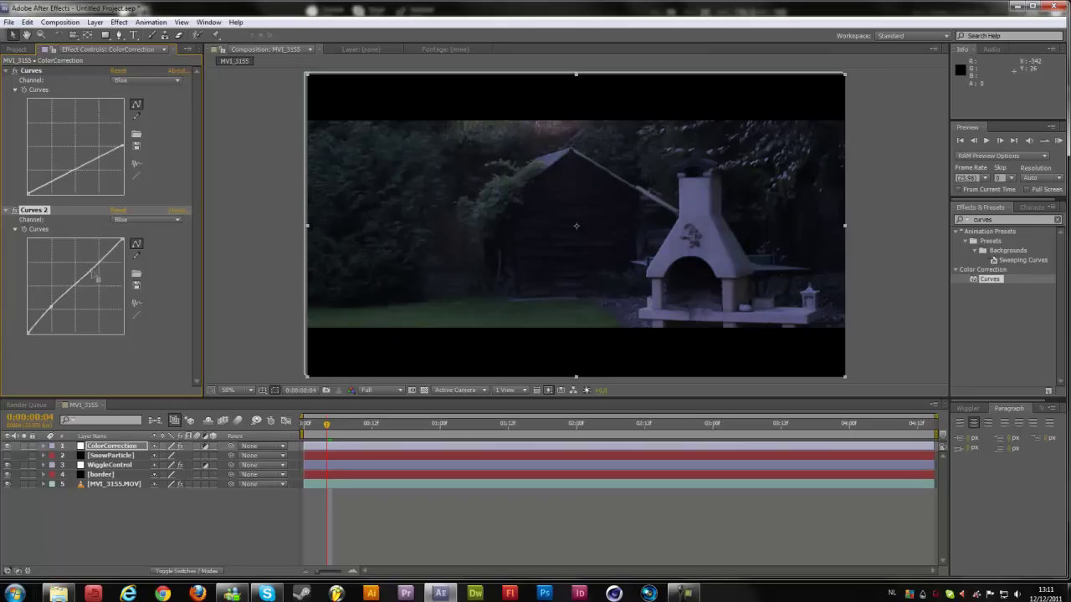
left_click(128, 242)
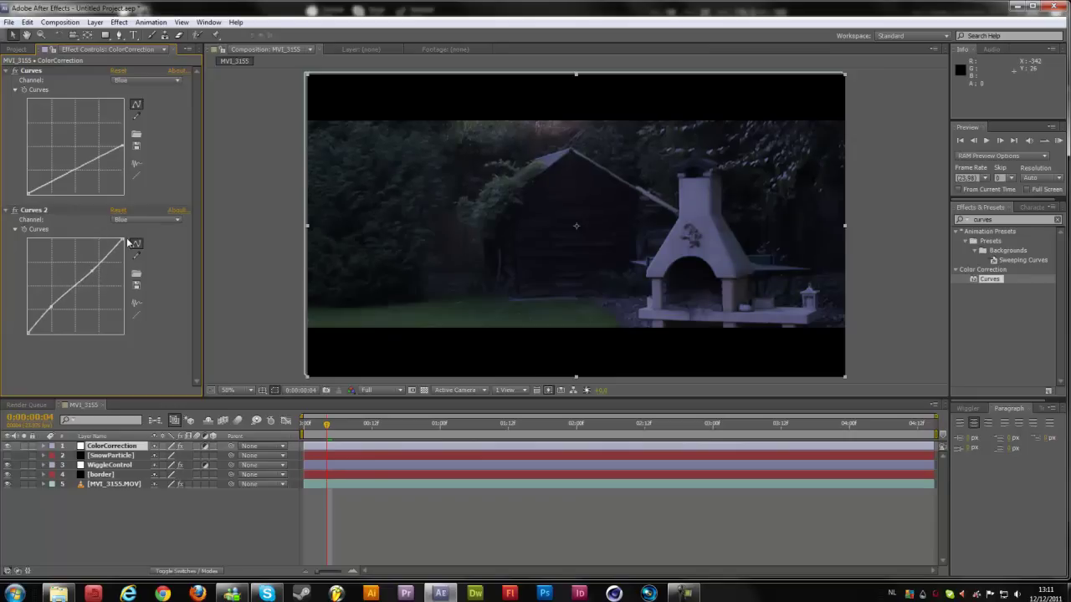
left_click(146, 219)
left_click(138, 228)
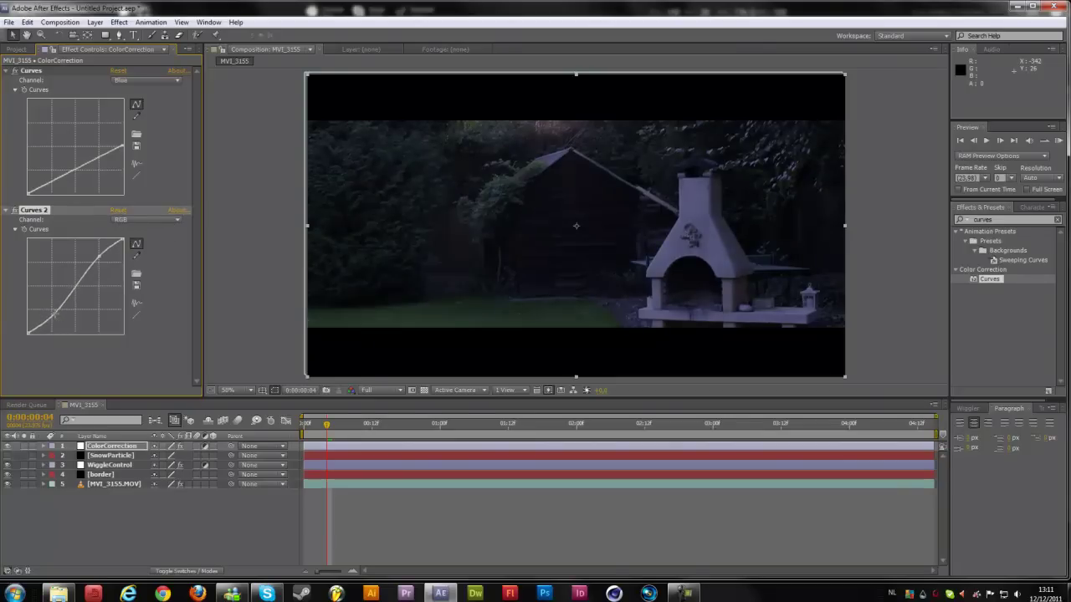
left_click(119, 507)
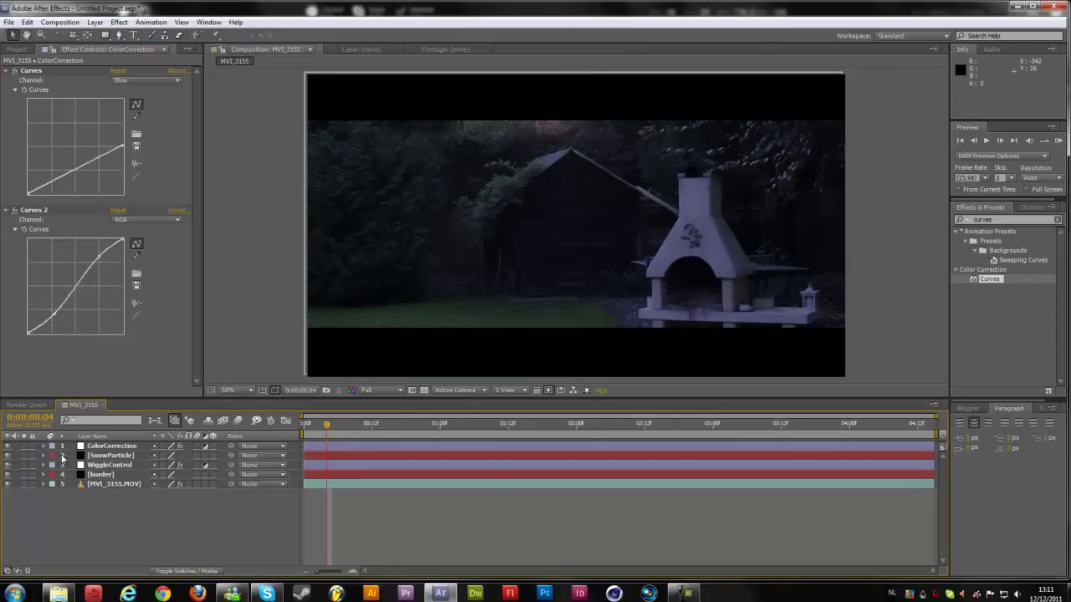
- Search 'particle' in Effects & Presets and apply Trapcode Particular to the SnowParticle layer
left_click(107, 459)
left_click(1008, 219)
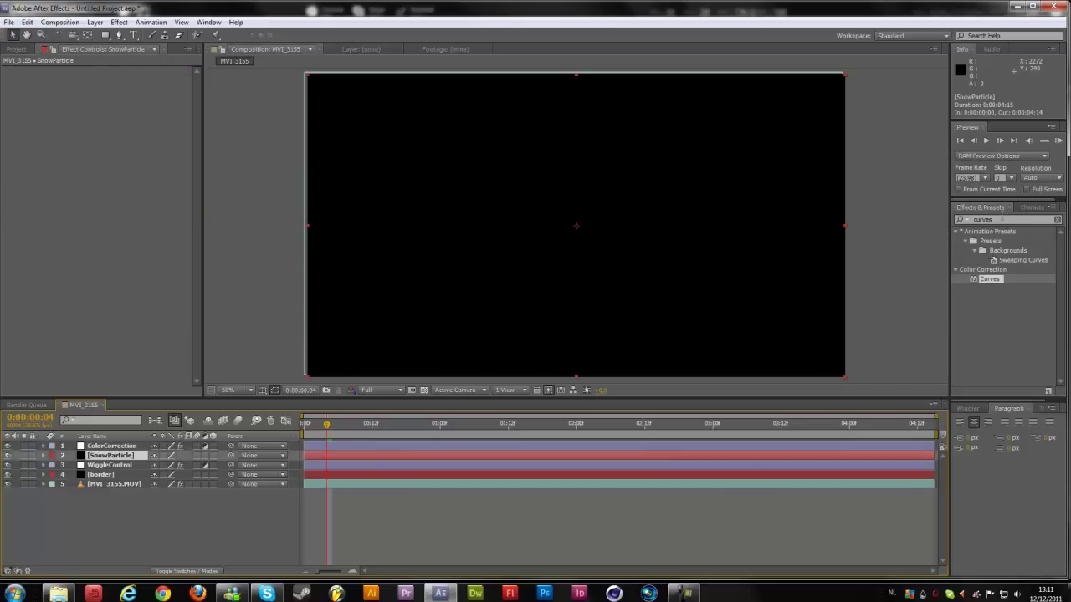
type("par")
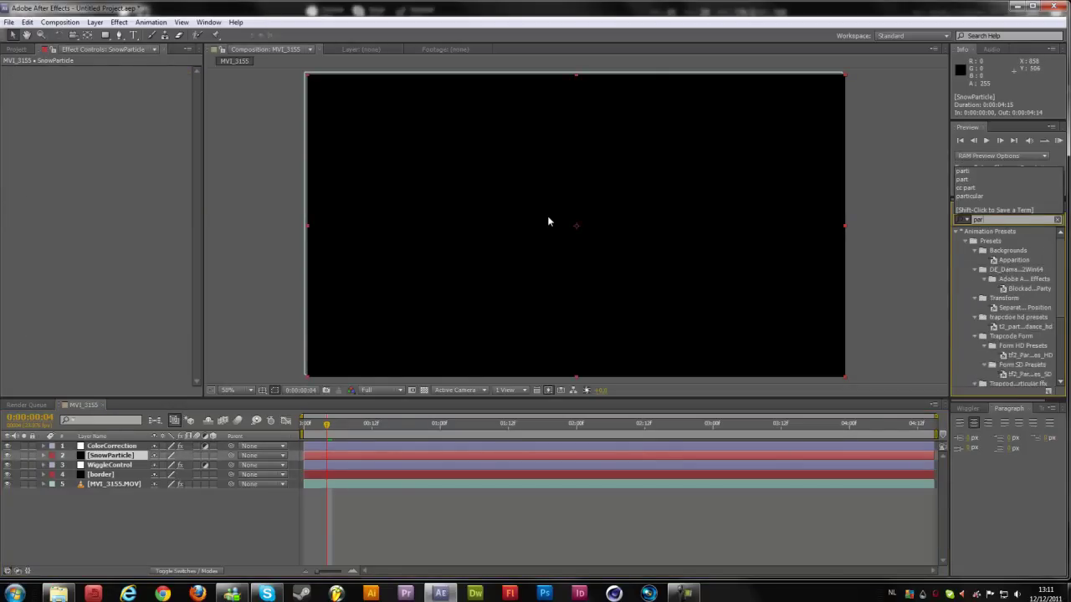
type("ticle")
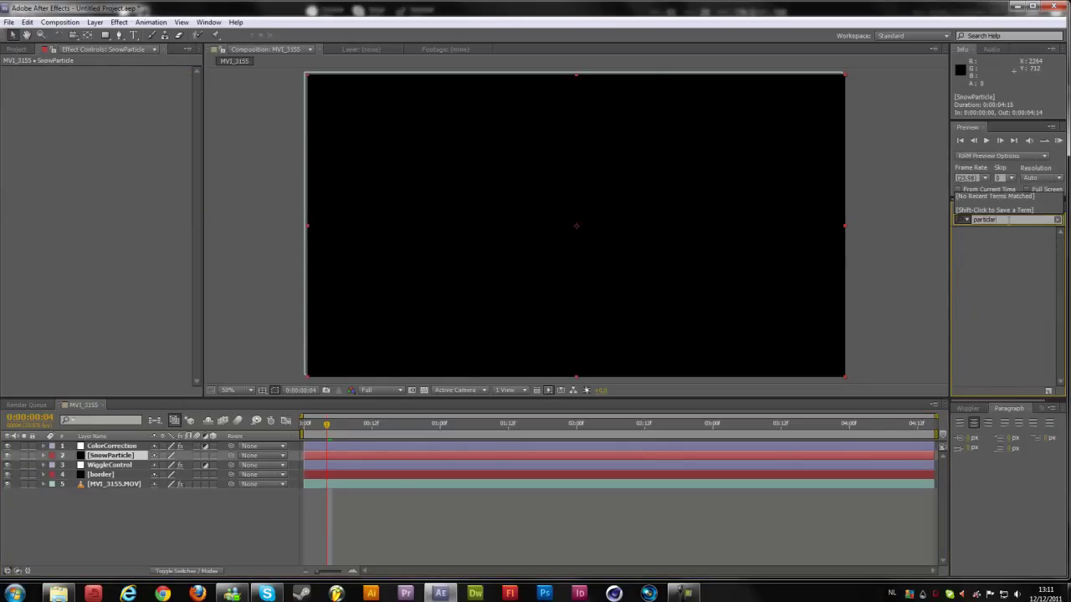
key("BackSpace")
key("BackSpace")
key("BackSpace")
key("BackSpace")
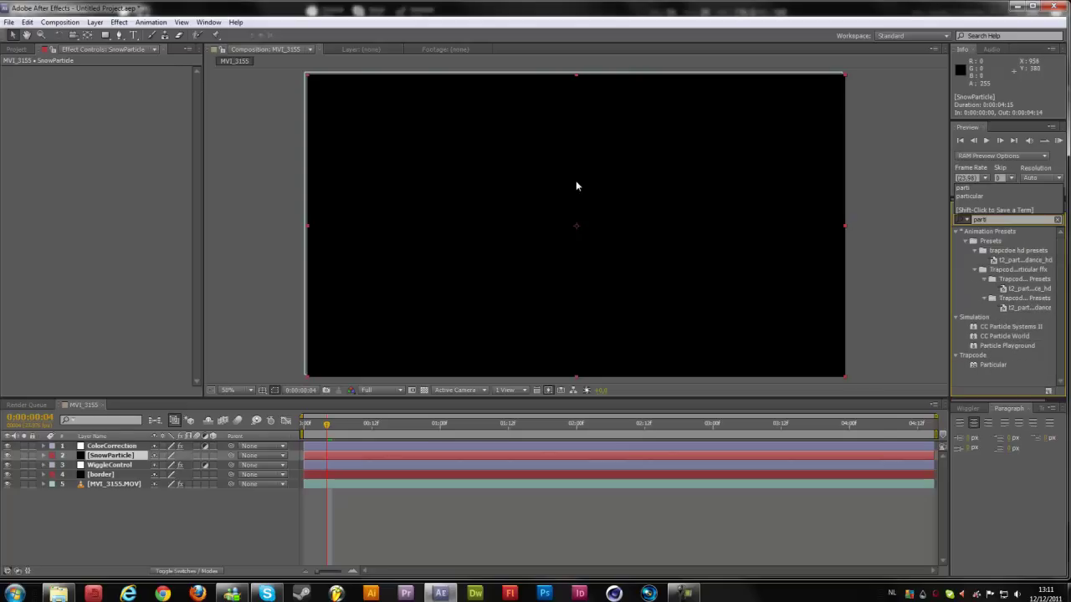
left_click_drag(996, 366, 122, 459)
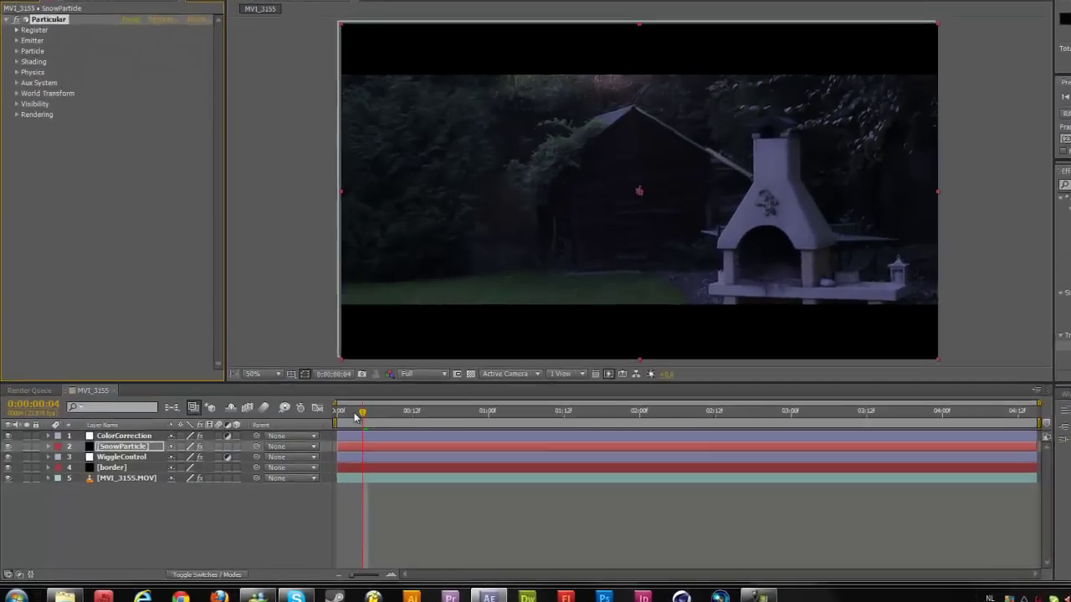
- Move SnowParticle above ColorCorrection to the top of the stack and scrub back to 0
left_click_drag(356, 418, 577, 410)
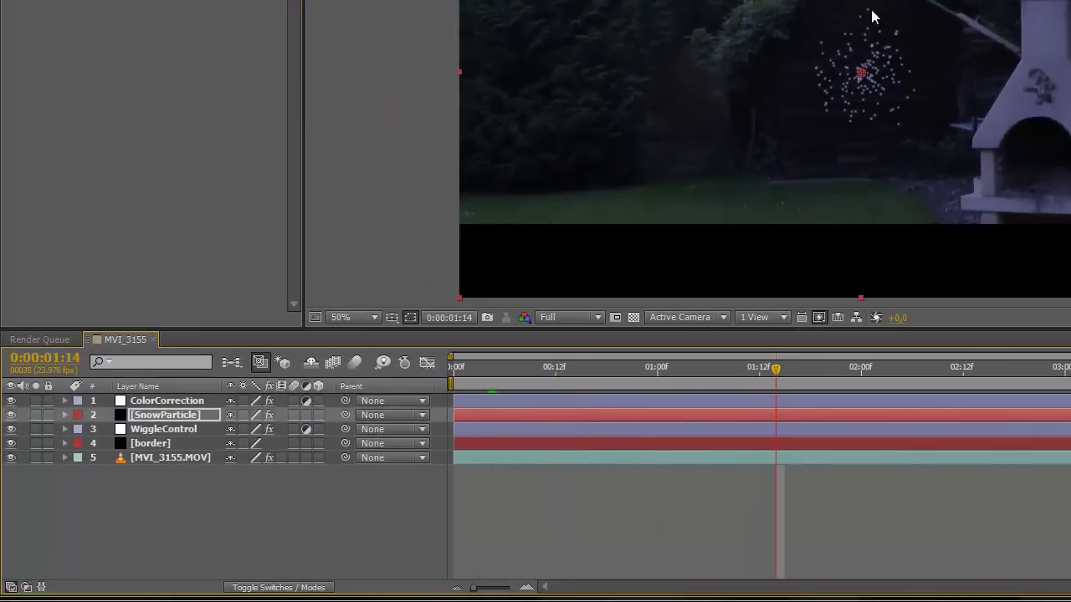
left_click(147, 401)
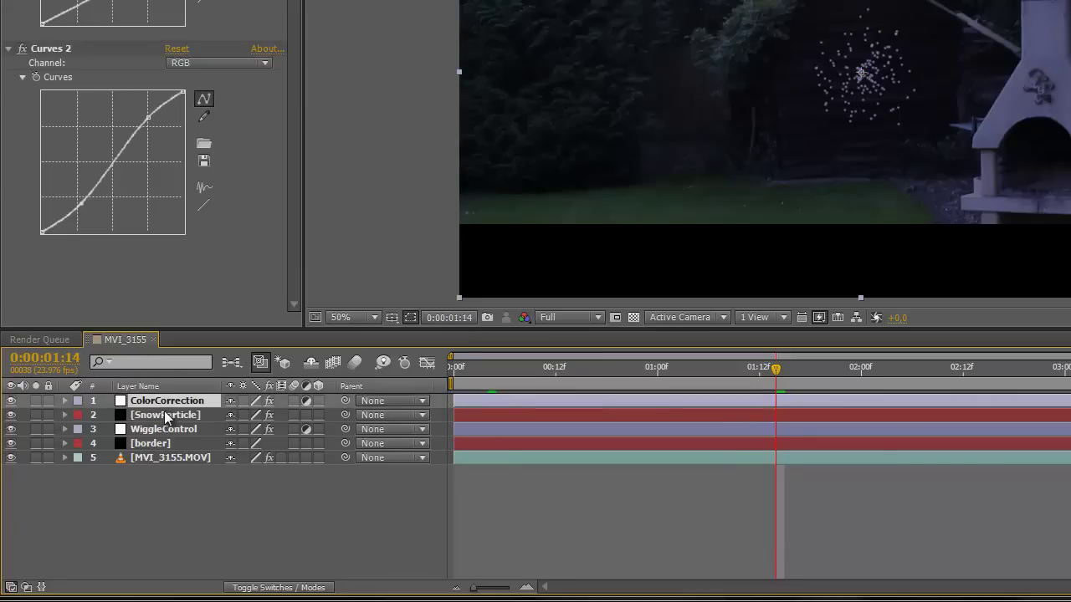
left_click(162, 417)
left_click_drag(159, 418, 157, 398)
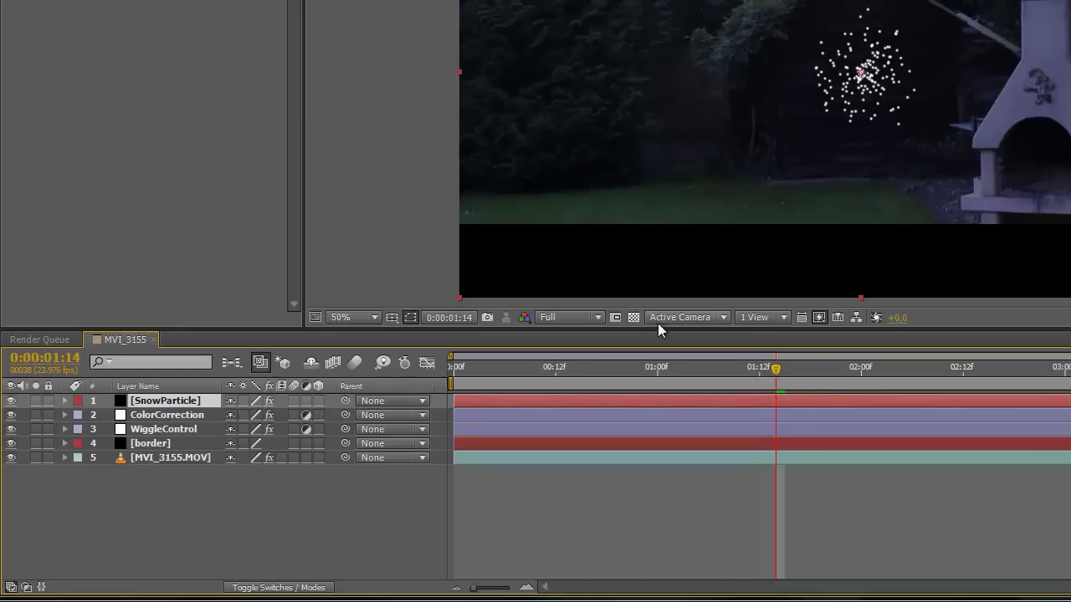
left_click_drag(693, 373, 454, 368)
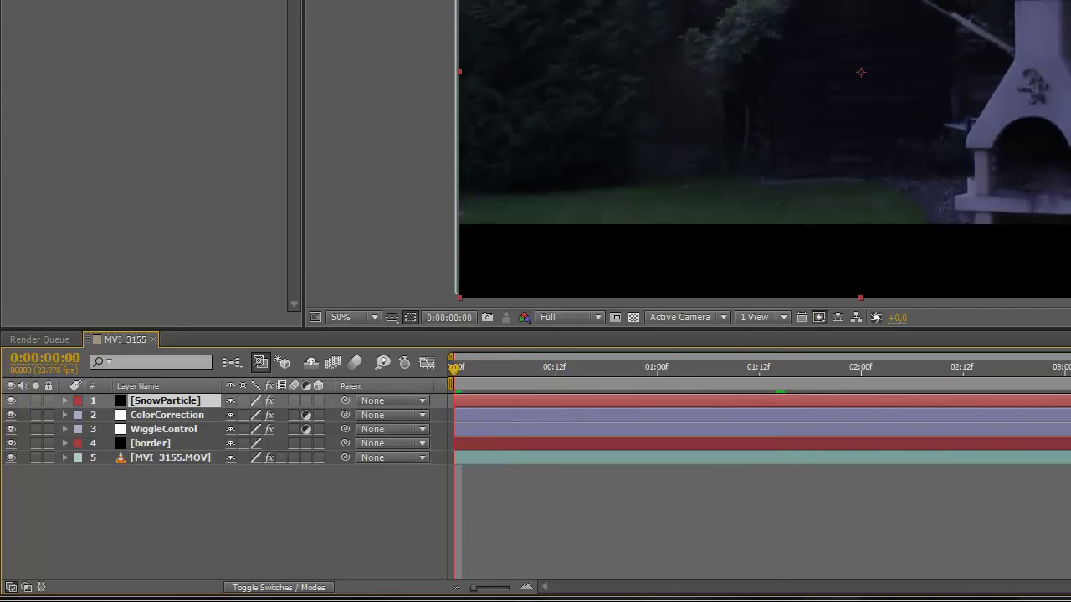
- Set Particular's Emission Extras Pre Run to 100 and preview the particles
key("F3")
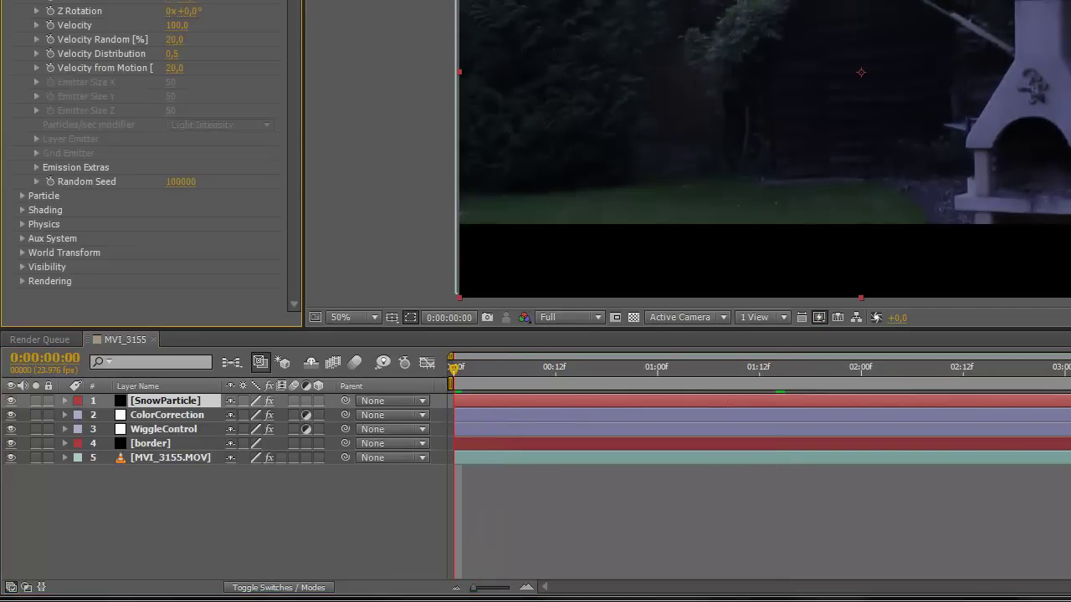
left_click(36, 168)
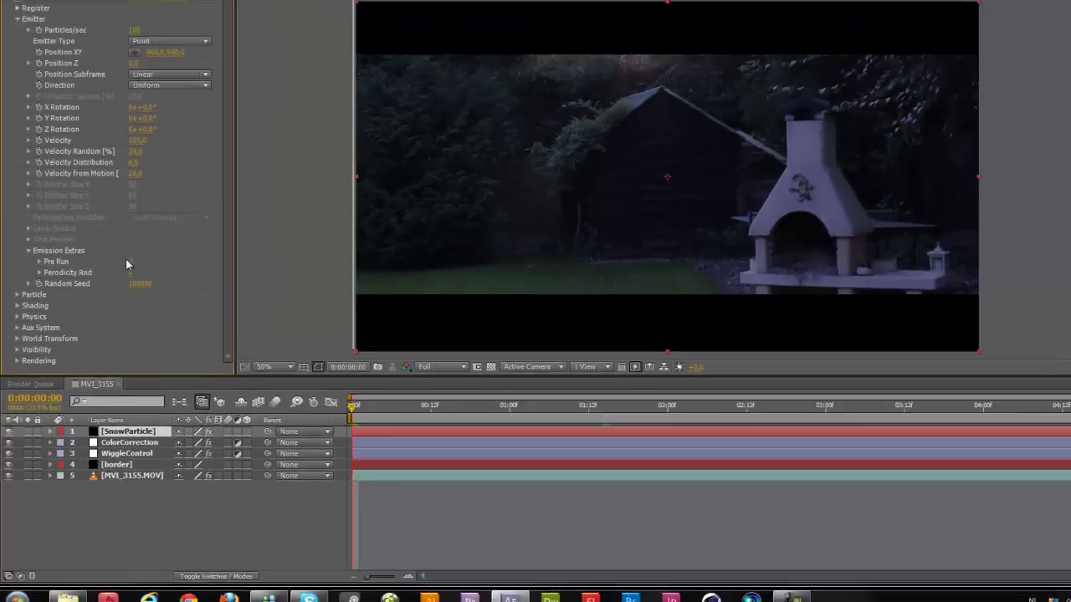
left_click(172, 181)
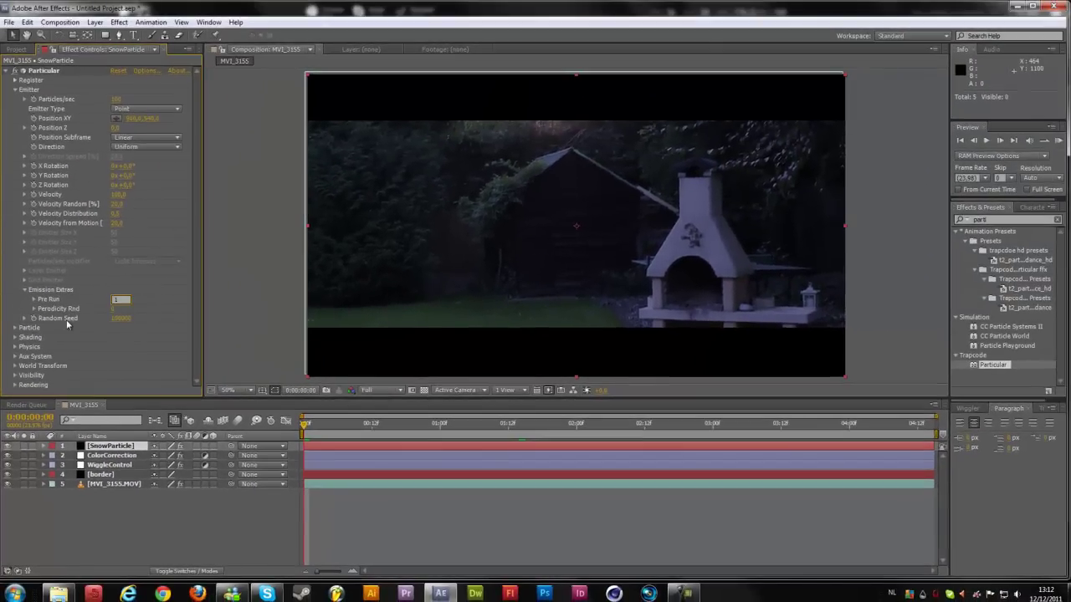
type("100")
key("Return")
key("Page_Down")
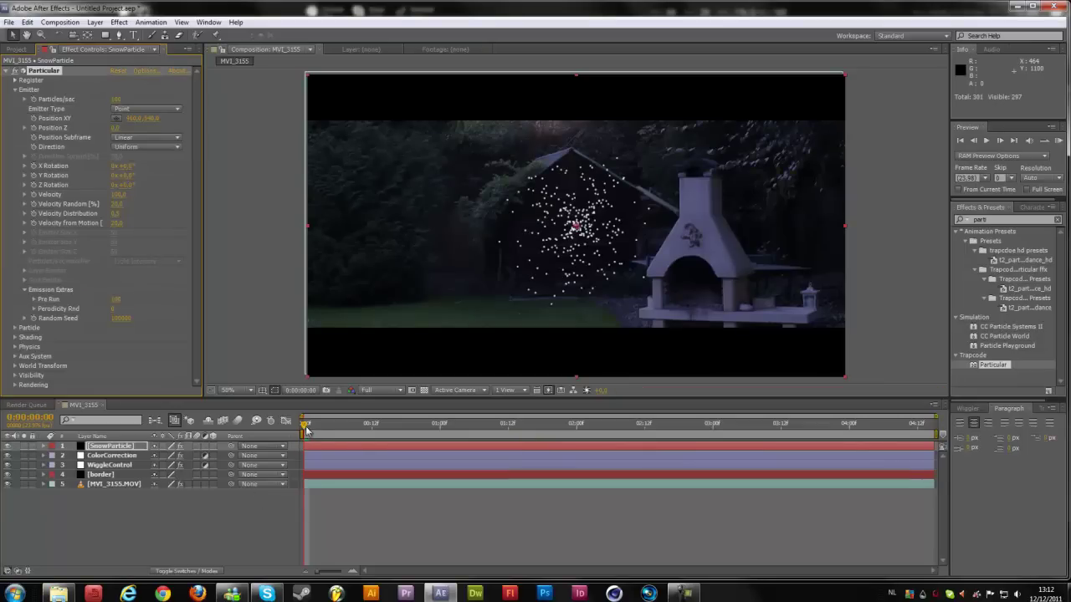
left_click_drag(330, 426, 305, 425)
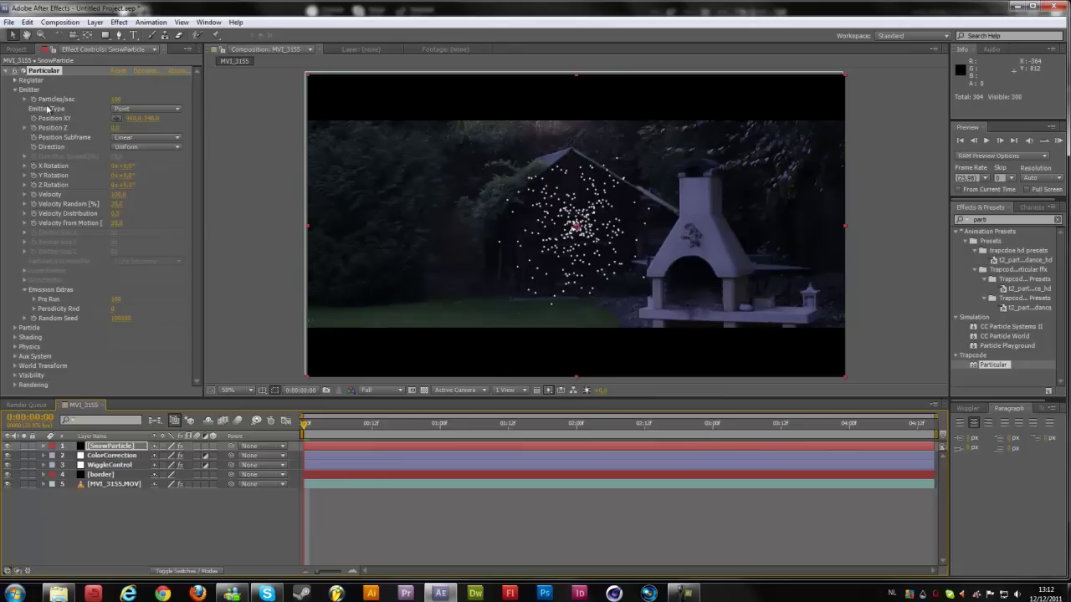
- Make the emitter a Box with a higher Particles/sec and Emitter Size 2000 on X, Y, Z
left_click(122, 109)
left_click(147, 137)
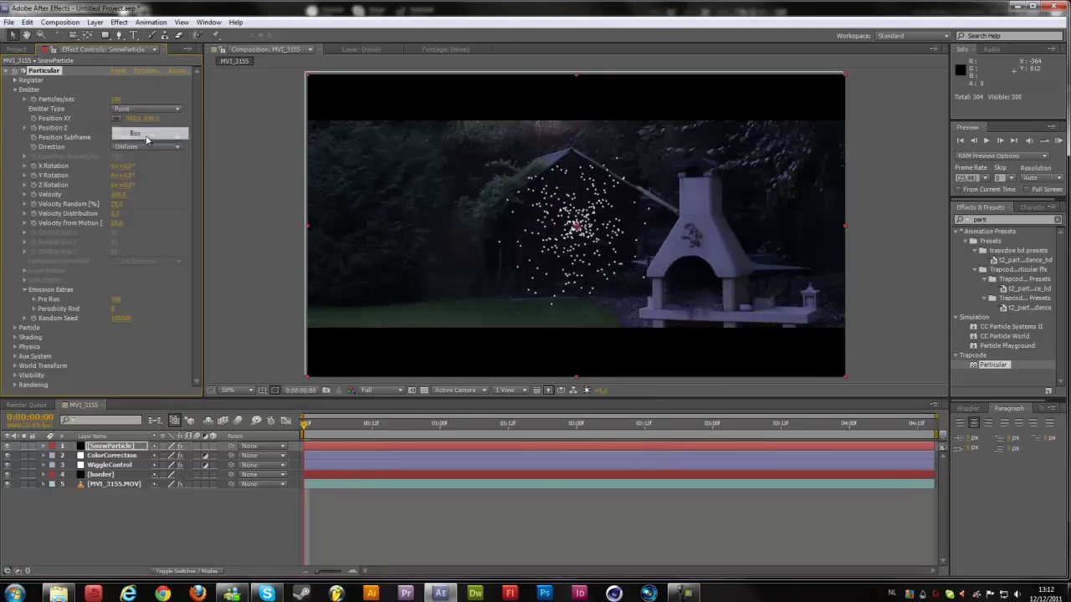
left_click(119, 99)
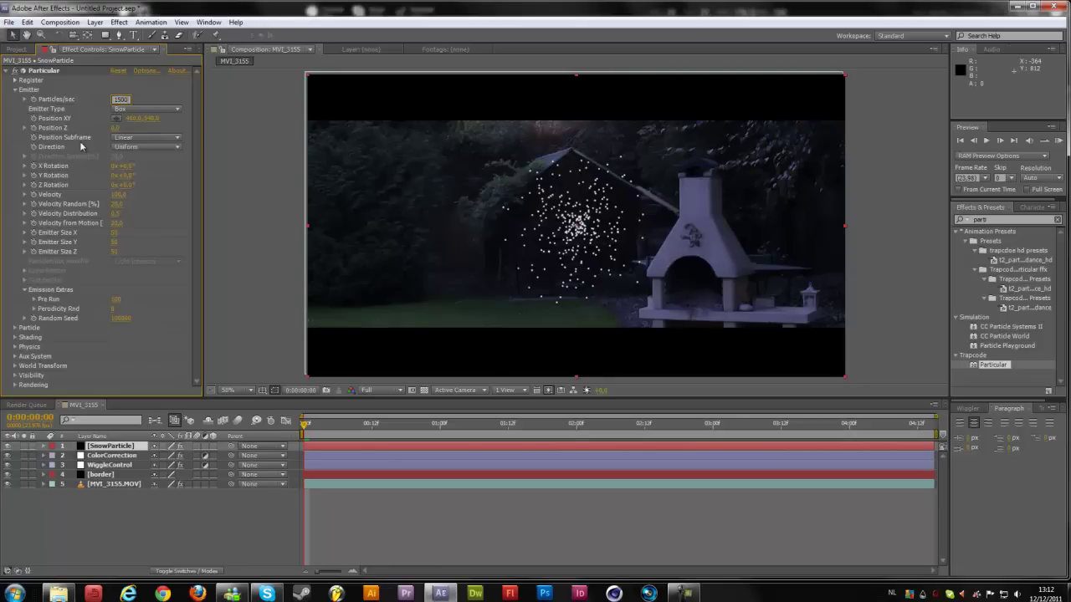
key("Return")
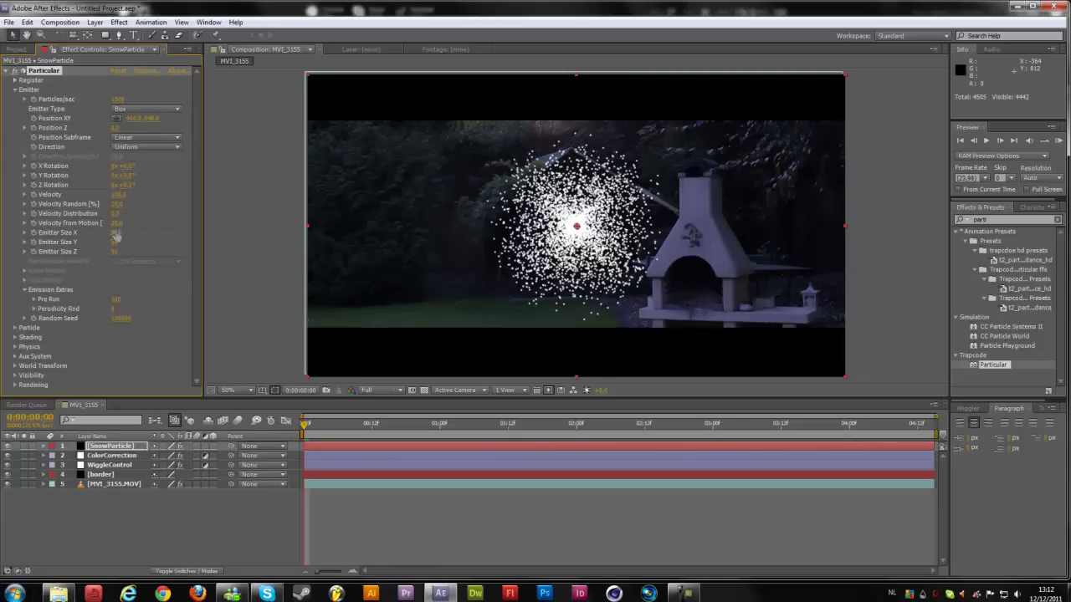
left_click(116, 233)
type("2000")
key("Tab")
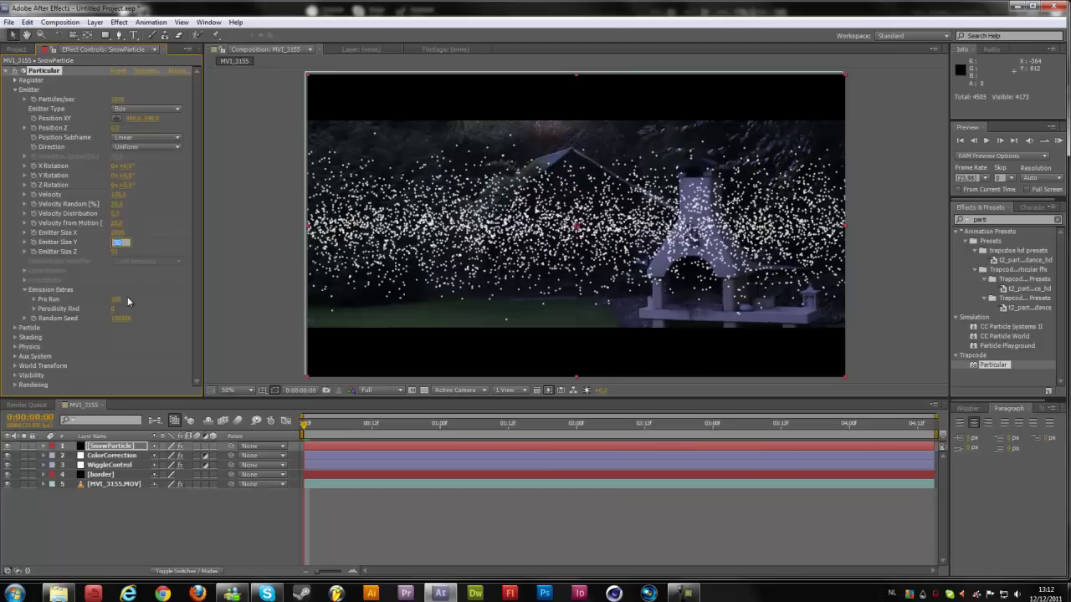
type("2000")
key("Tab")
type("2000")
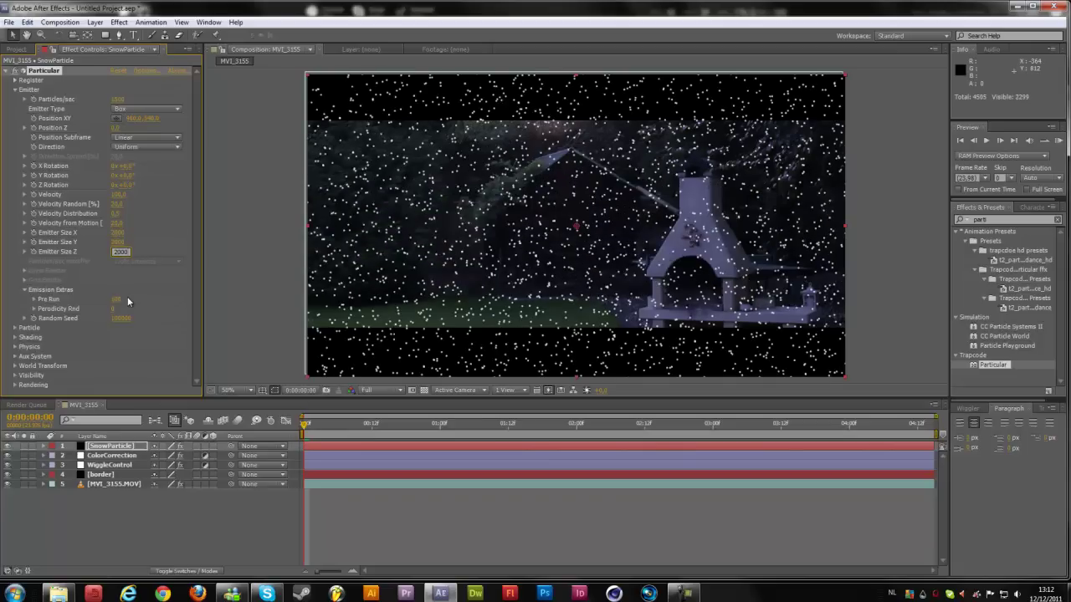
key("Return")
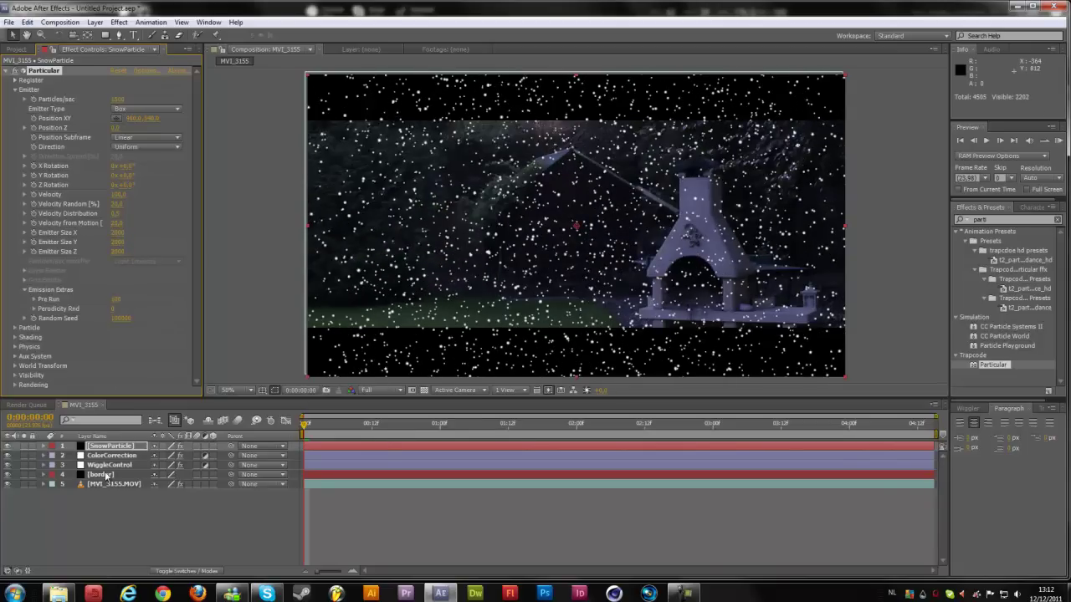
- Move the [border] layer to the top of the layer stack
left_click_drag(105, 473, 104, 447)
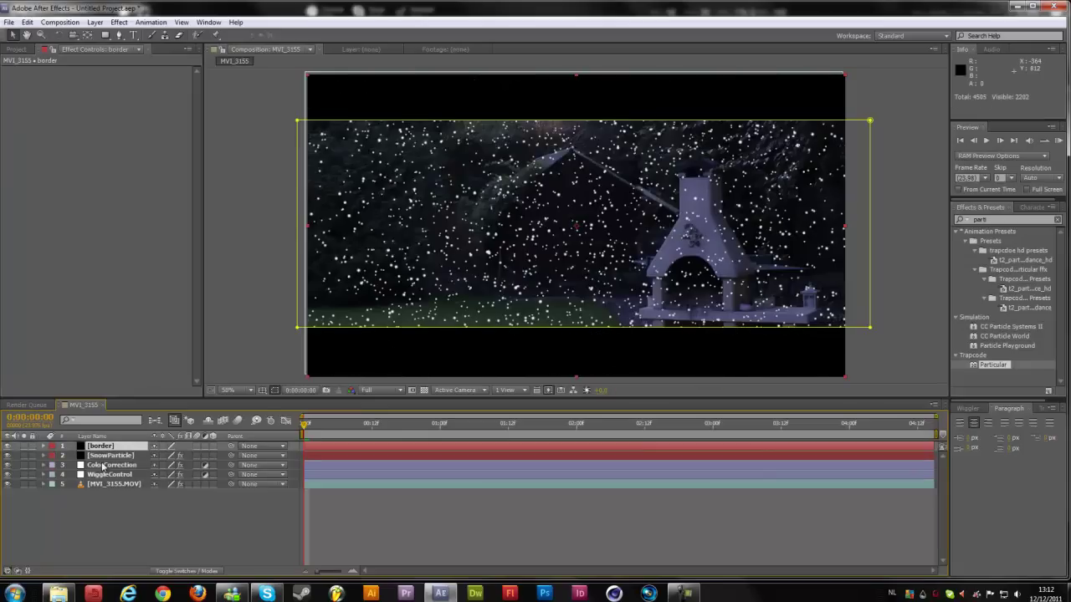
left_click(102, 466)
left_click(106, 458)
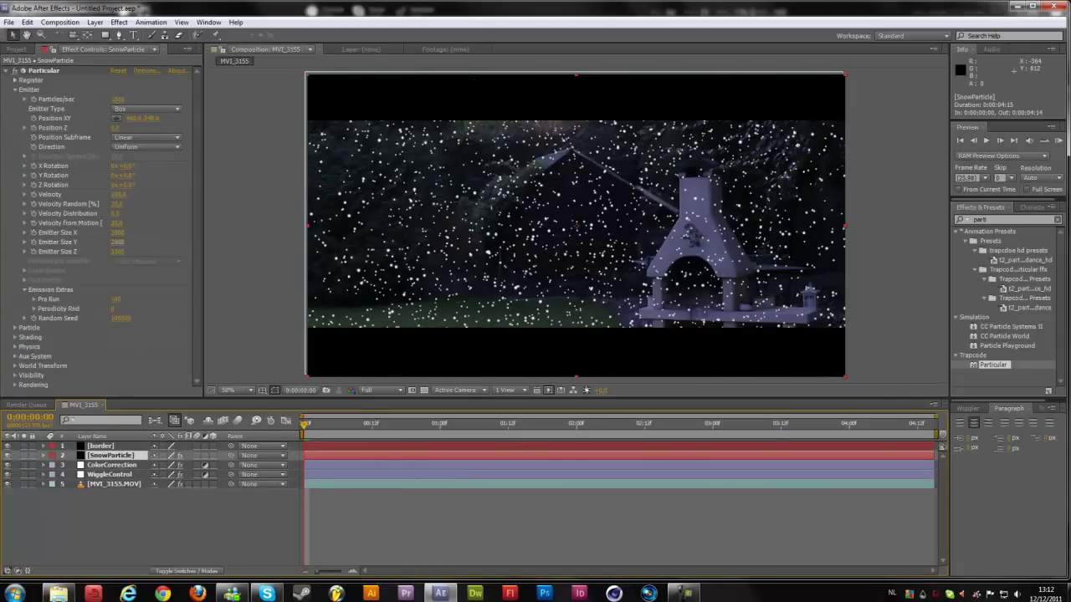
- Enlarge the box emitter to 4000 on X, Y and Z
left_click_drag(118, 242, 134, 242)
left_click(120, 241)
type("4000")
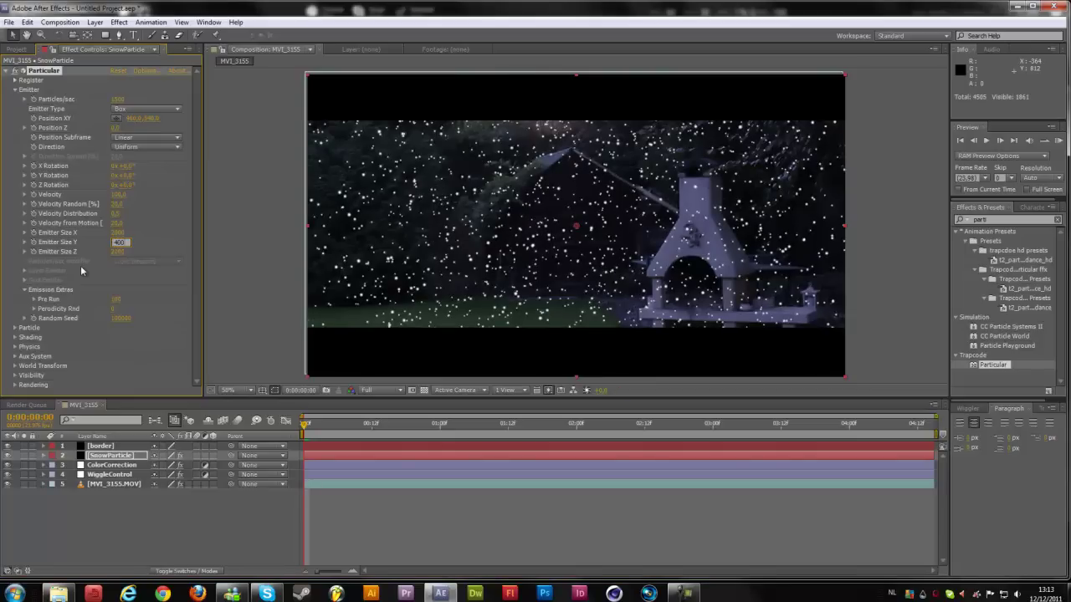
key("Return")
key("shift+Tab")
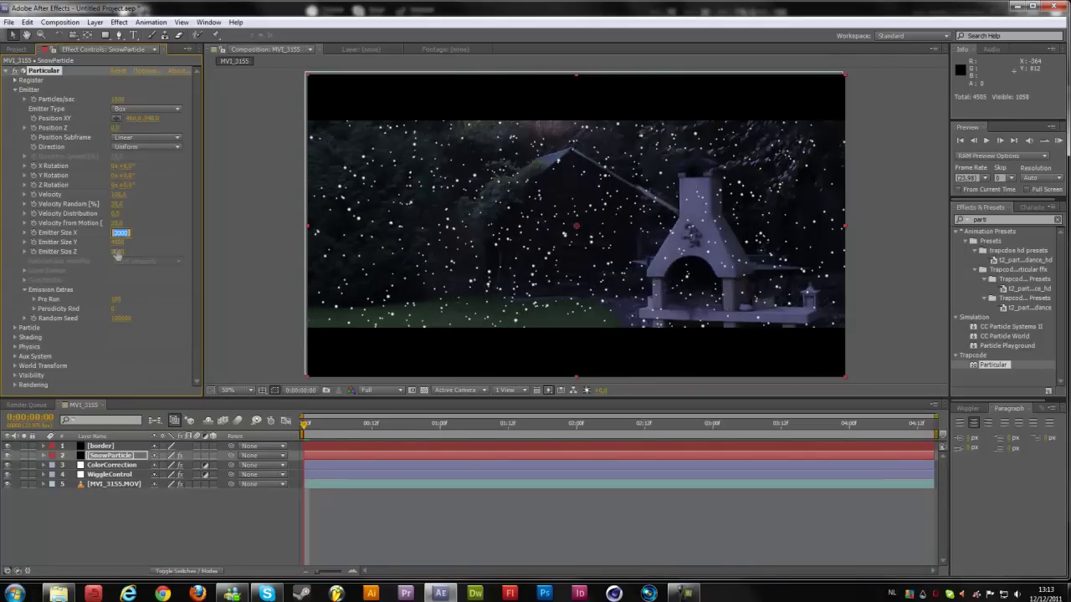
type("4000")
key("Return")
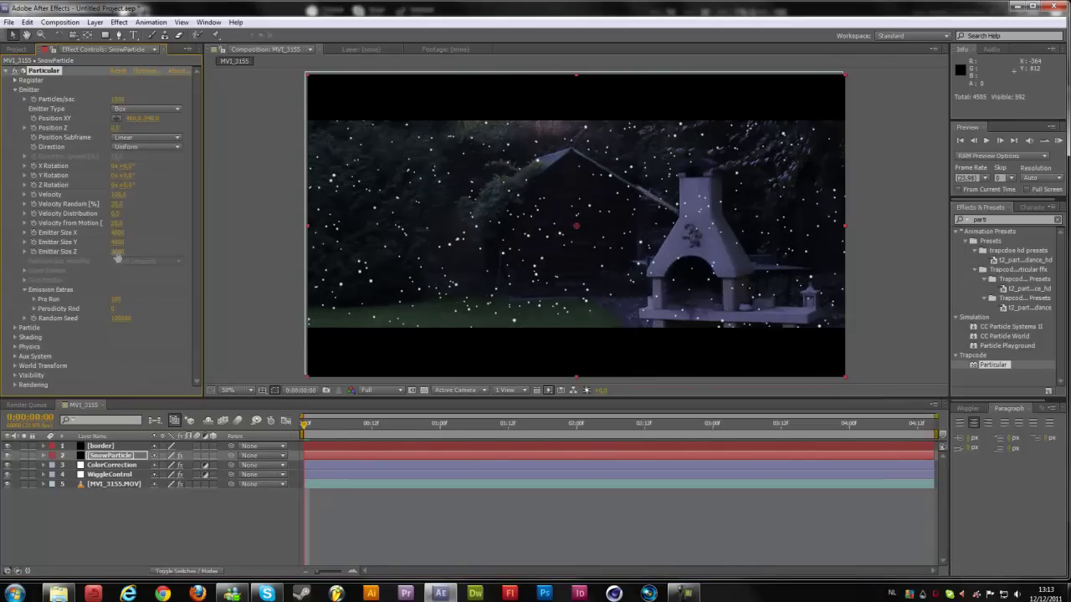
left_click(119, 252)
type("4000")
key("Return")
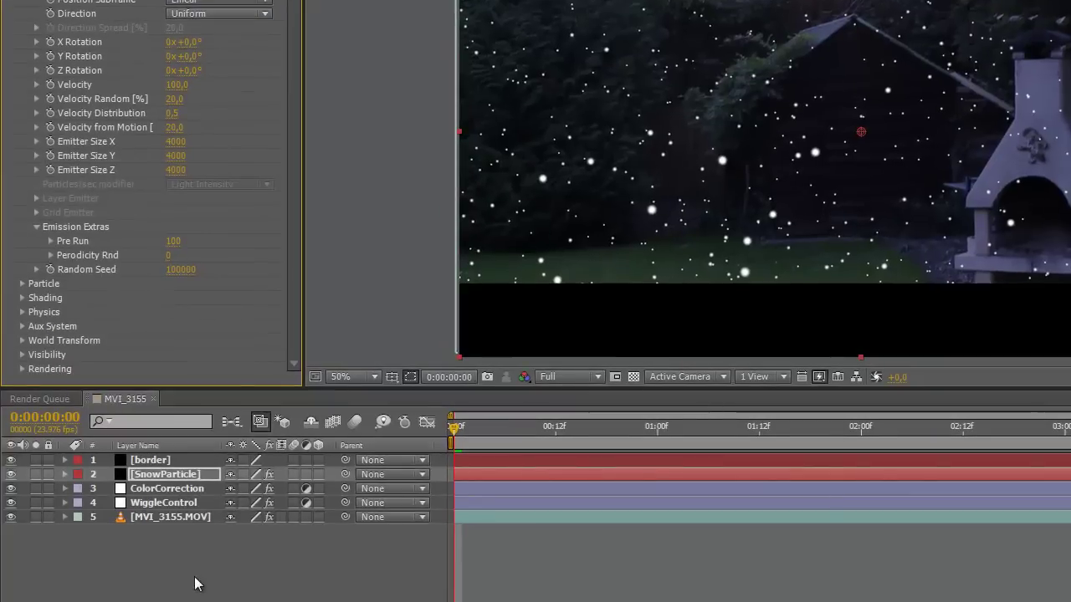
- Add a New > Camera layer with the 35mm preset, named 'camera'
right_click(131, 526)
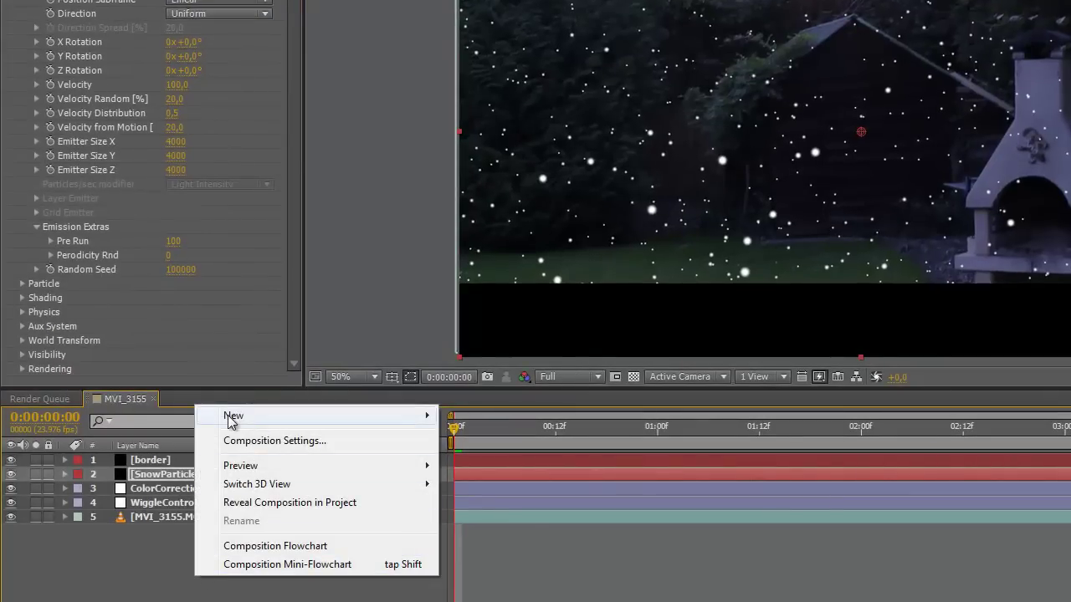
right_click(116, 571)
mouse_move(223, 406)
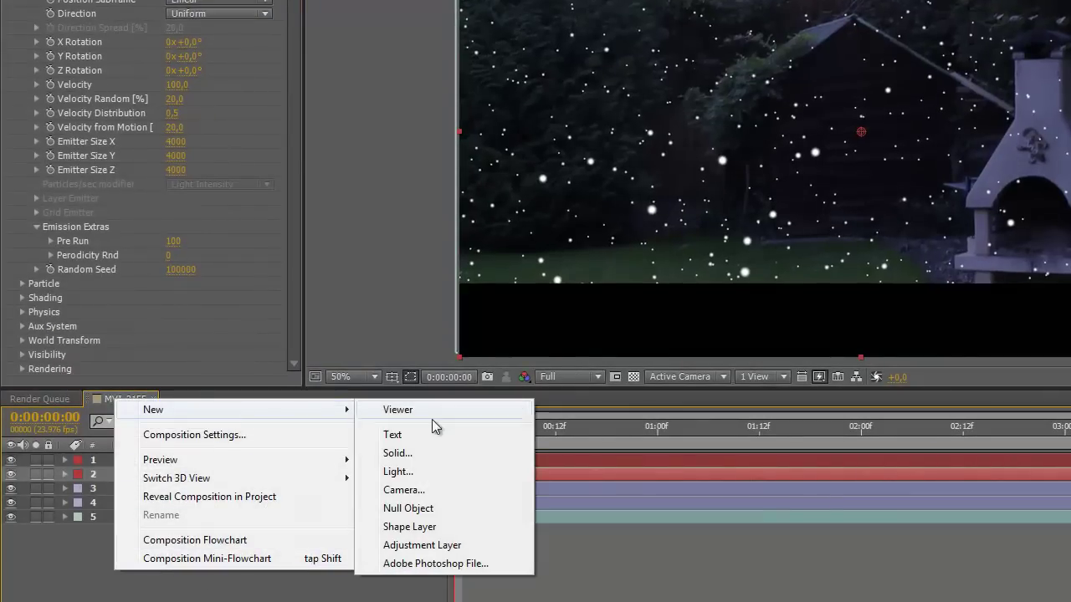
left_click(419, 493)
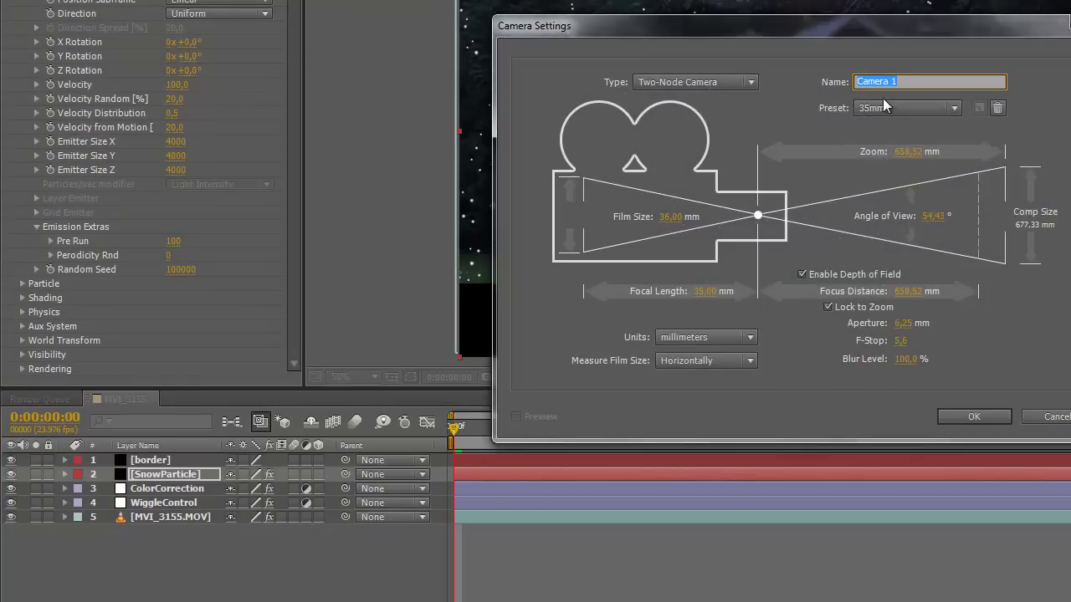
left_click(874, 109)
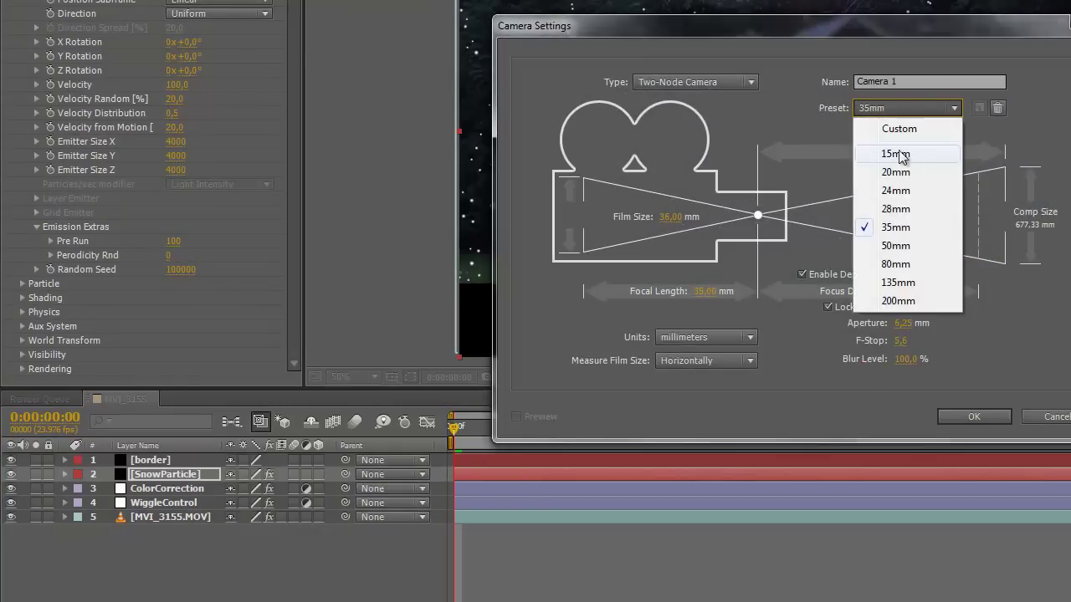
left_click(892, 227)
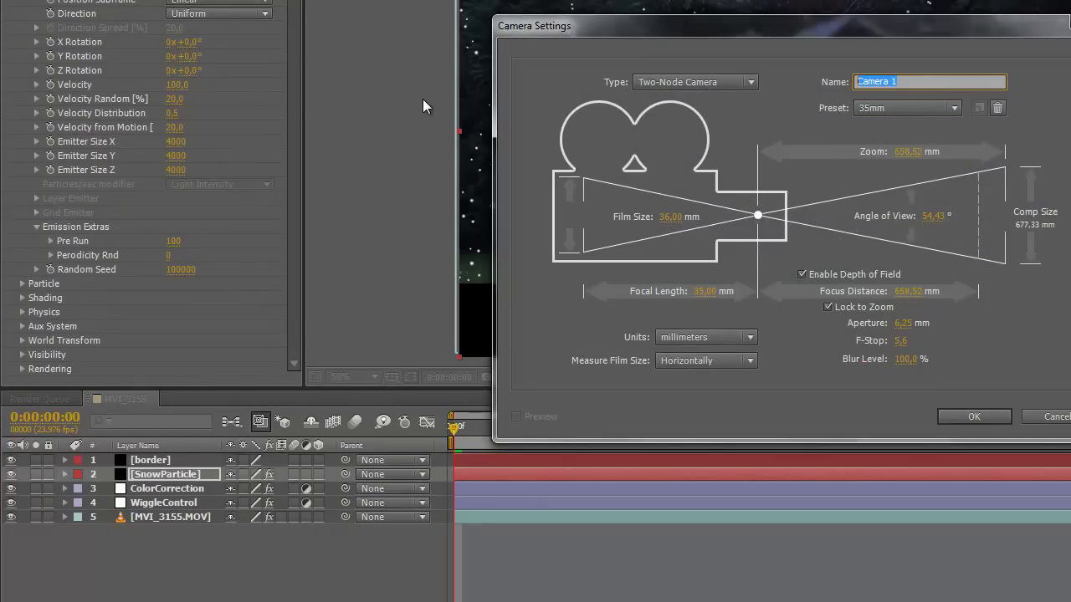
type("camera")
key("Return")
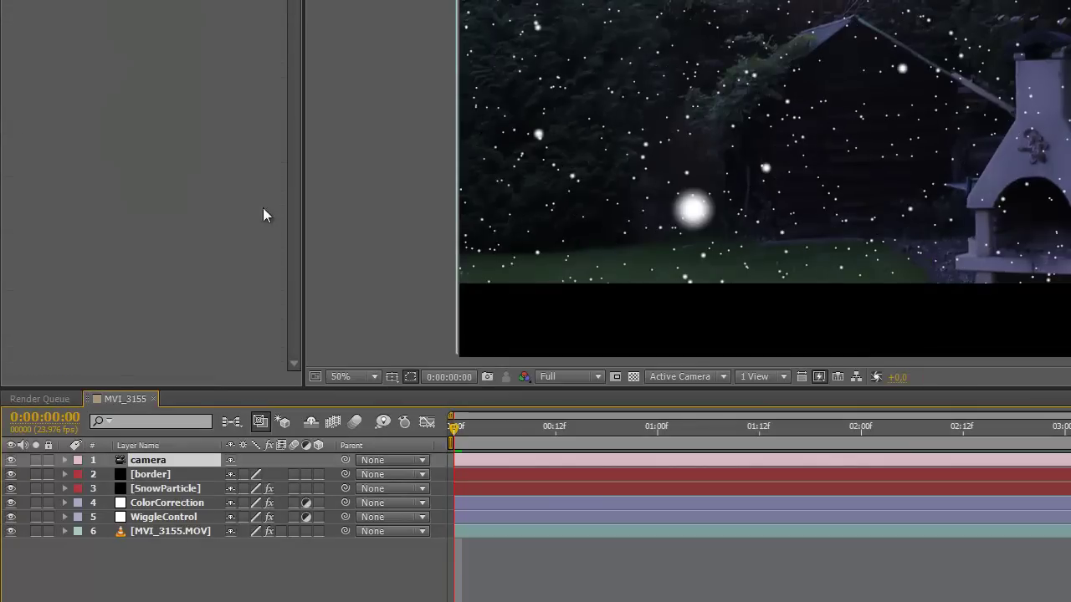
- Expand the camera's Camera Options and set Aperture to 120
left_click(64, 461)
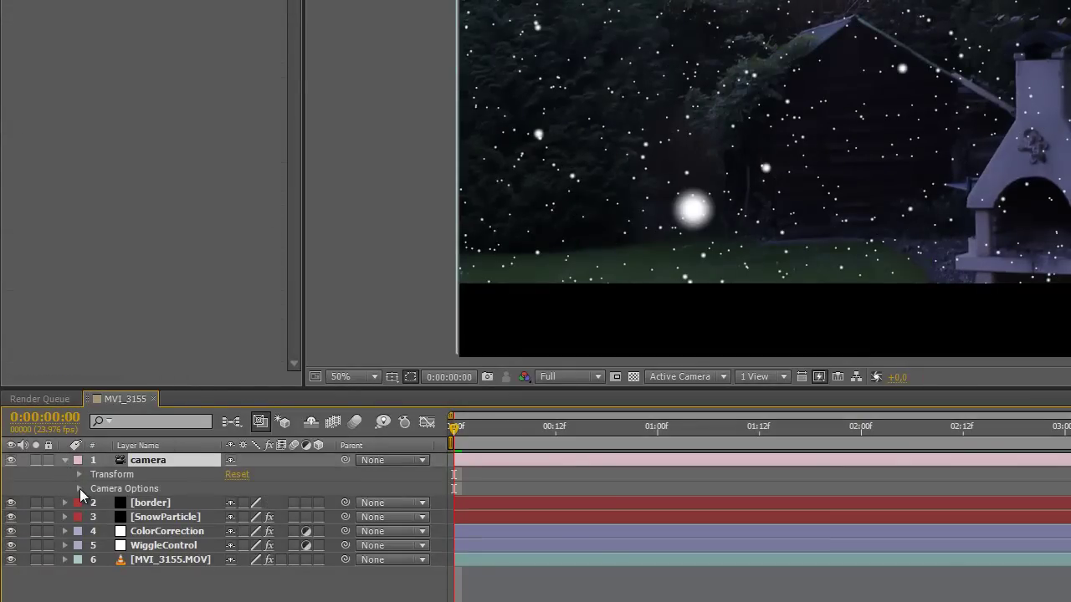
left_click(80, 488)
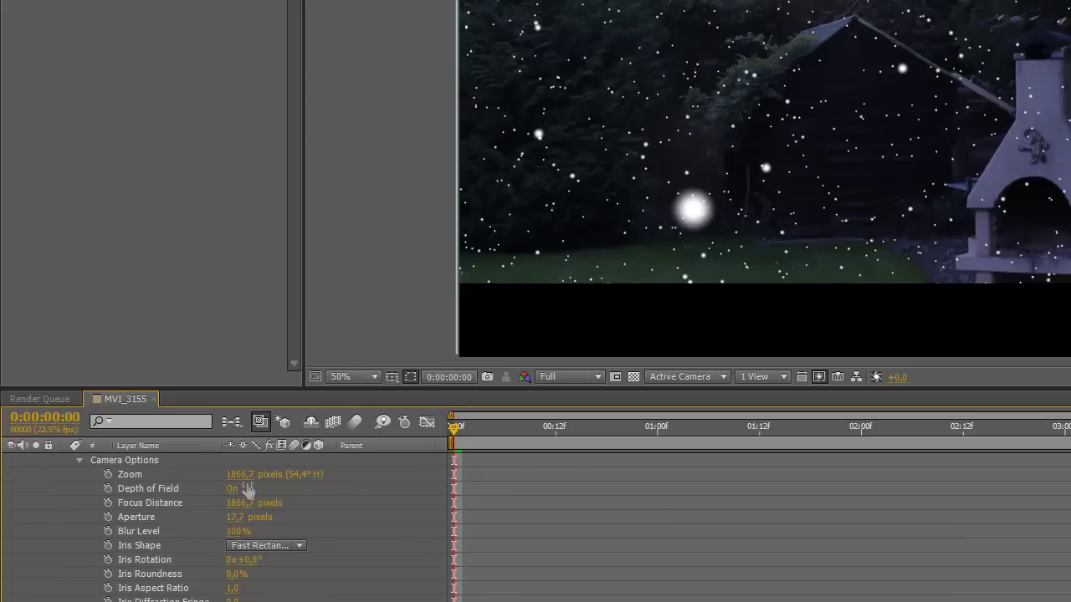
left_click(237, 518)
type("120")
key("Return")
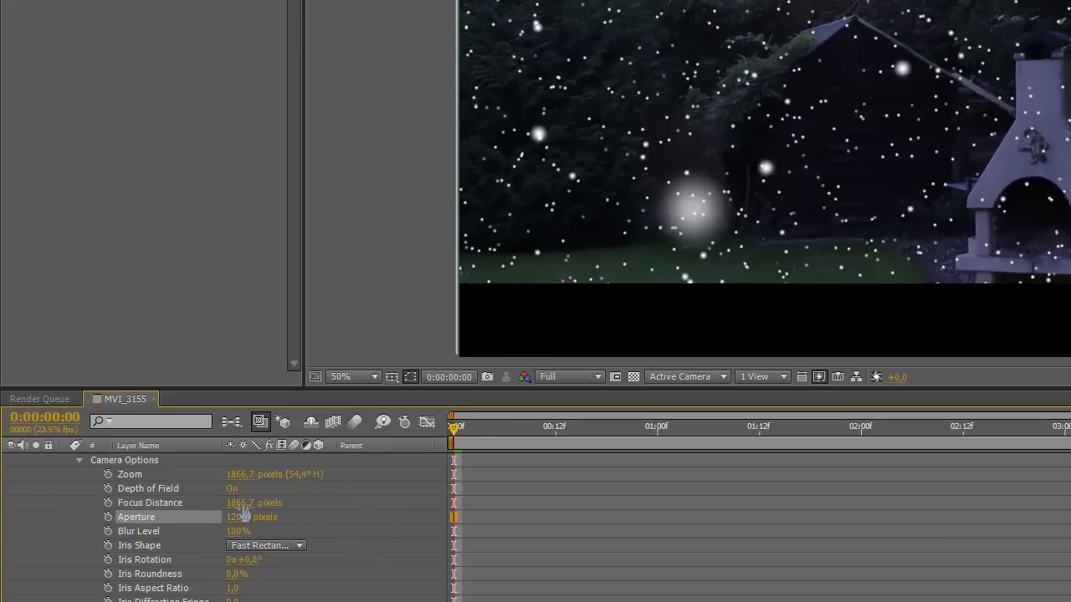
- Set the camera Blur Level to 250% and scrub the timeline to preview the blur
left_click_drag(233, 533, 888, 530)
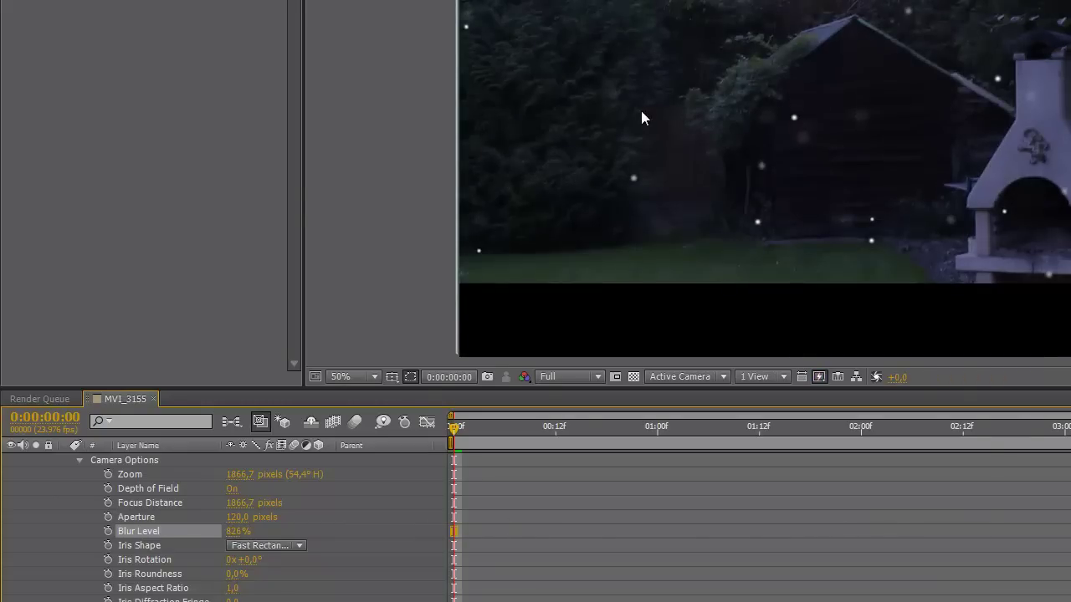
left_click(237, 531)
type("250")
key("Return")
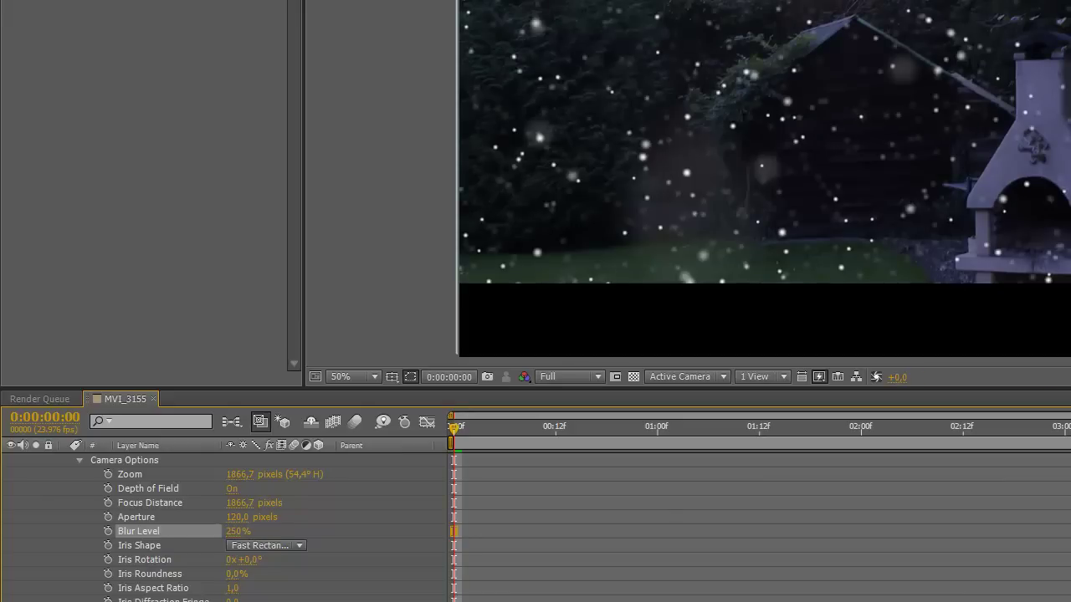
left_click_drag(478, 430, 528, 448)
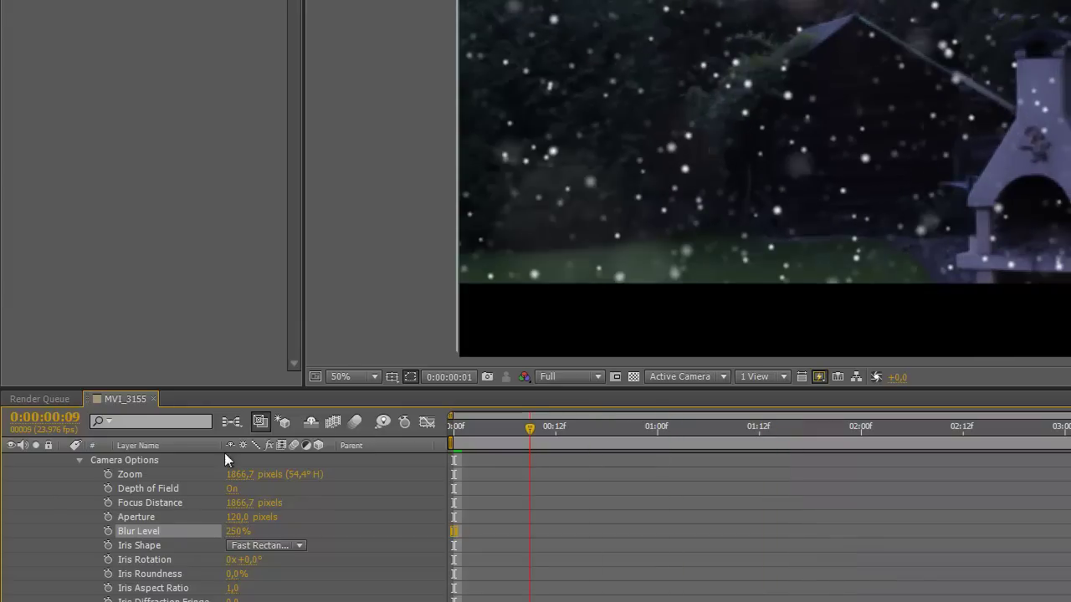
left_click(38, 400)
left_click(122, 400)
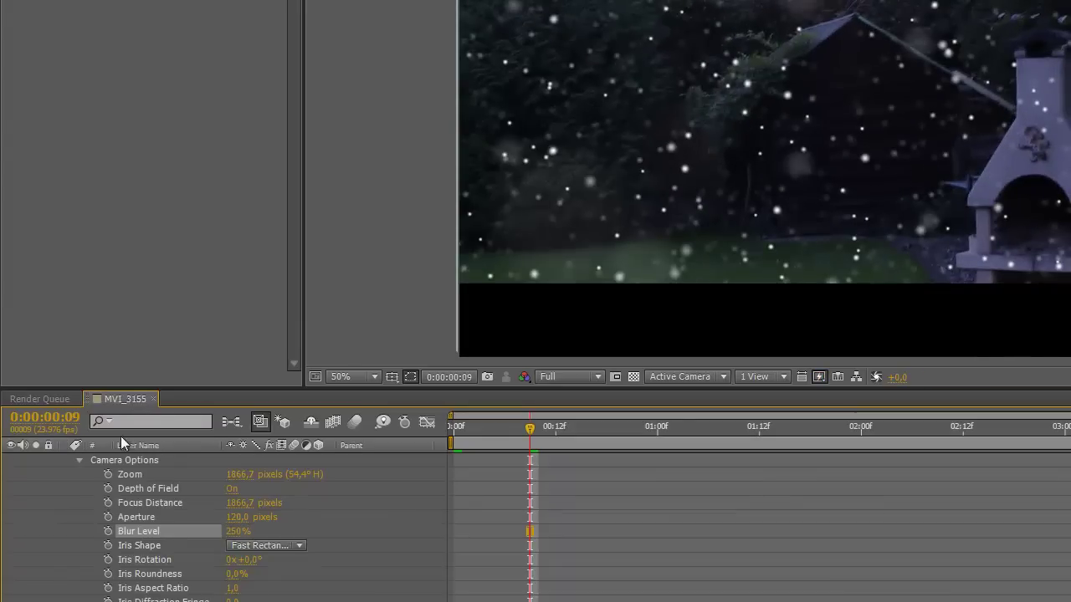
- Select SnowParticle, go to about 2 seconds, and move the emitter near the frame top
left_click(80, 460)
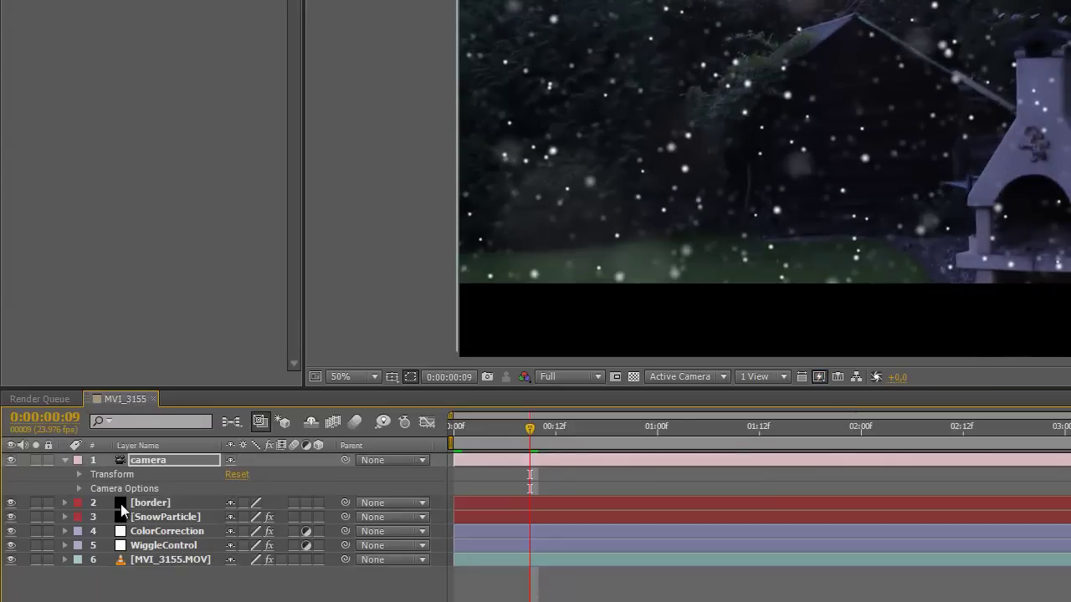
left_click(143, 503)
left_click(153, 519)
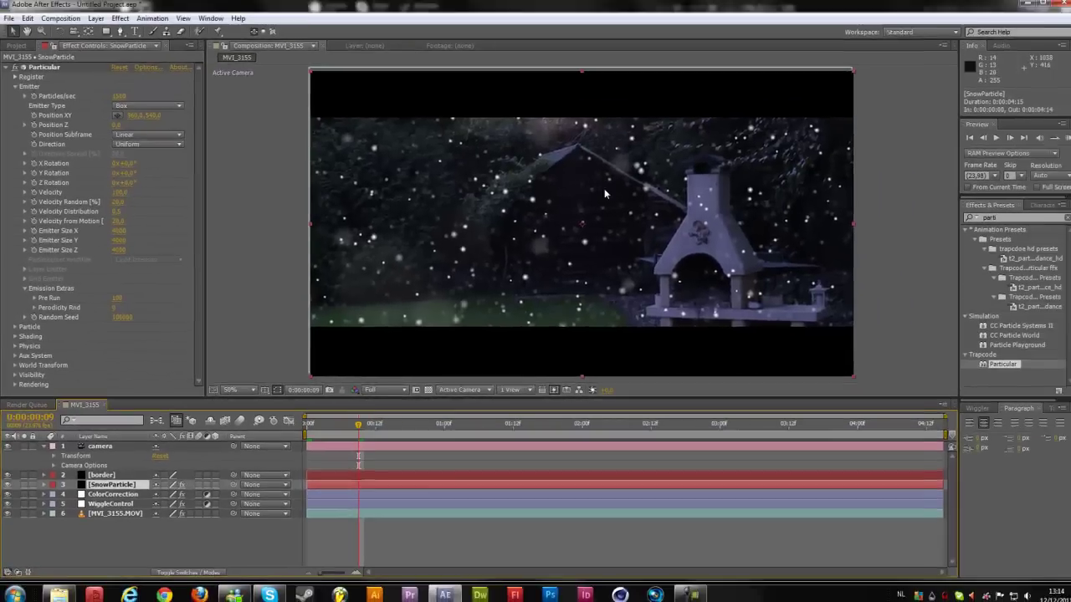
scroll(878, 123, "down", 2)
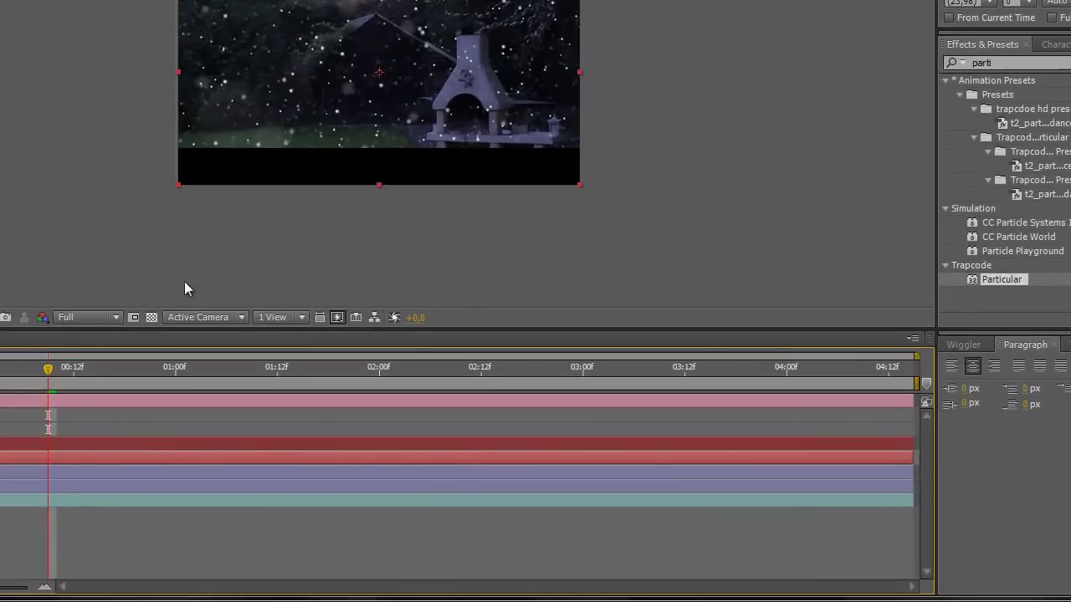
mouse_move(54, 369)
left_mouse_down()
mouse_move(361, 363)
mouse_move(210, 380)
mouse_move(370, 380)
mouse_move(65, 382)
left_mouse_up()
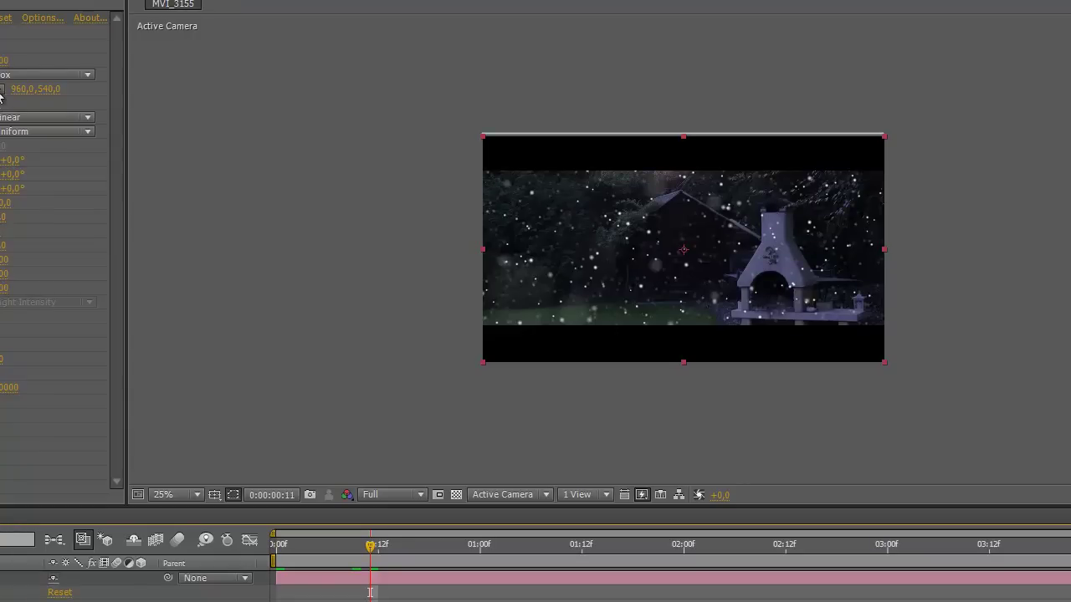
mouse_move(683, 249)
left_mouse_down()
mouse_move(705, 5)
mouse_move(677, 24)
mouse_move(698, 293)
left_mouse_up()
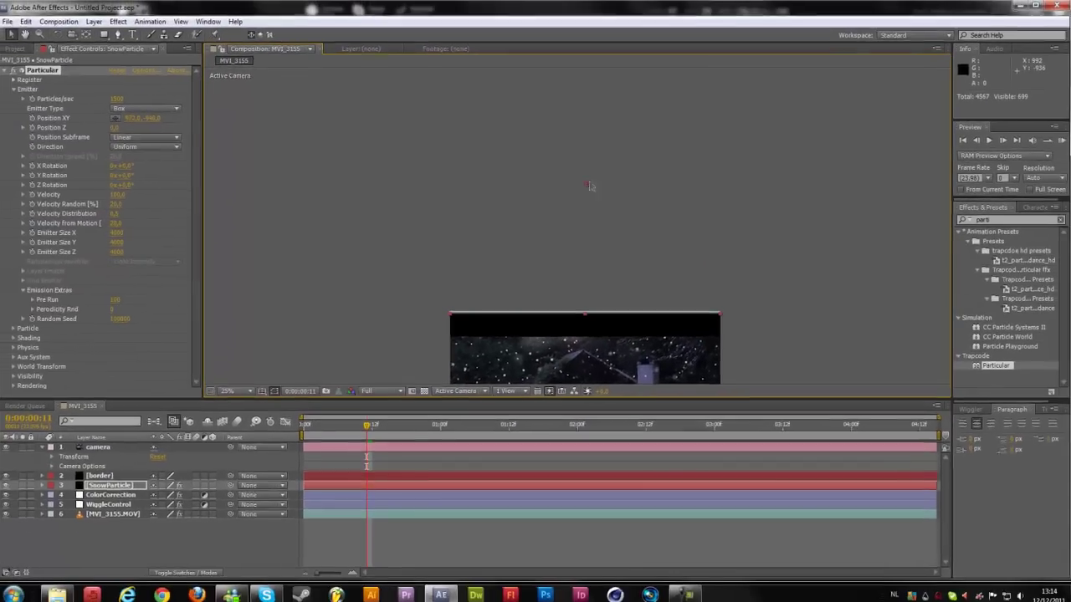
- Zoom the viewer out, drag the emitter far above the frame, then reframe the footage
left_click_drag(669, 435, 627, 199)
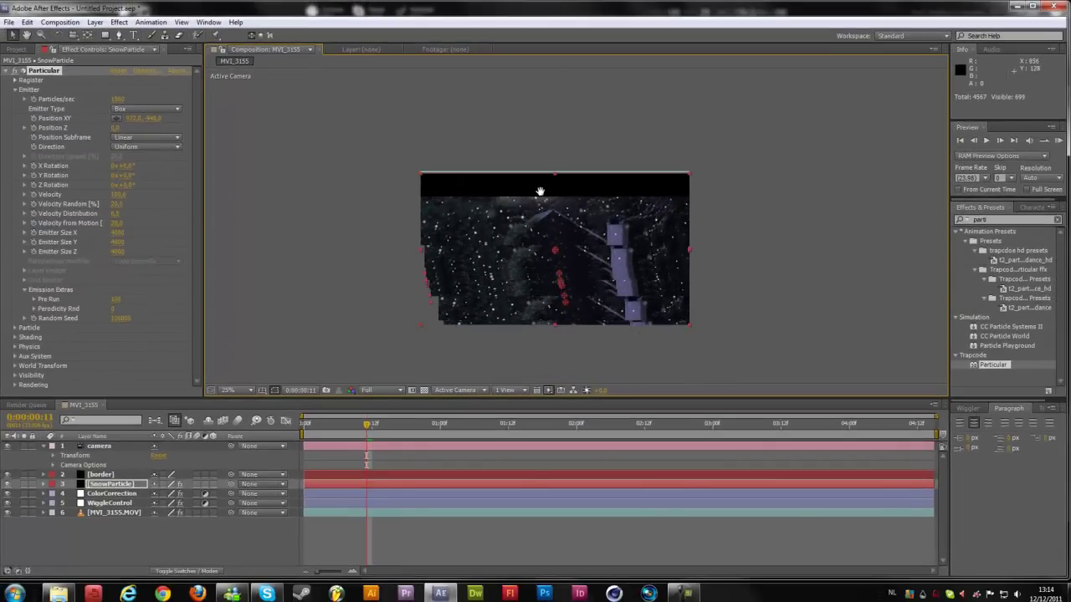
left_click_drag(540, 192, 539, 192)
key("comma")
key("comma")
key("comma")
key("comma")
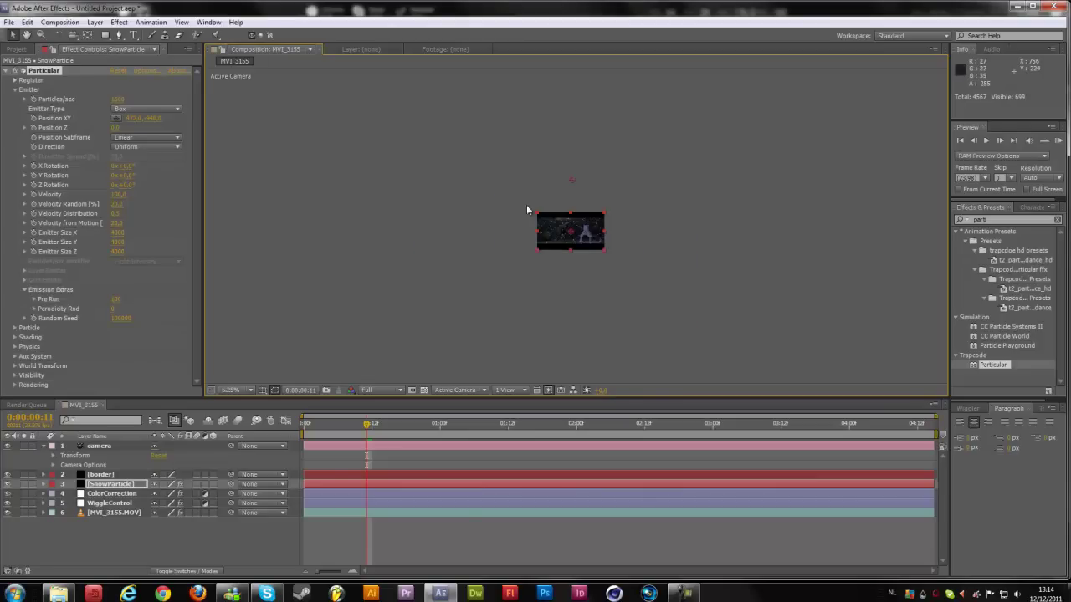
left_click_drag(572, 181, 572, 149)
scroll(550, 222, "up", 3)
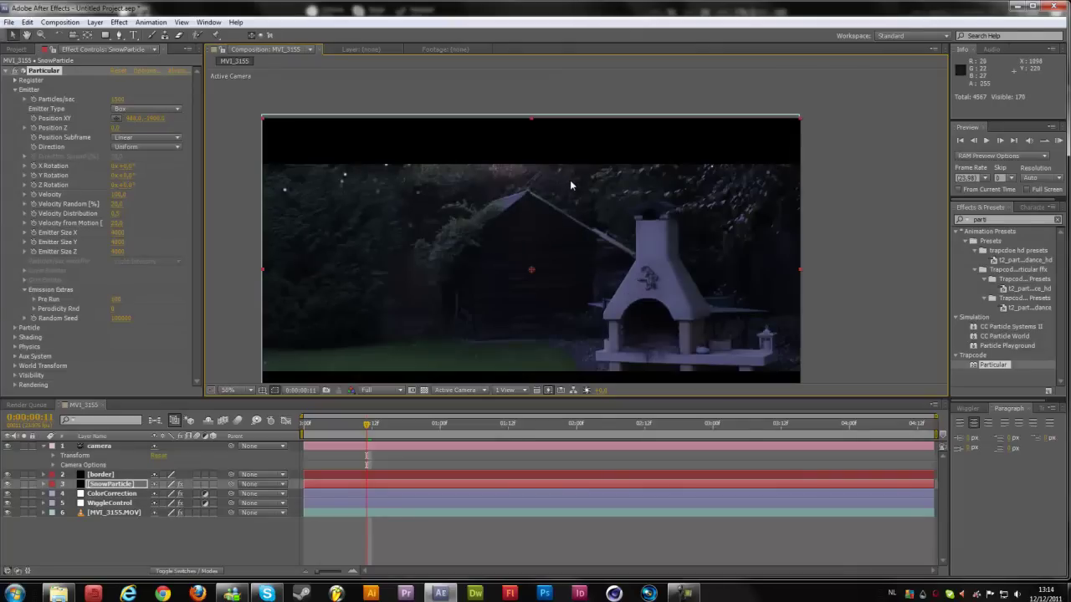
scroll(570, 182, "down", 3)
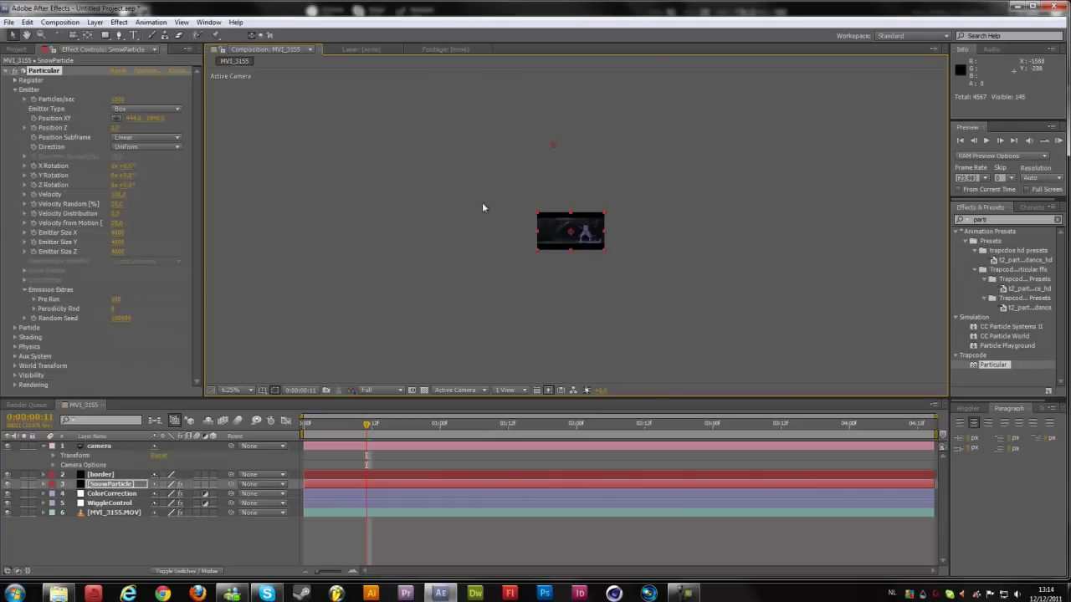
scroll(477, 228, "up", 5)
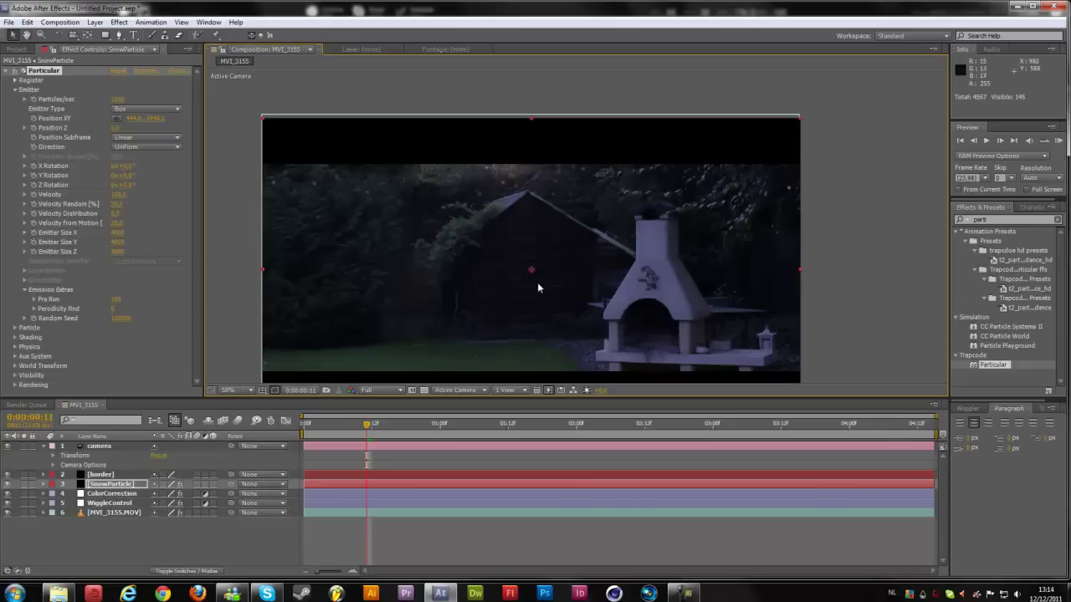
key("h")
left_click_drag(531, 293, 509, 245)
key("v")
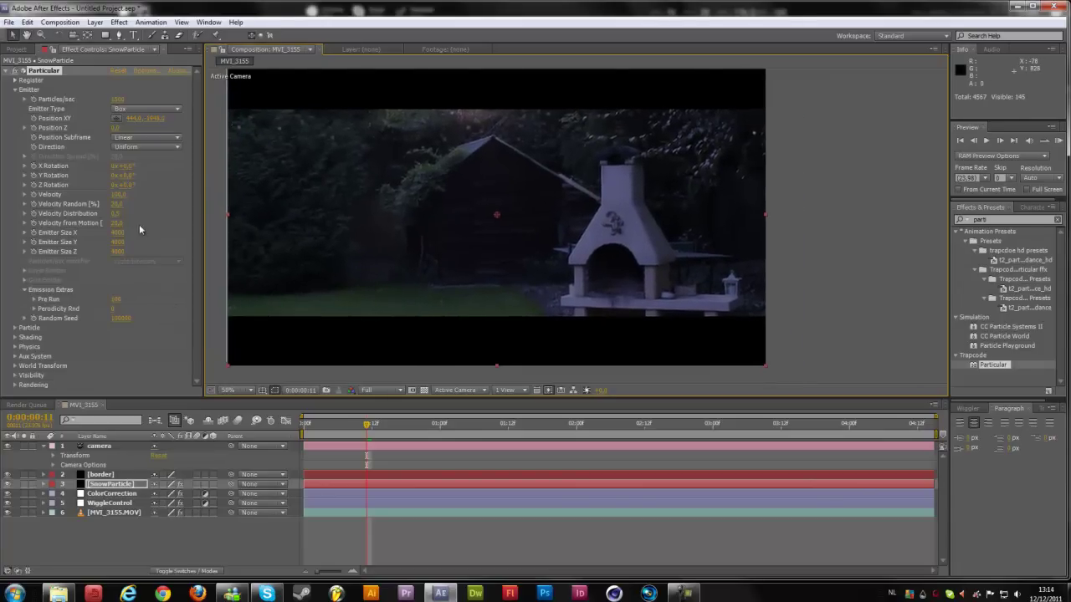
- Expand Particular's Physics settings and set Gravity to 100
left_click(14, 327)
scroll(14, 332, "down", 4)
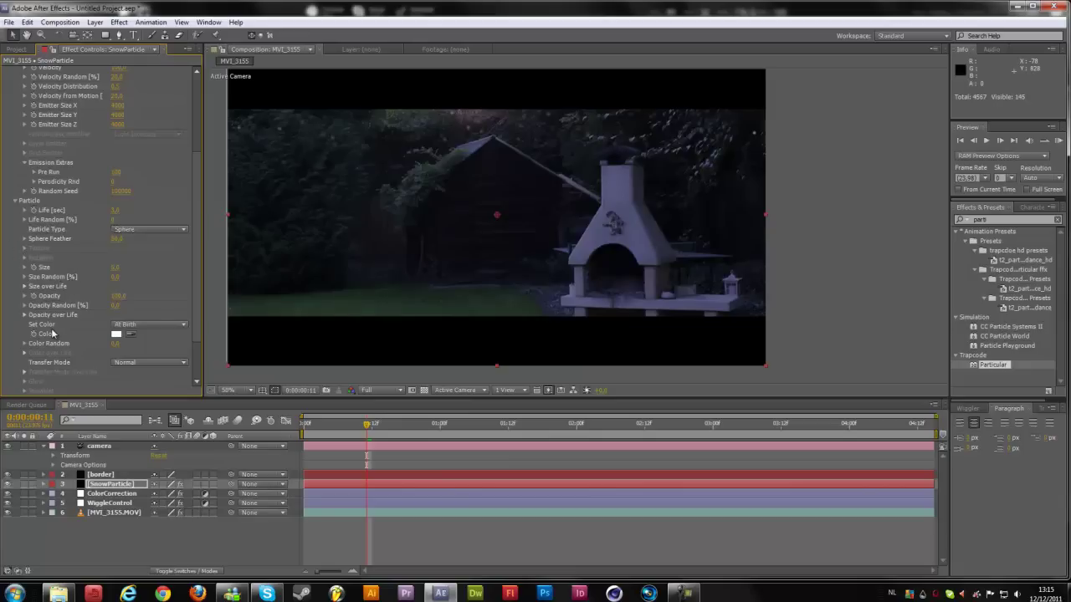
scroll(51, 328, "down", 3)
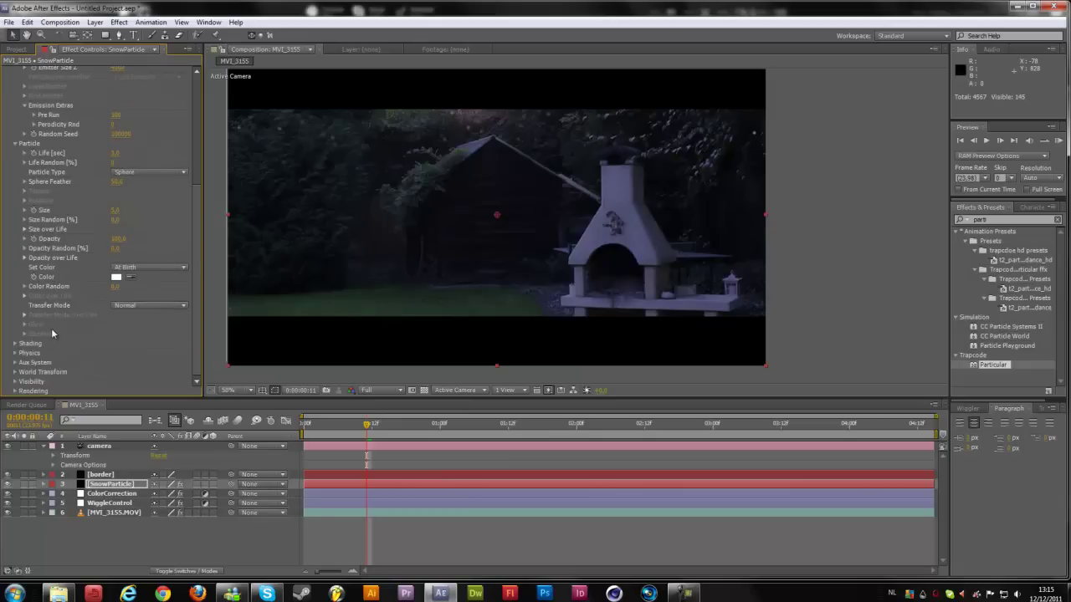
left_click(16, 145)
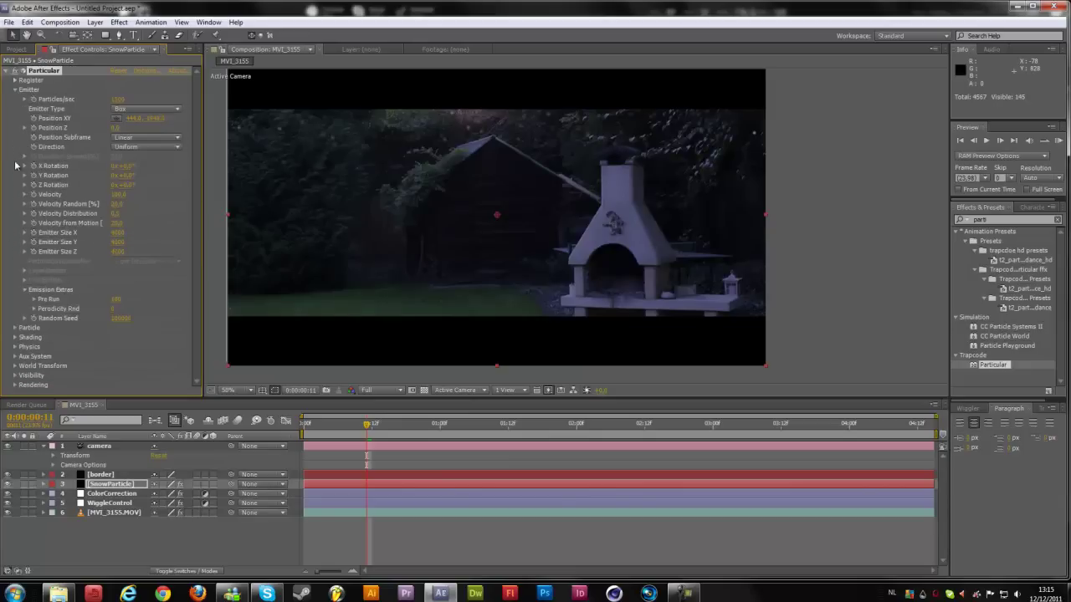
left_click(15, 347)
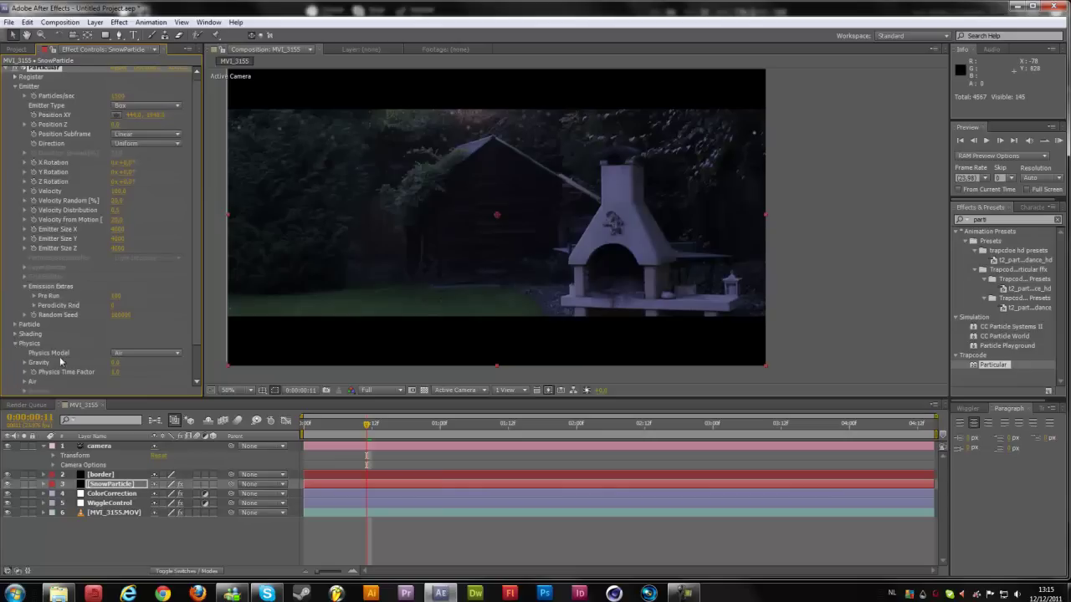
left_click(121, 363)
type("100")
key("Return")
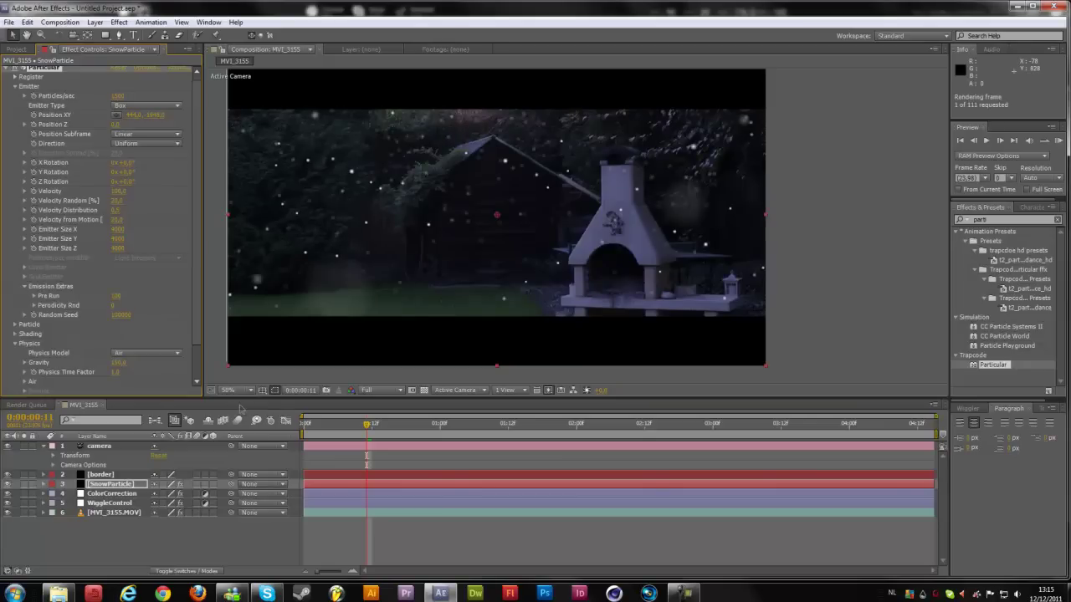
- Preview the snow falling with Gravity 100, then collapse the Physics settings
key("KP_0")
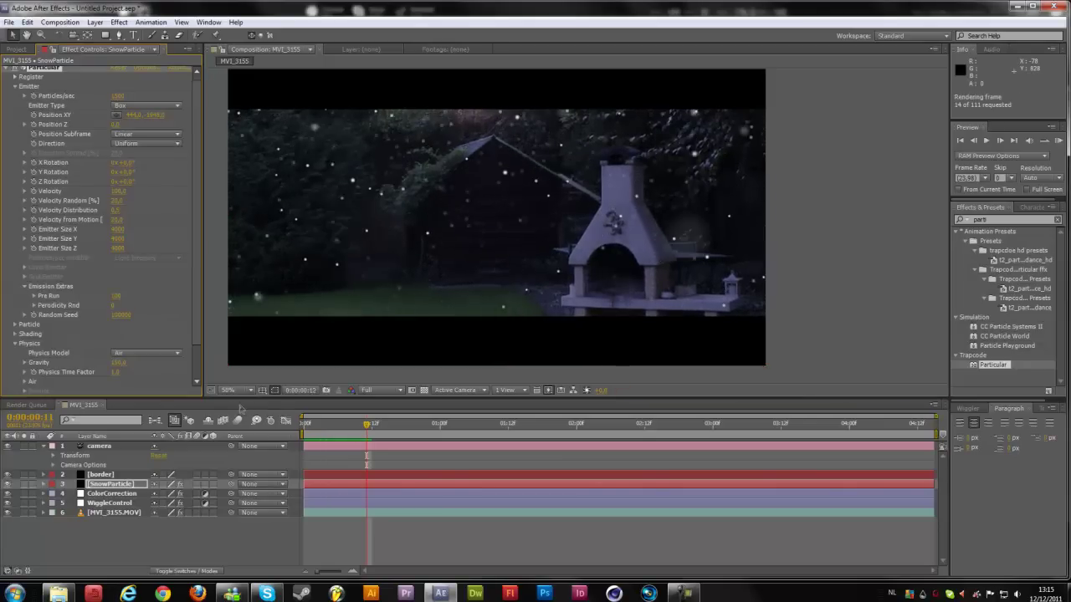
key("space")
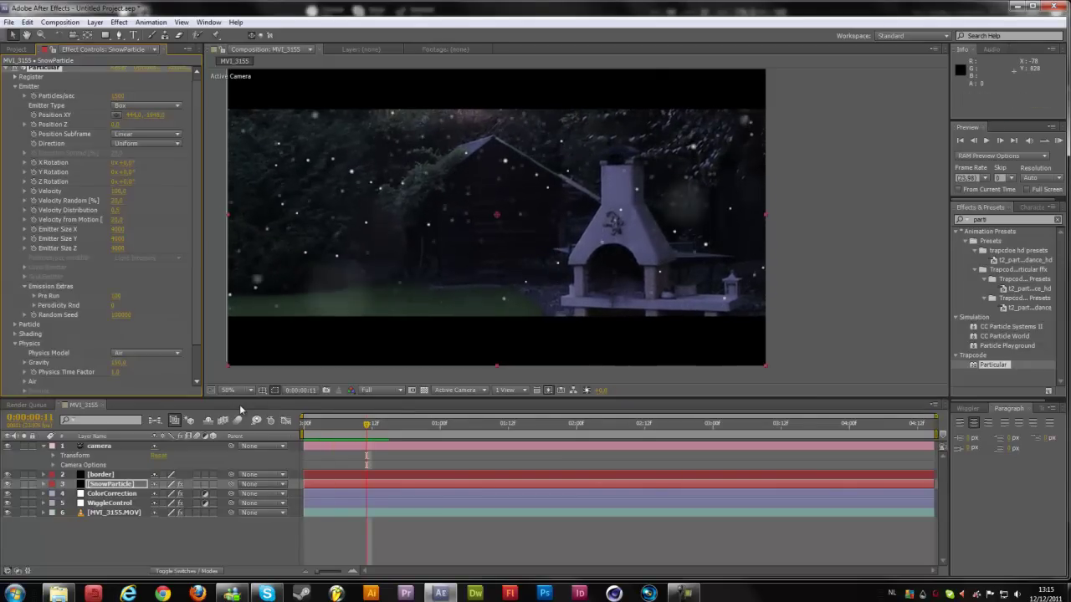
left_click(119, 362)
key("Return")
key("space")
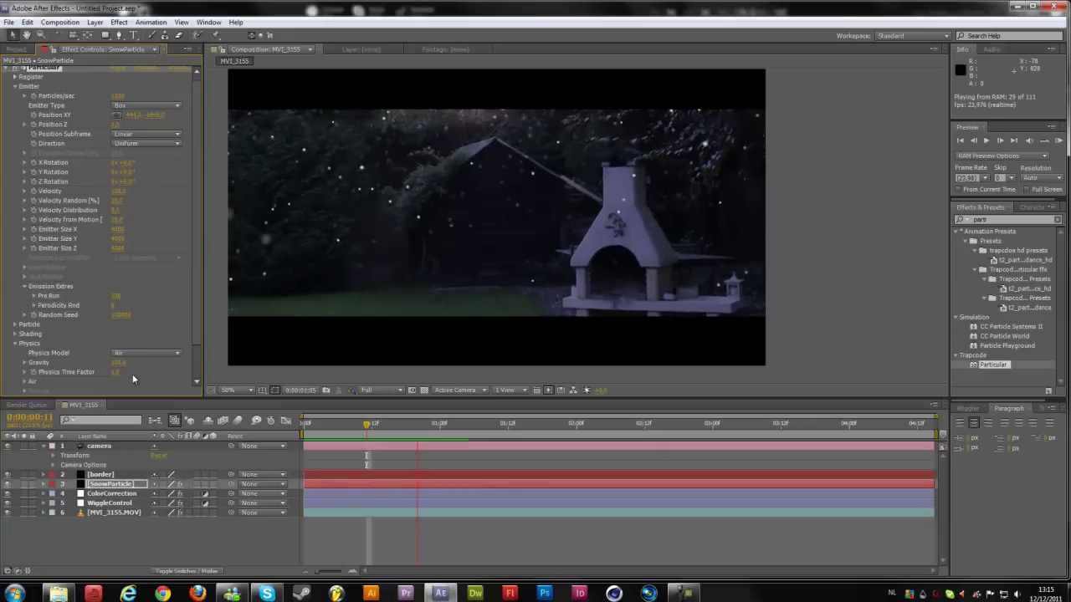
key("space")
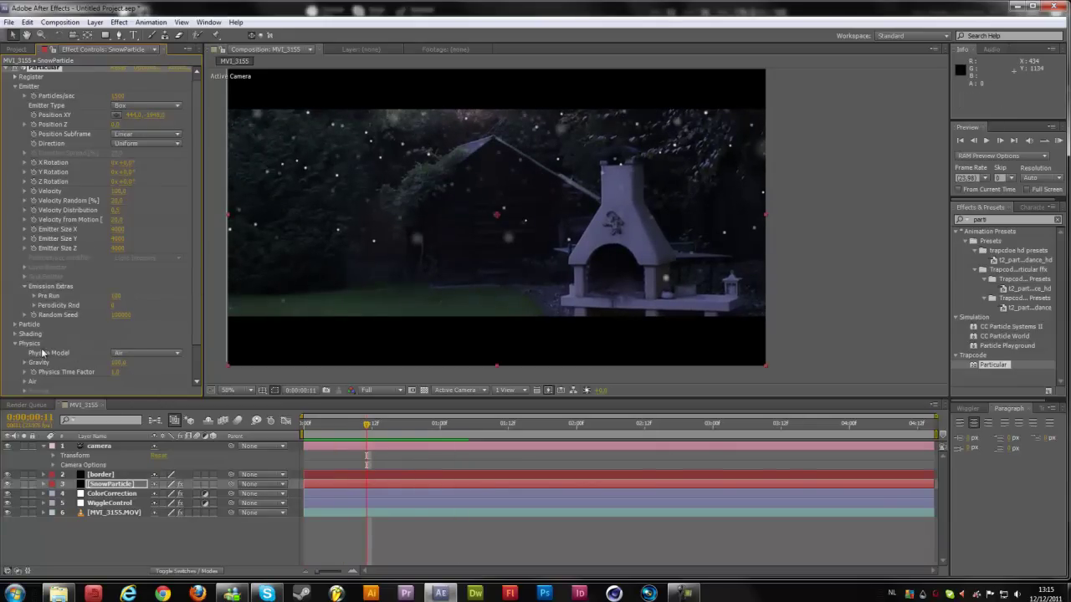
scroll(31, 344, "down", 2)
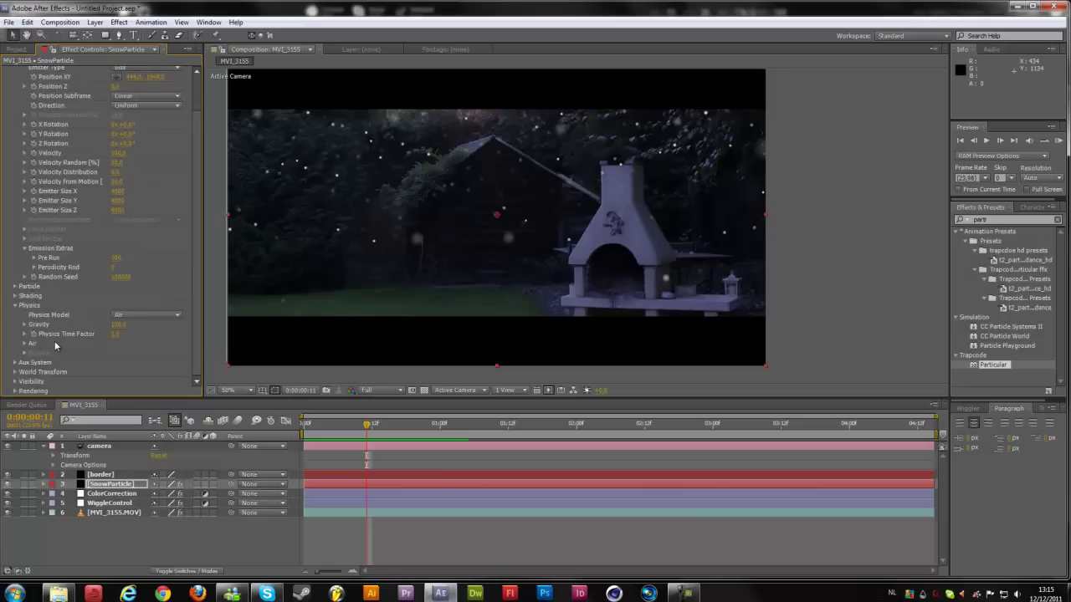
left_click(15, 307)
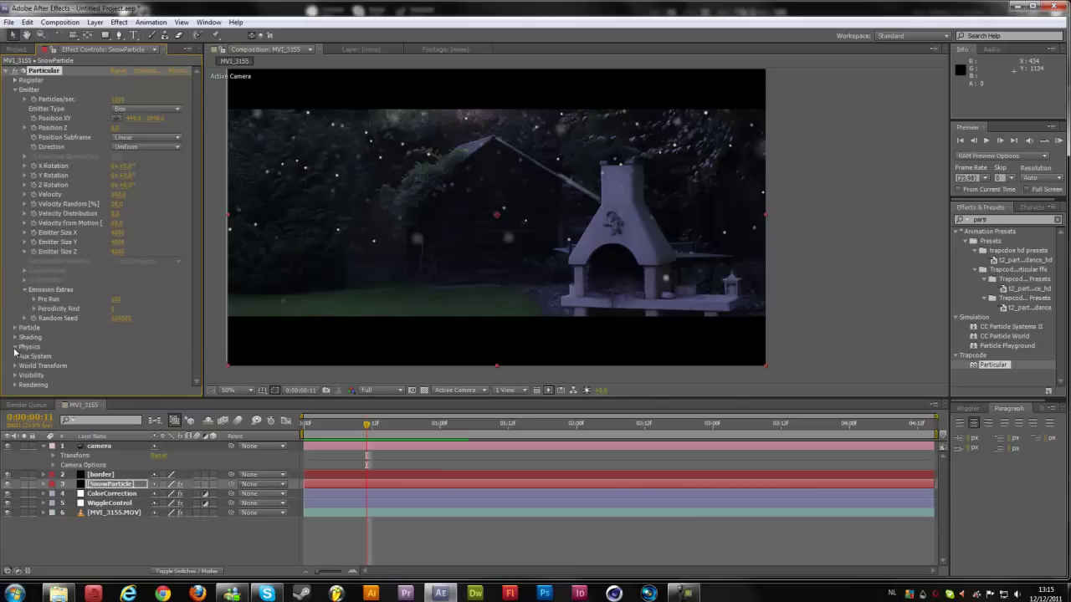
- Under Physics > Air, try Air Resistance 1, then reset it to 0
left_click(14, 347)
scroll(16, 343, "down", 5)
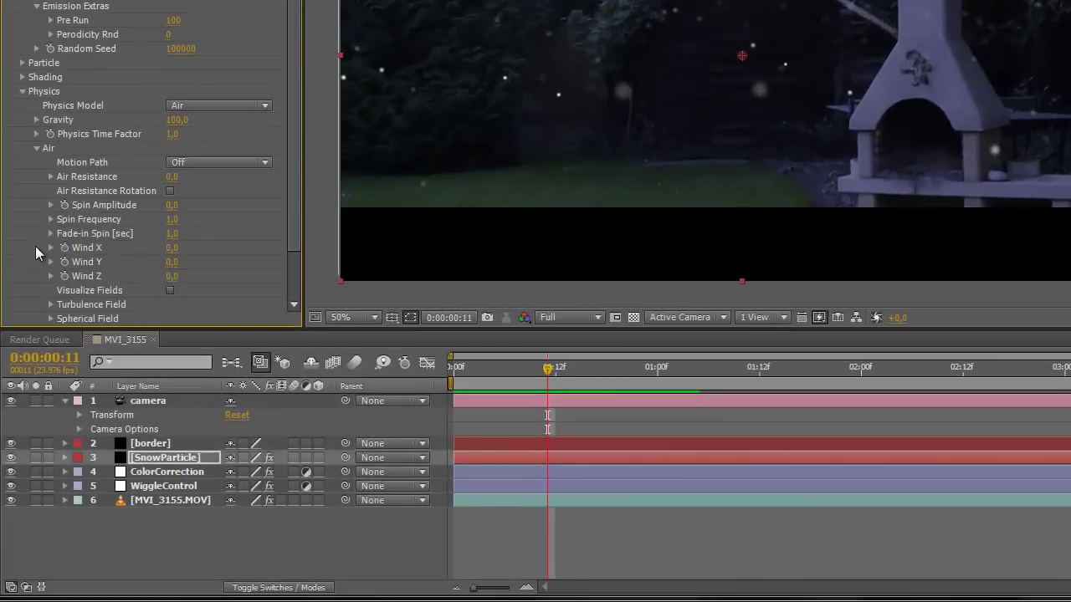
left_click(172, 176)
type("1")
key("Return")
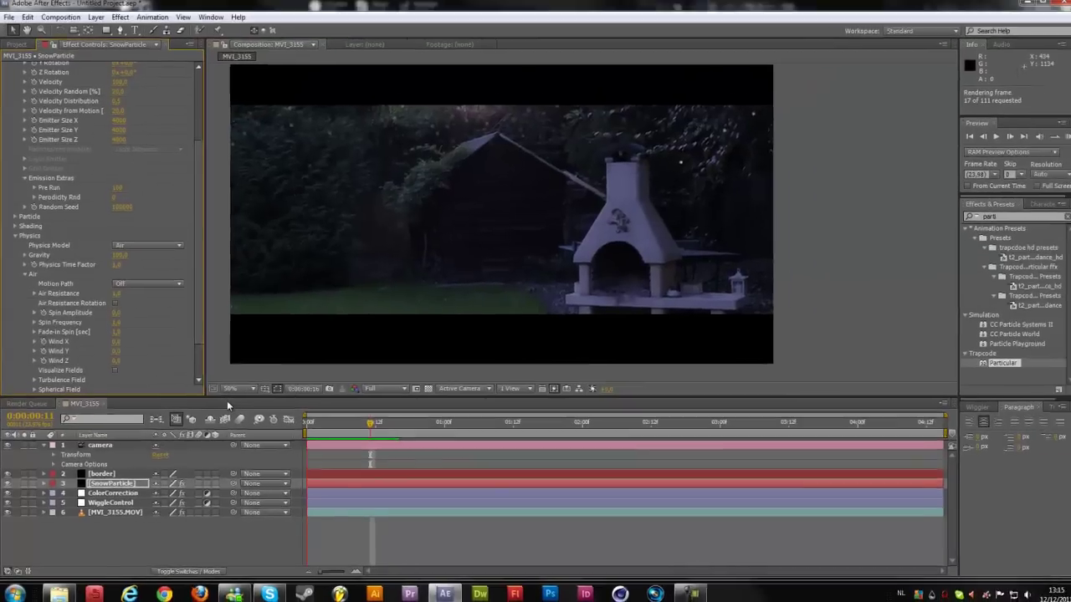
left_click(117, 297)
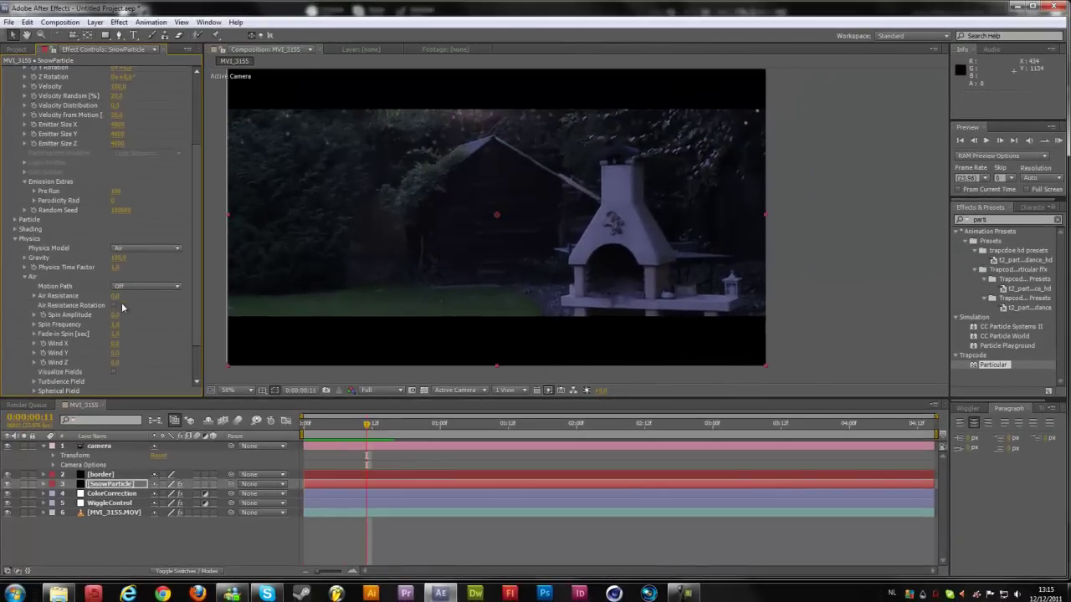
left_click(183, 346)
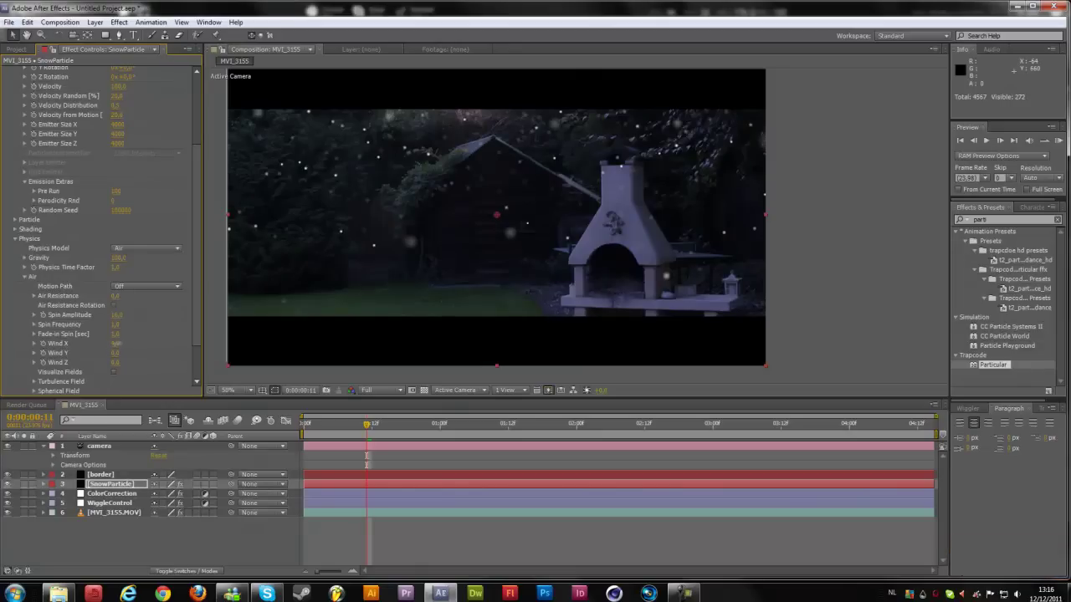
- Set Wind X to 500 to push the snow sideways
left_click_drag(119, 343, 589, 359)
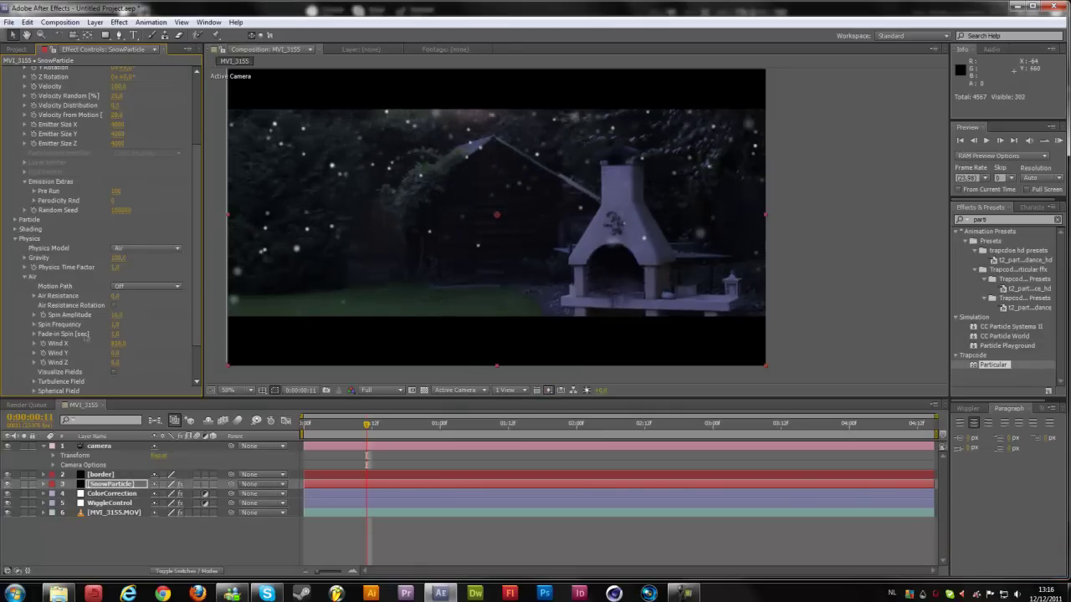
left_click(119, 343)
key("Return")
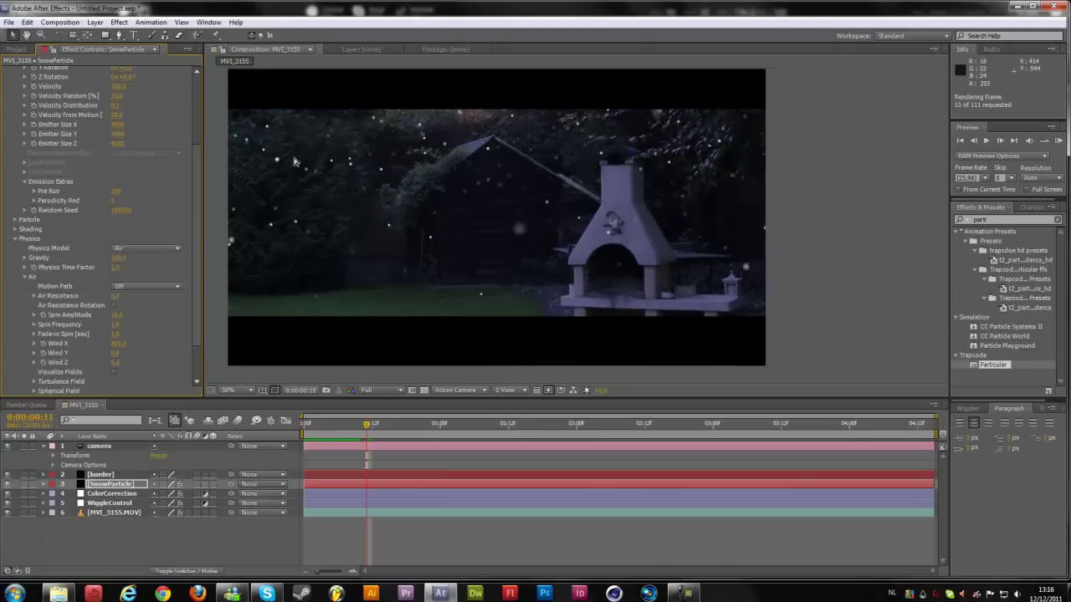
left_click(366, 427)
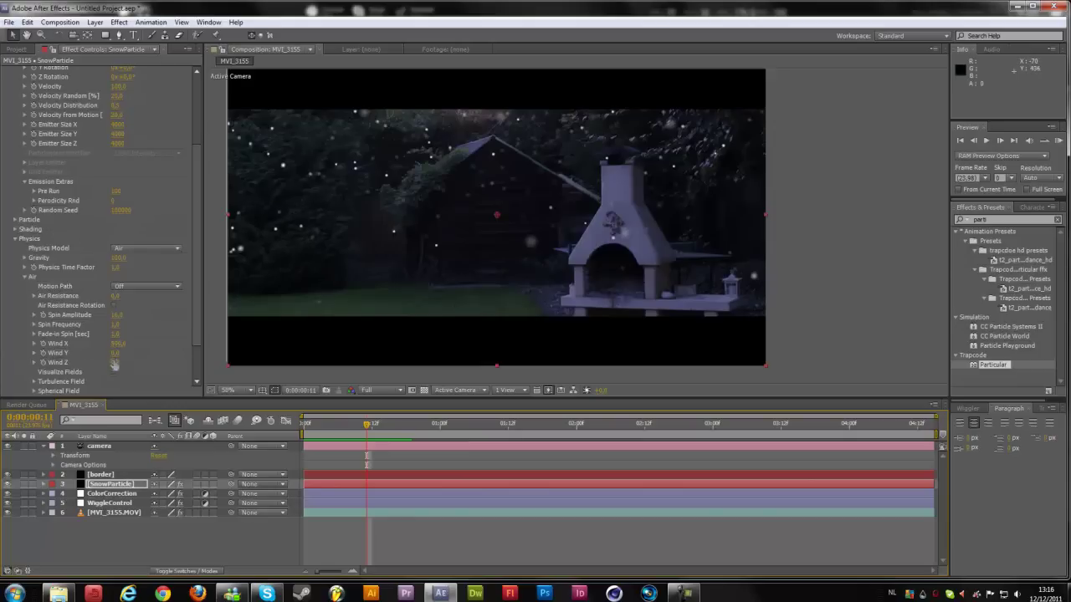
- Set Wind Z to -500 and preview the wind-blown snow
mouse_move(119, 362)
left_mouse_down()
mouse_move(67, 362)
mouse_move(101, 376)
mouse_move(130, 368)
left_mouse_up()
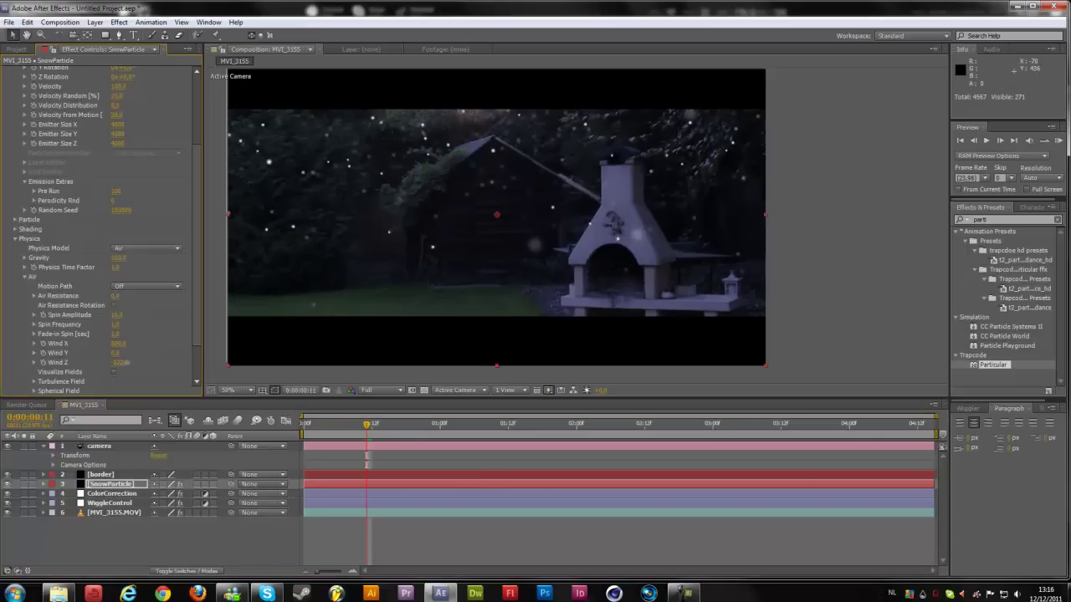
left_click_drag(9, 369, 73, 376)
left_click(121, 363)
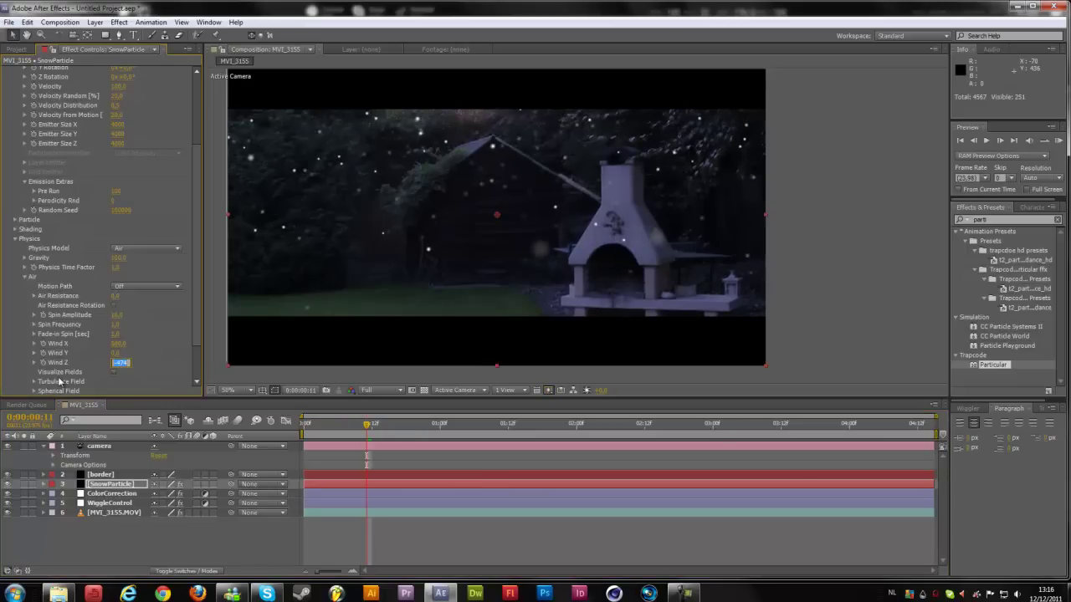
type("-500")
key("Return")
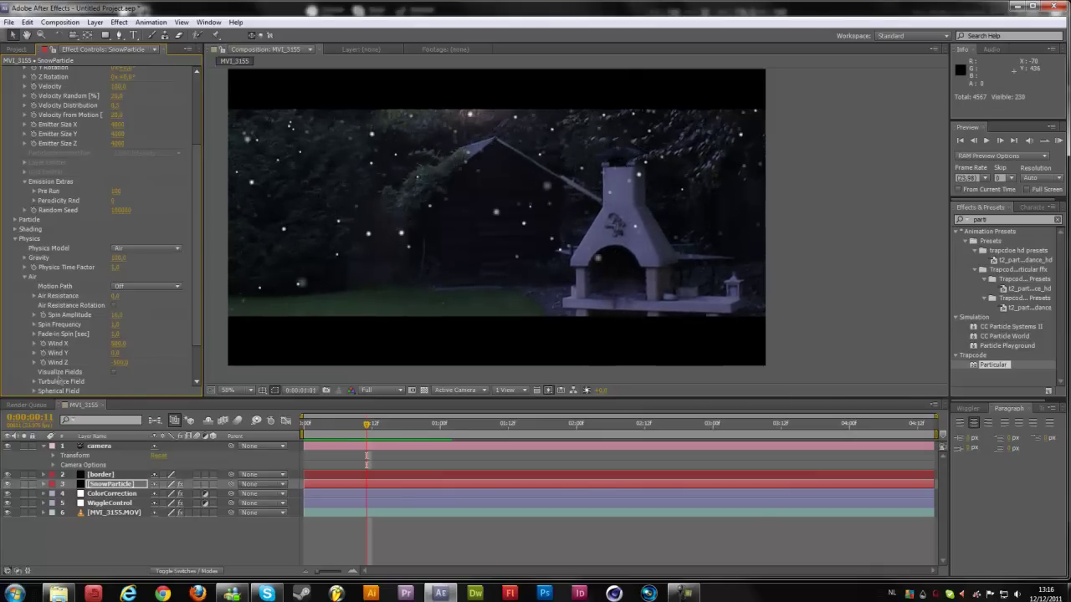
key("space")
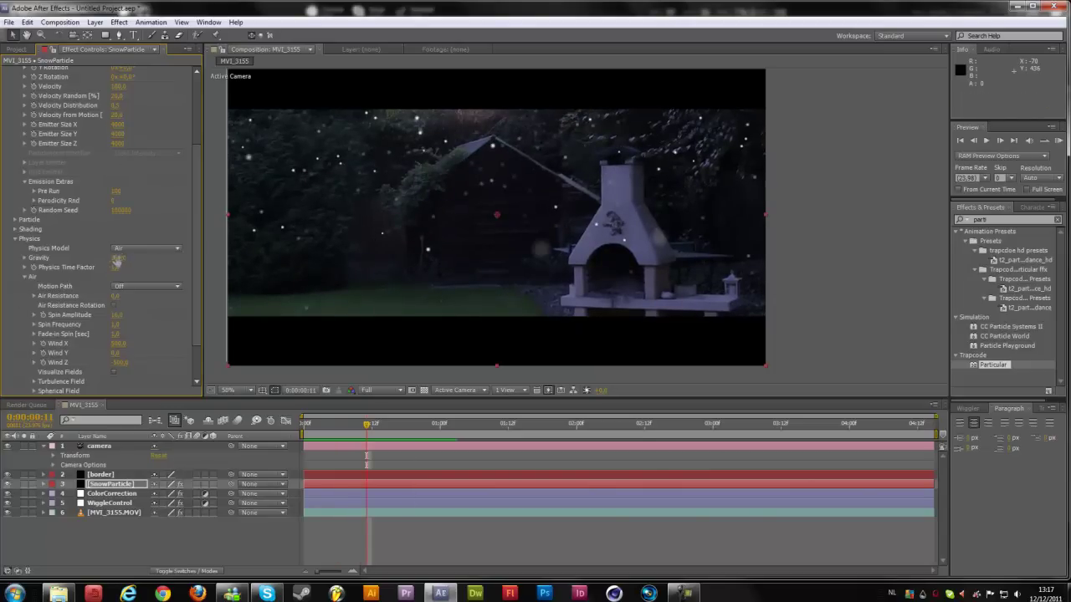
- Preview the snow with Gravity 50, then settle on a Gravity of 70
left_click(118, 258)
type("50")
key("Return")
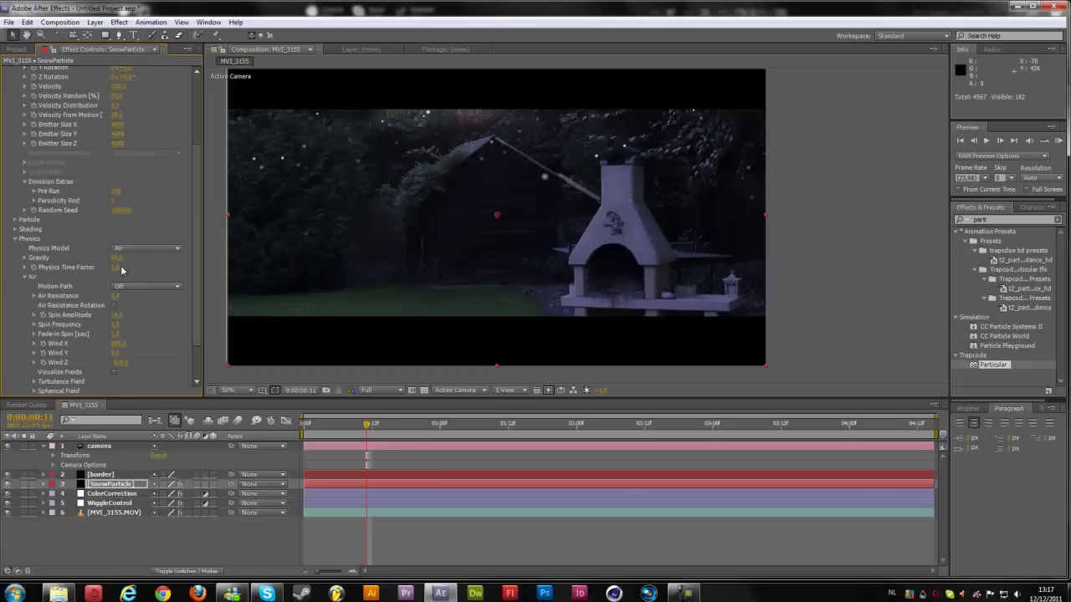
key("KP_0")
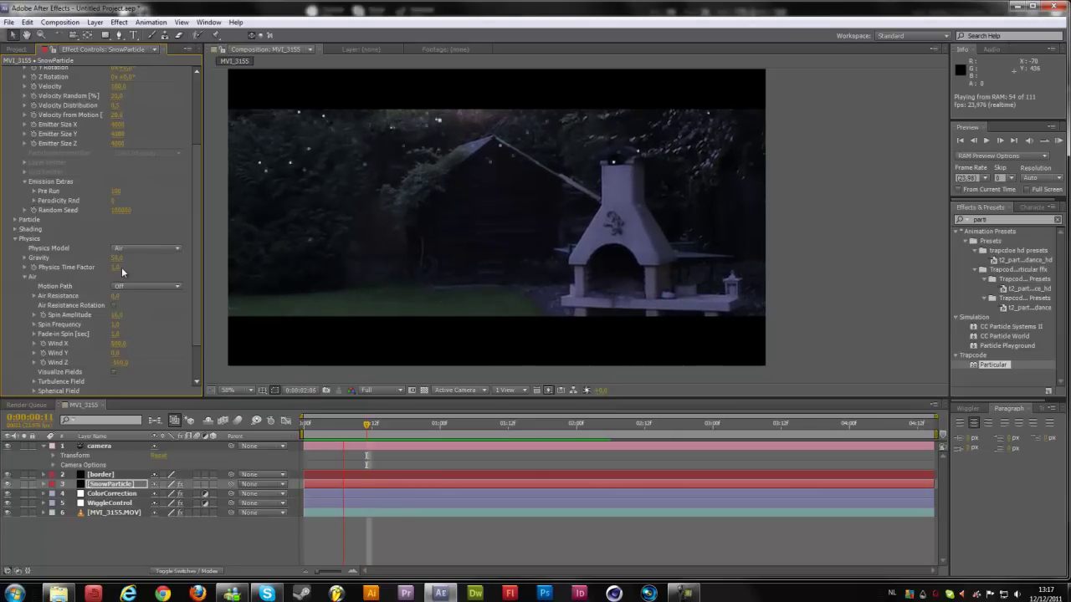
key("space")
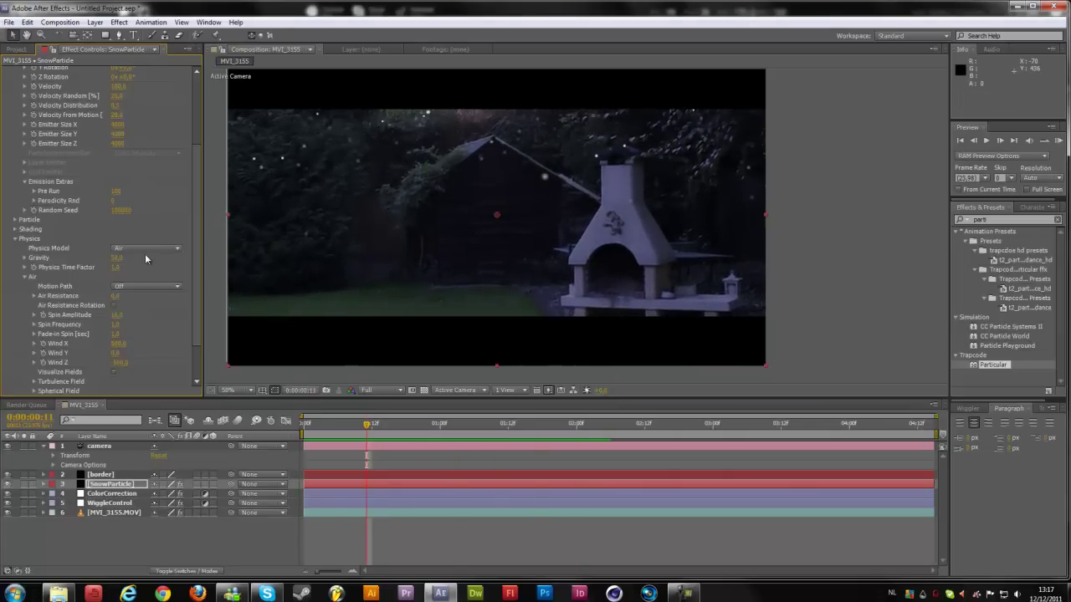
left_click(117, 259)
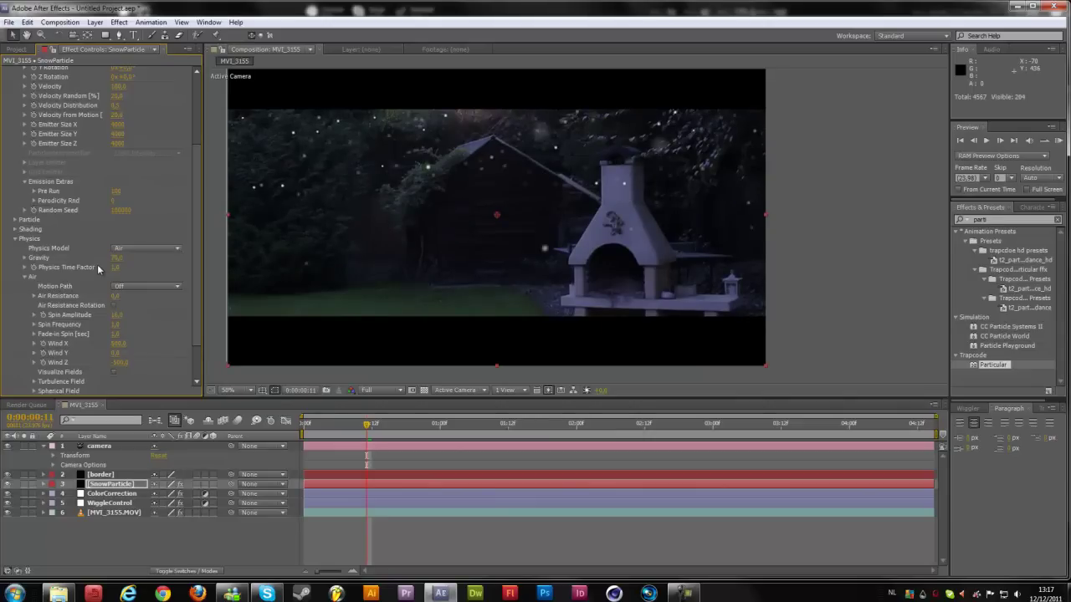
key("Return")
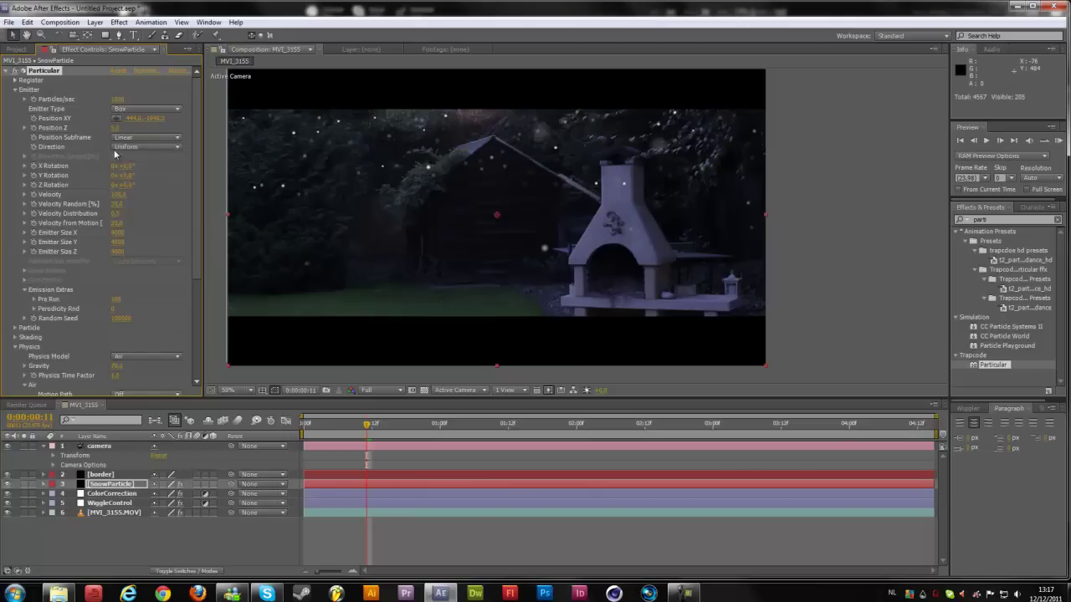
- Undo the last change, then set the Particle Life [sec] to 5 and finally 4
key("ctrl+z")
left_click(14, 328)
scroll(77, 289, "down", 4)
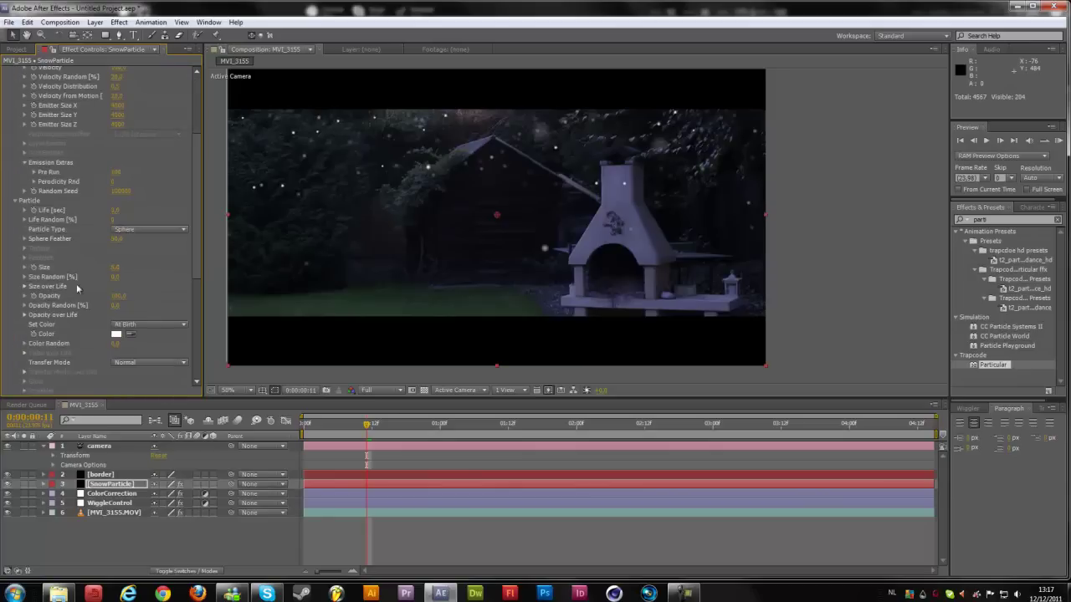
left_click(115, 210)
type("5")
key("Return")
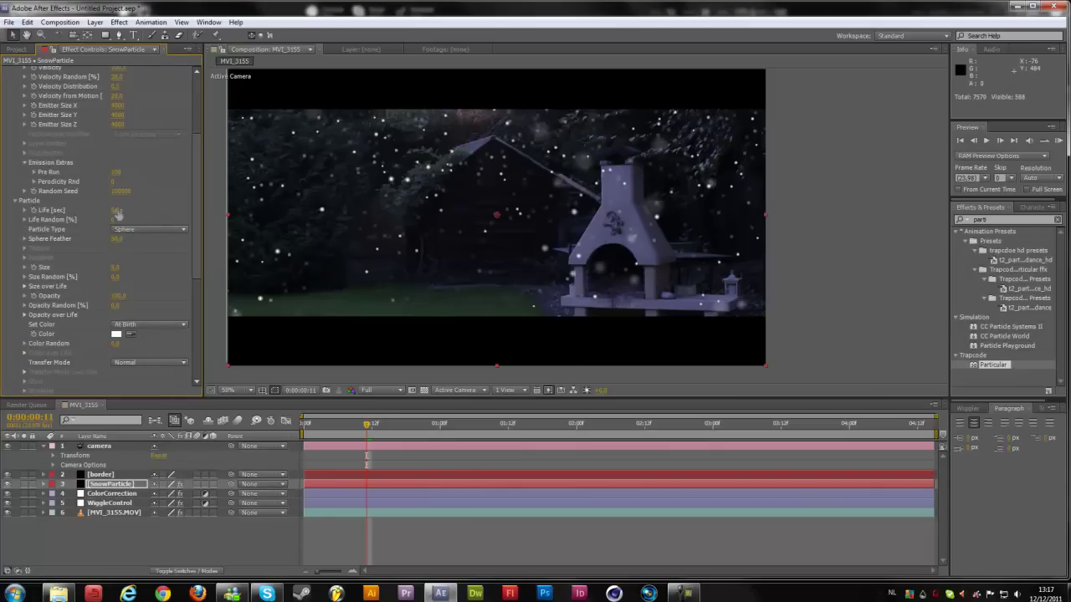
left_click(120, 210)
type("4")
key("Return")
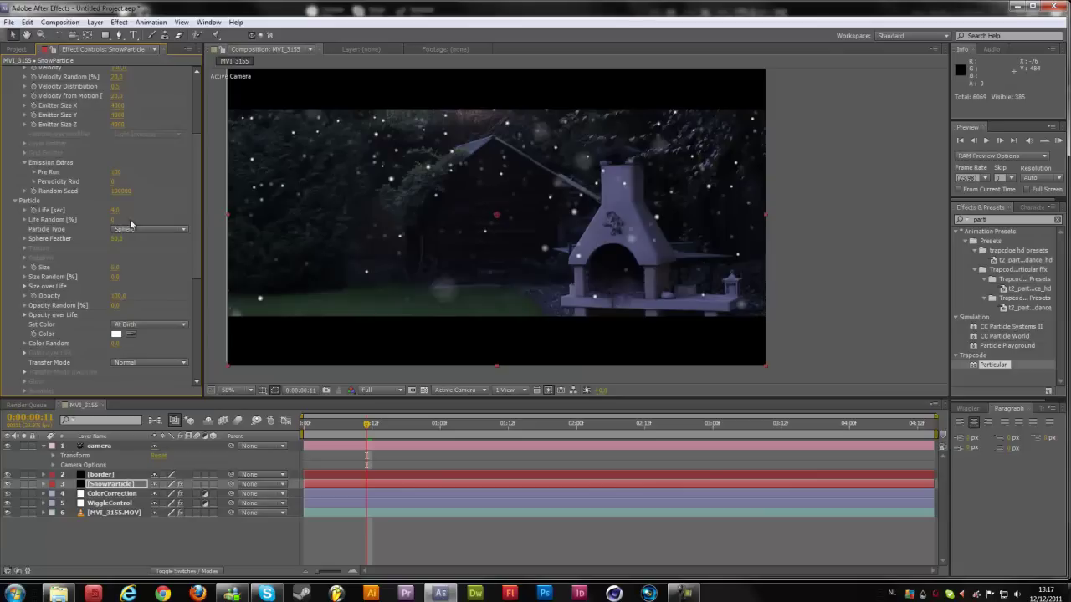
- RAM-preview the thinner snow and move the current time to frame 21
key("KP_0")
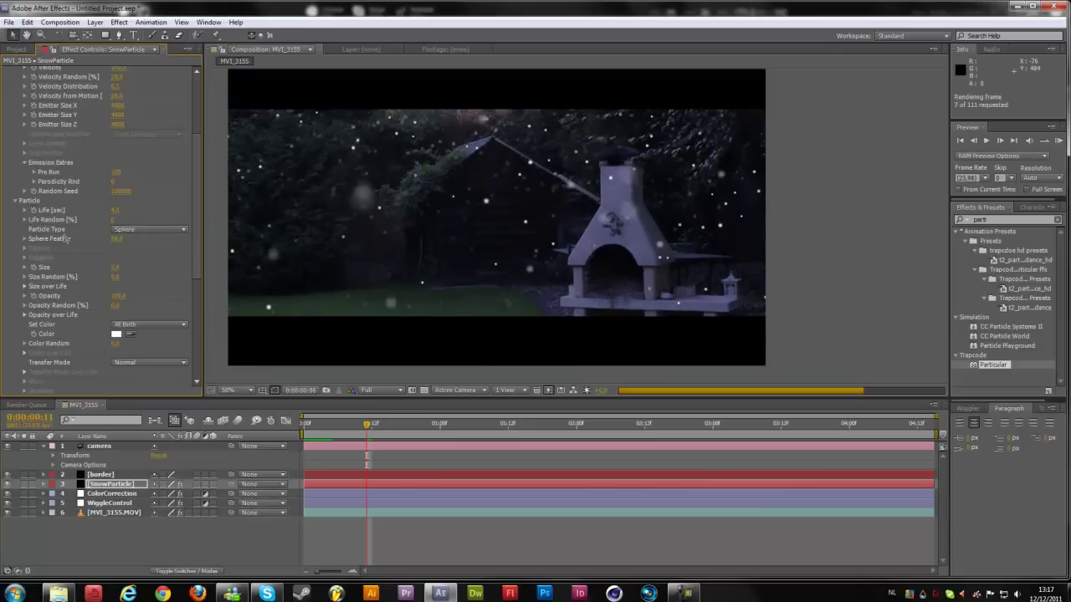
left_click(60, 286)
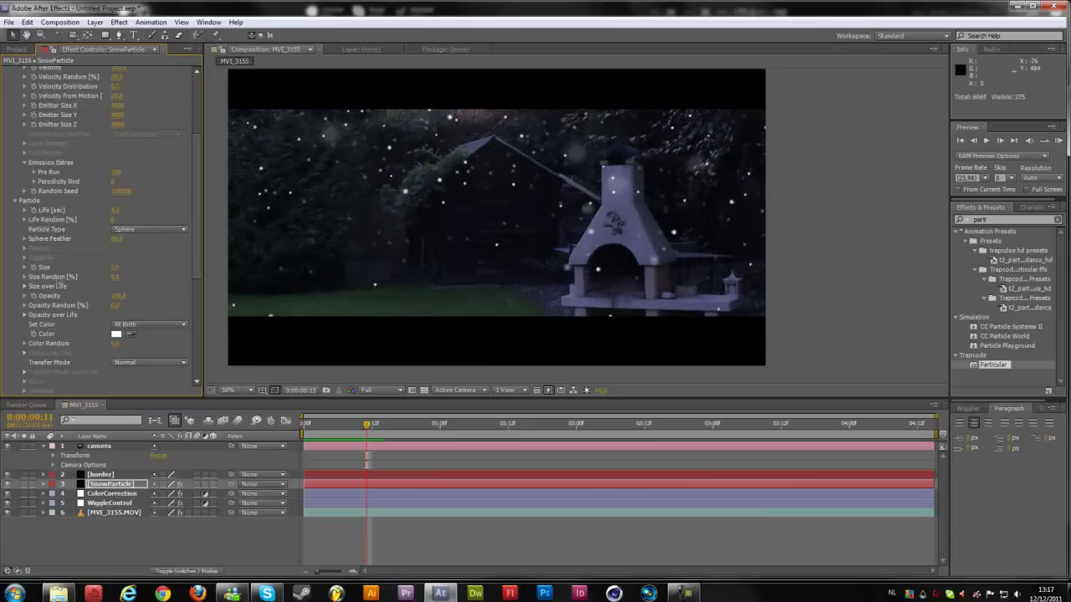
key("KP_0")
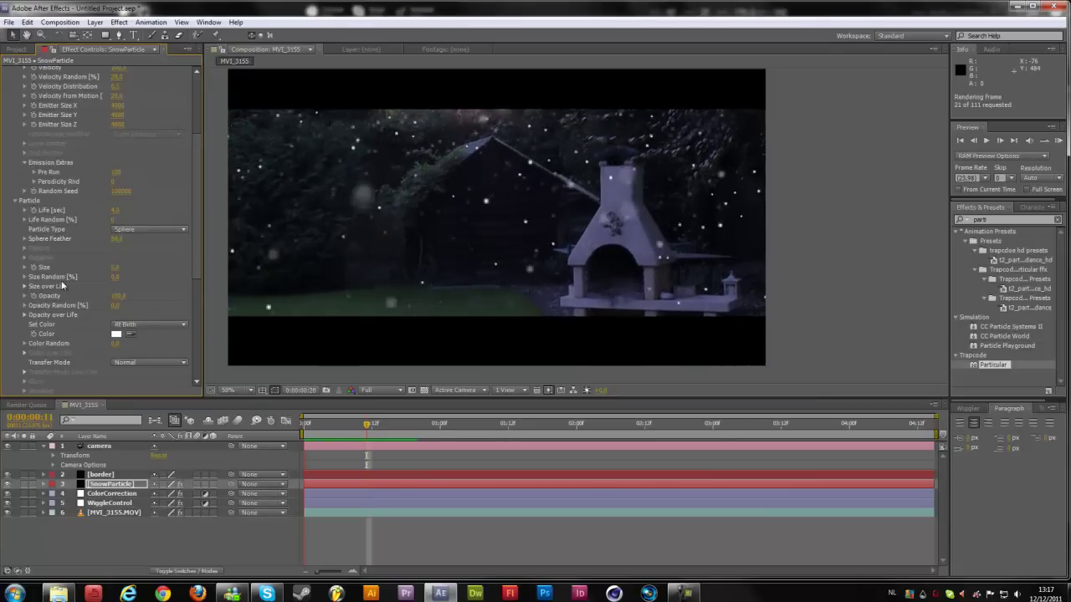
left_click(62, 280)
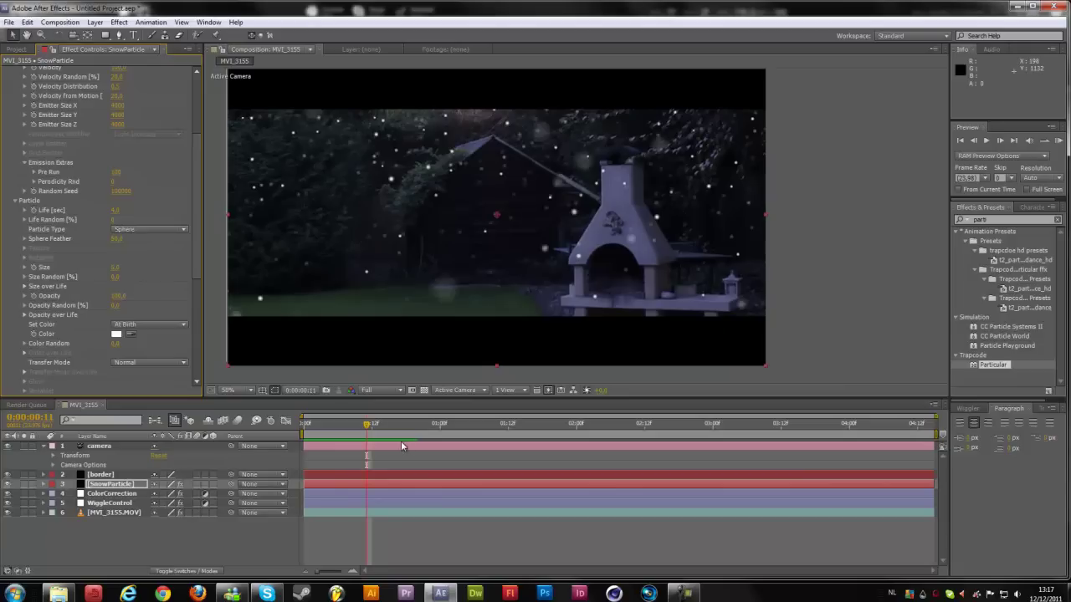
left_click_drag(383, 430, 427, 427)
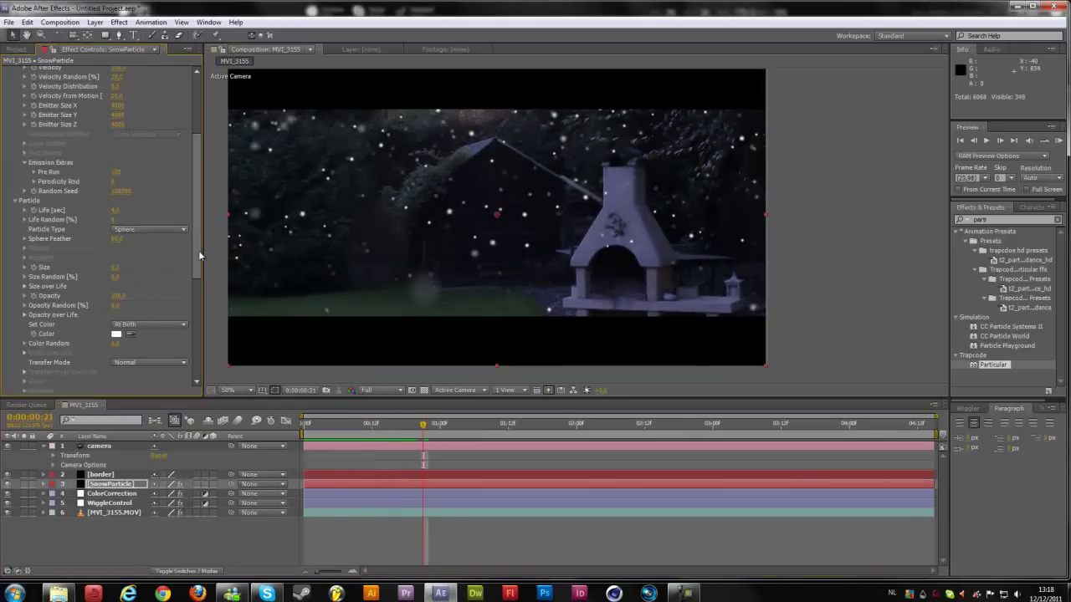
left_click_drag(198, 251, 208, 176)
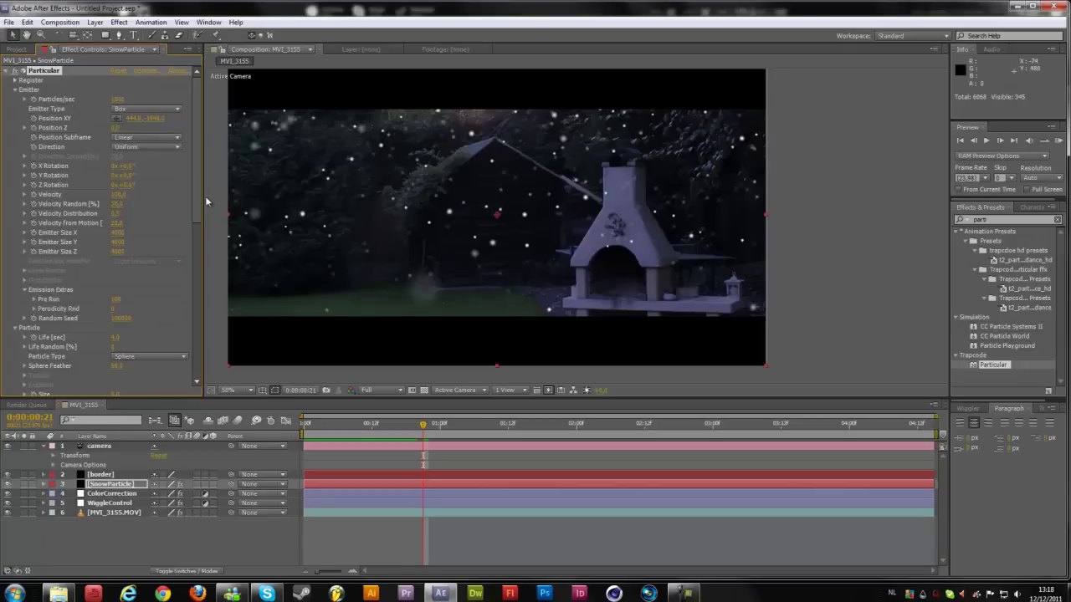
- Create a new pale blue (#DAE9F1) solid layer
right_click(168, 531)
mouse_move(186, 434)
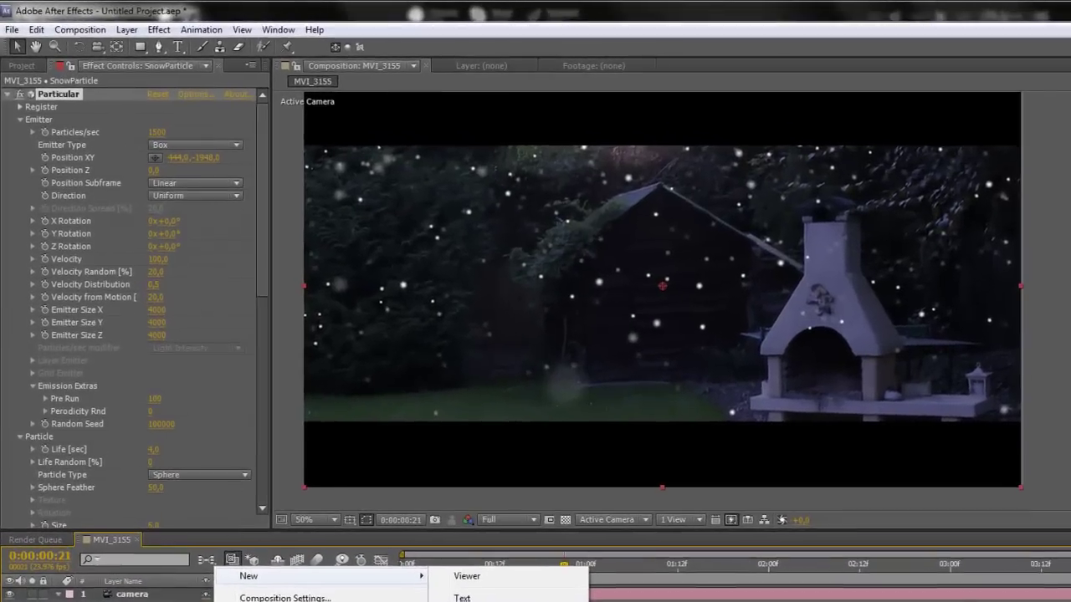
left_click(465, 601)
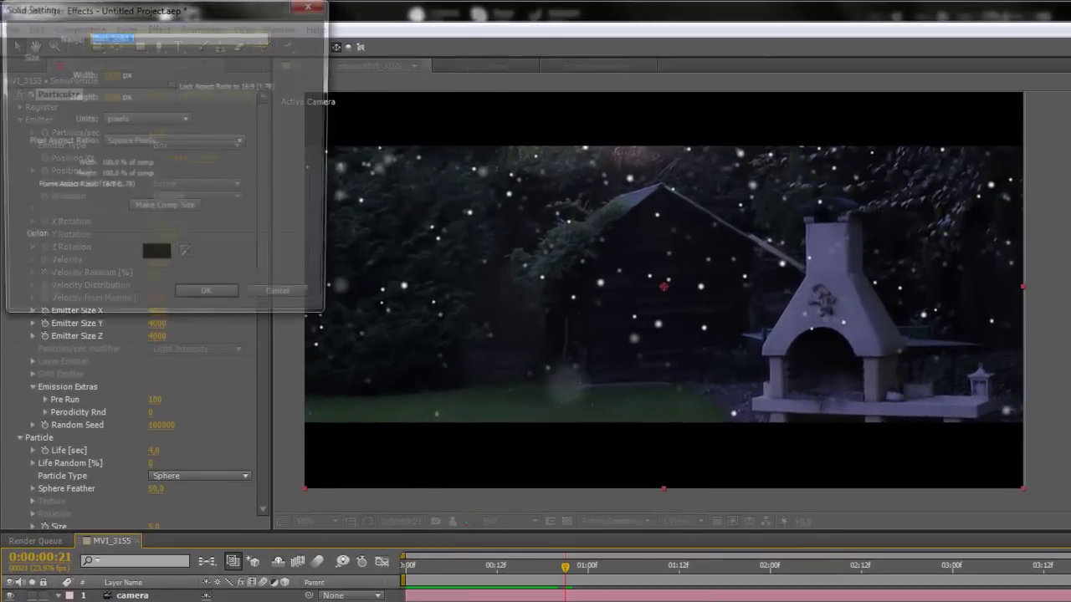
left_click(156, 257)
left_click(128, 404)
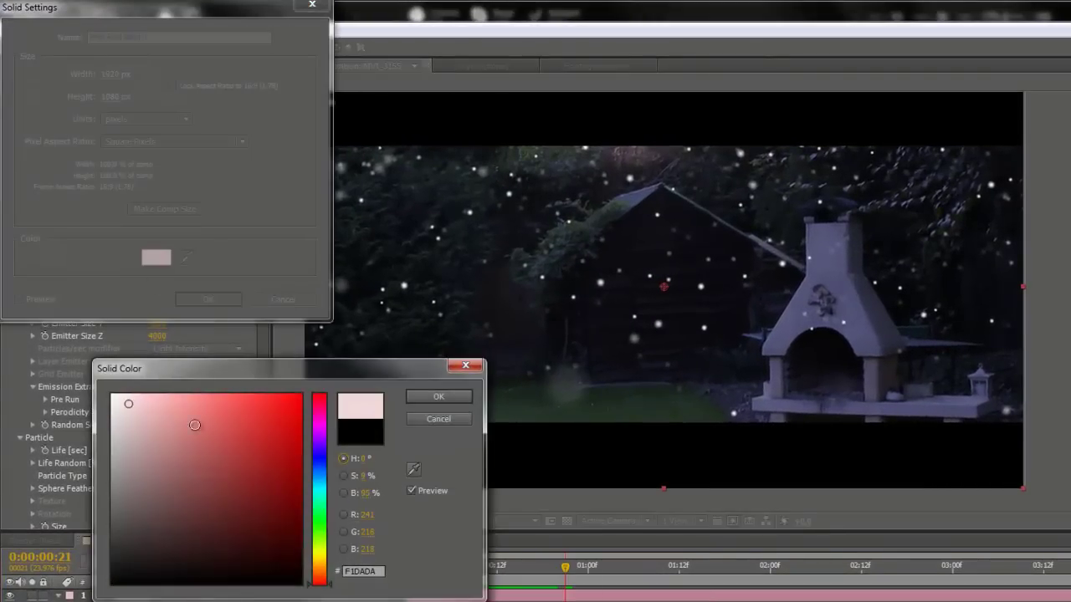
left_click(319, 479)
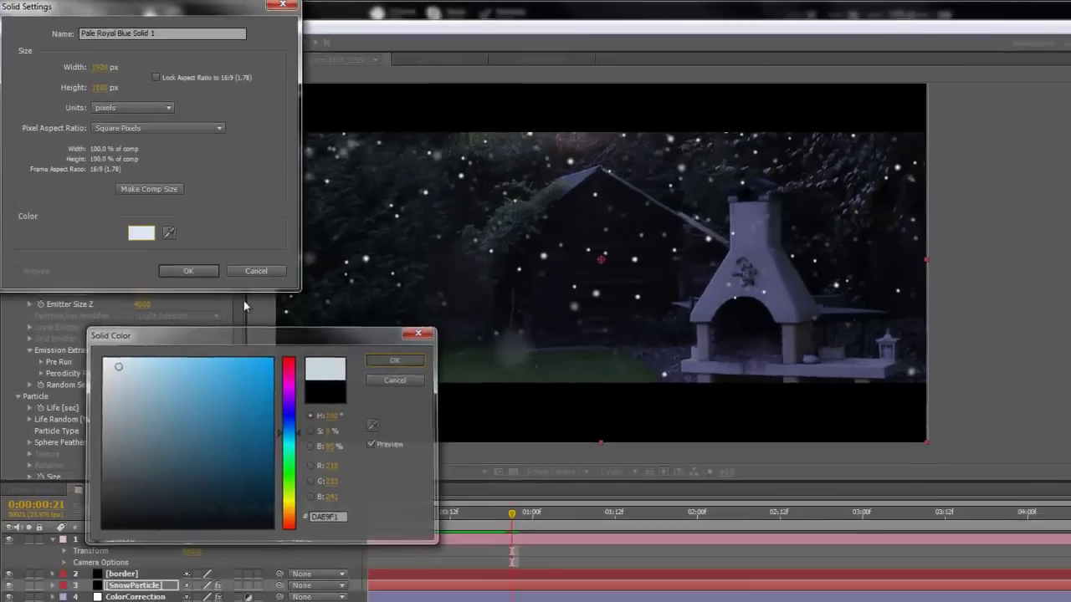
left_click(439, 397)
left_click(209, 298)
- Draw an ellipse mask across the frame's top, expose its 500-pixel feather, and move the solid below [border]
key("comma")
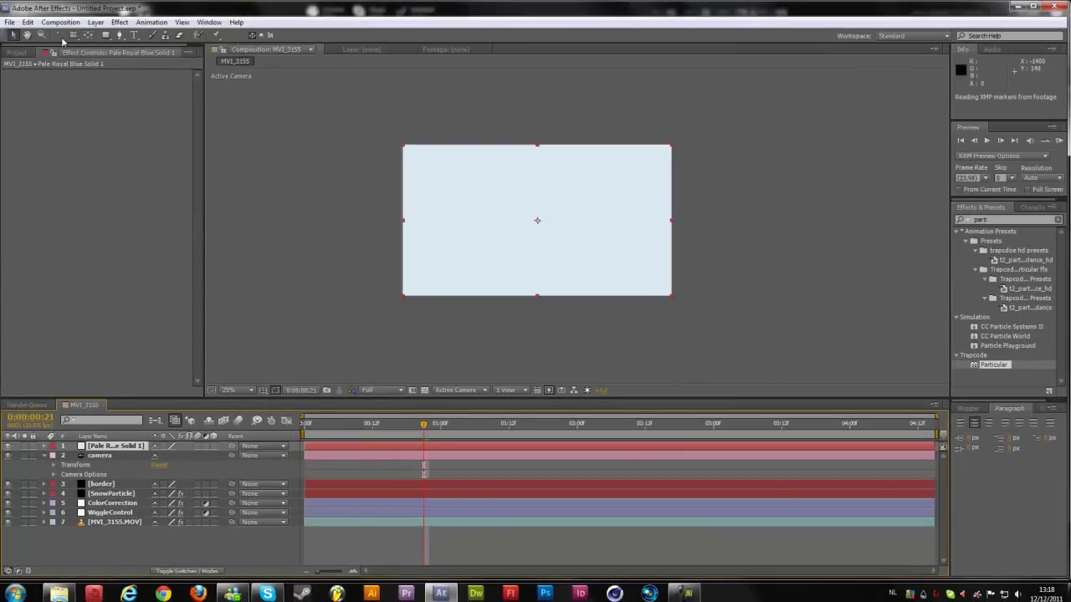
mouse_move(105, 35)
left_mouse_down()
mouse_move(152, 77)
mouse_move(149, 64)
left_mouse_up()
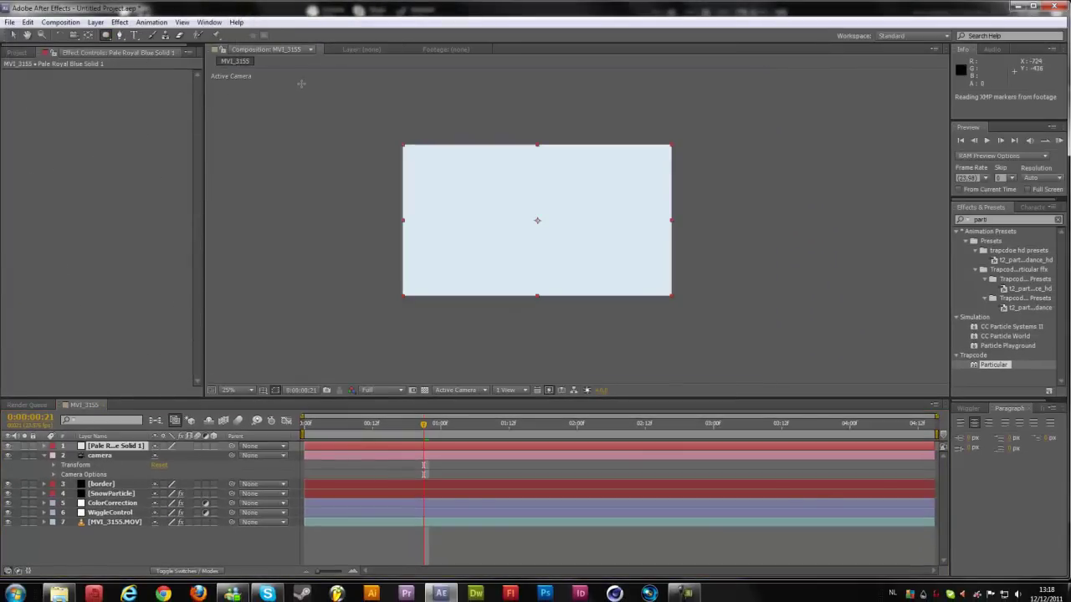
left_click_drag(301, 83, 538, 164)
left_click_drag(624, 186, 642, 189)
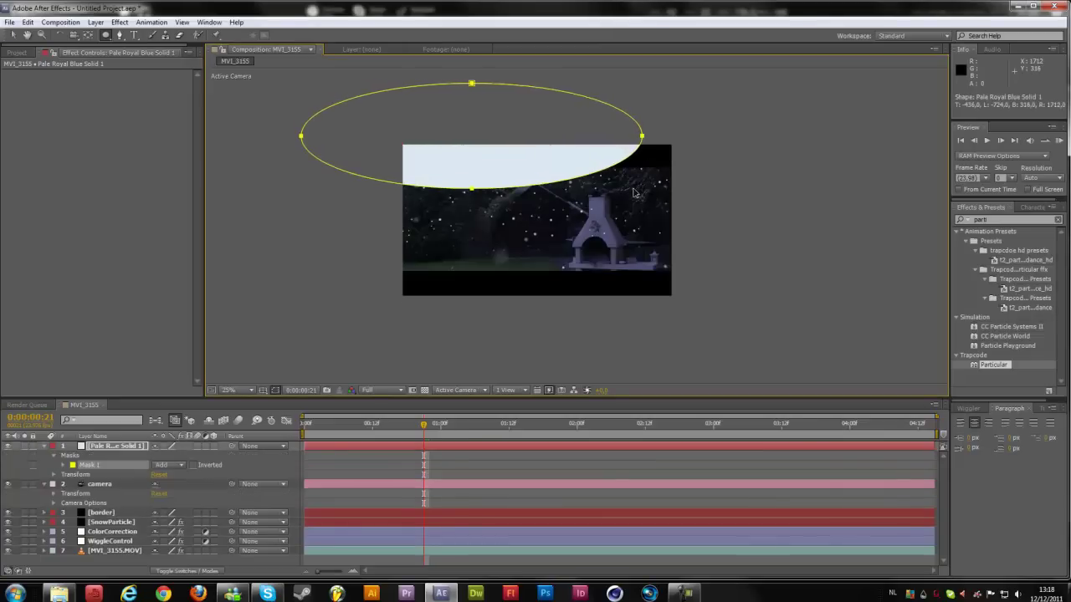
key("f")
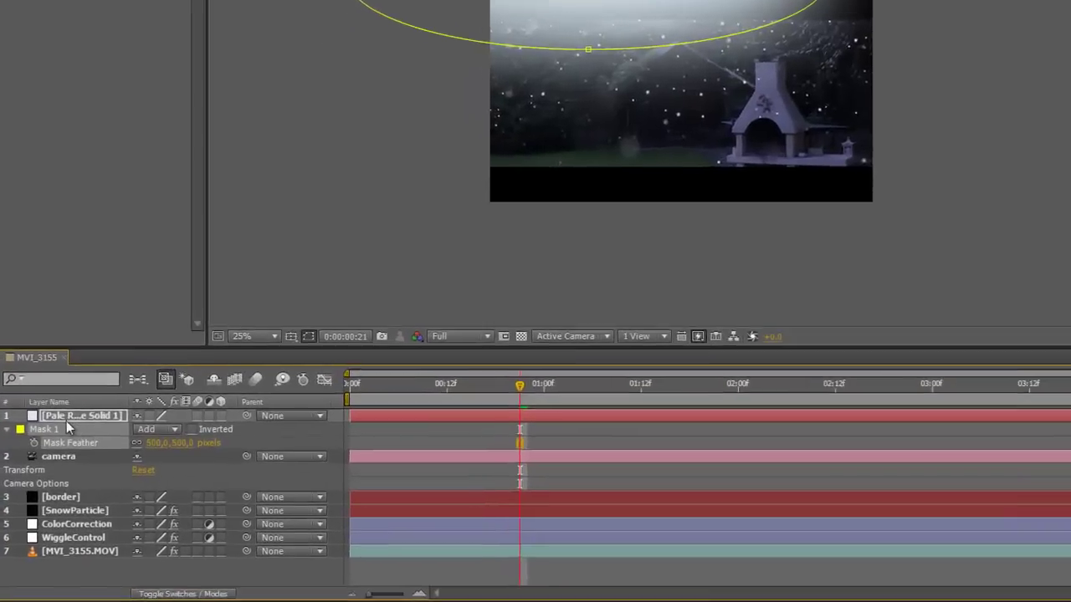
left_click_drag(116, 448, 65, 507)
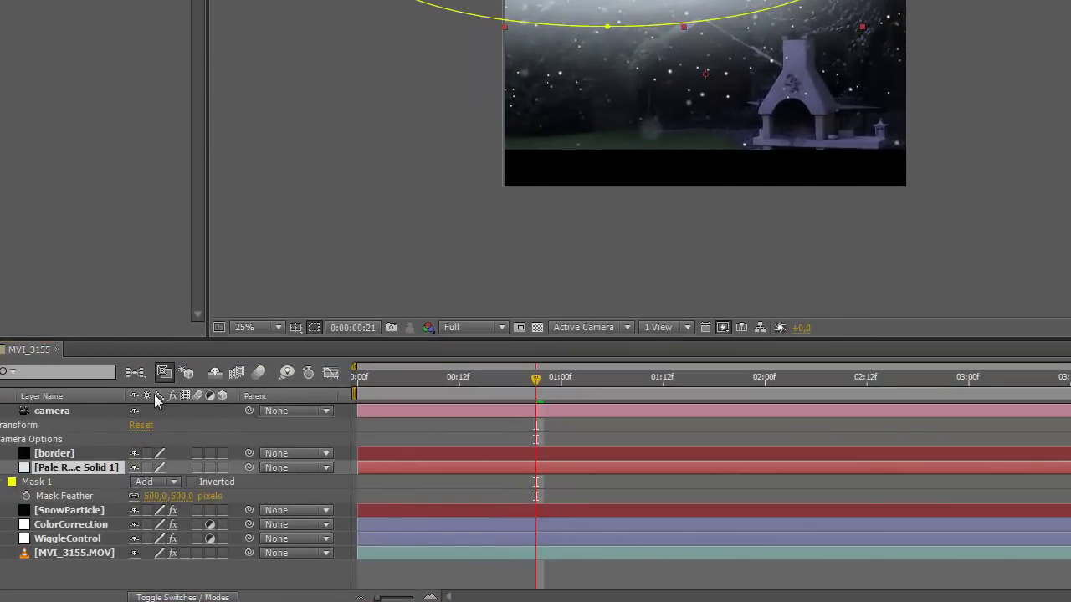
- Set the pale blue solid to Add blending mode at 50% opacity
key("F4")
left_click(150, 468)
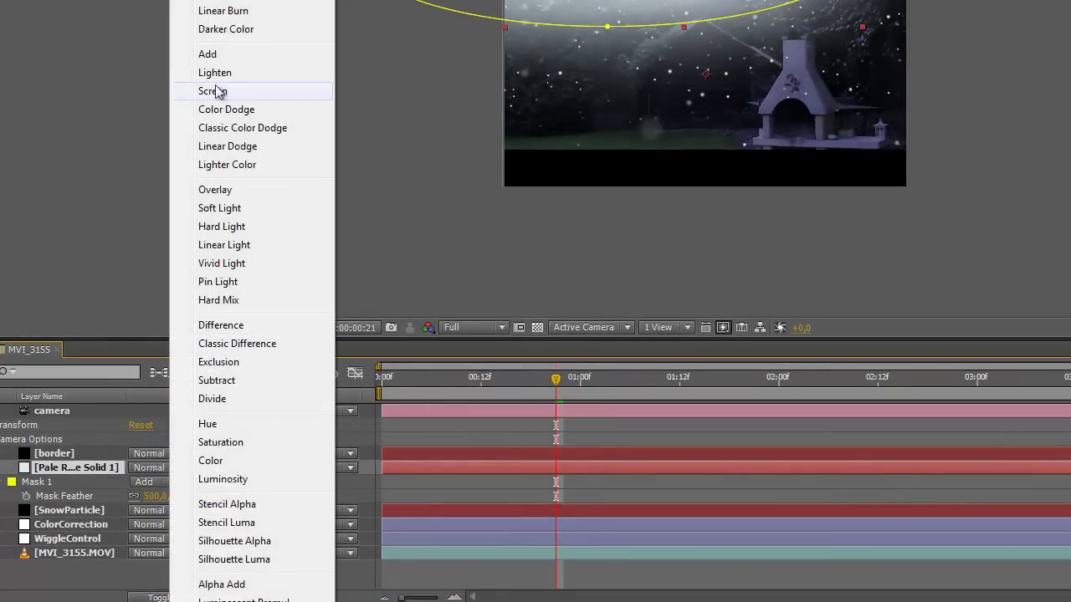
left_click(231, 56)
scroll(446, 188, "up", 1)
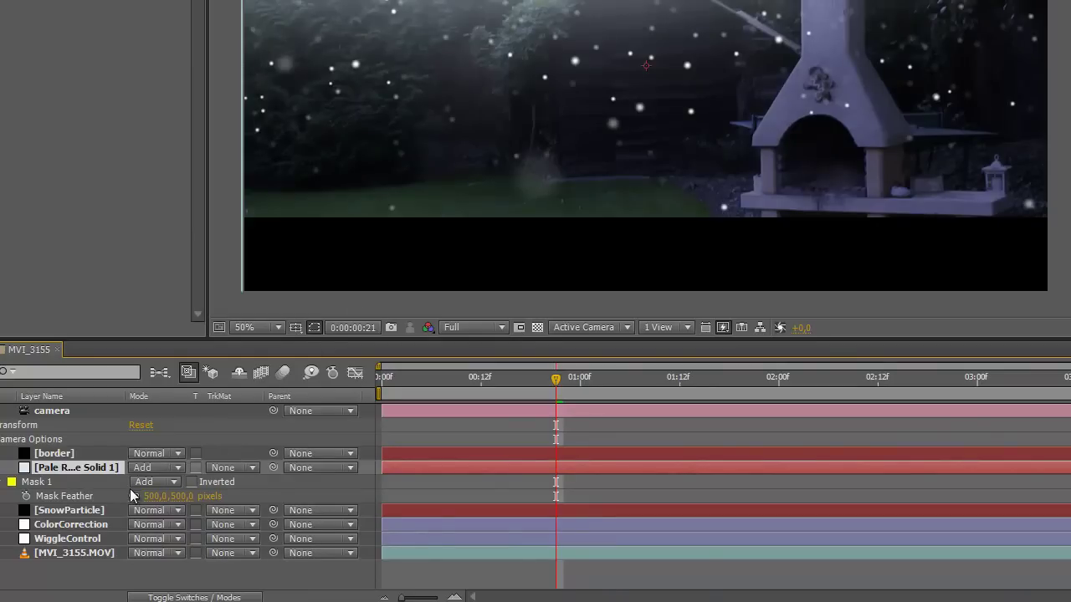
type("t")
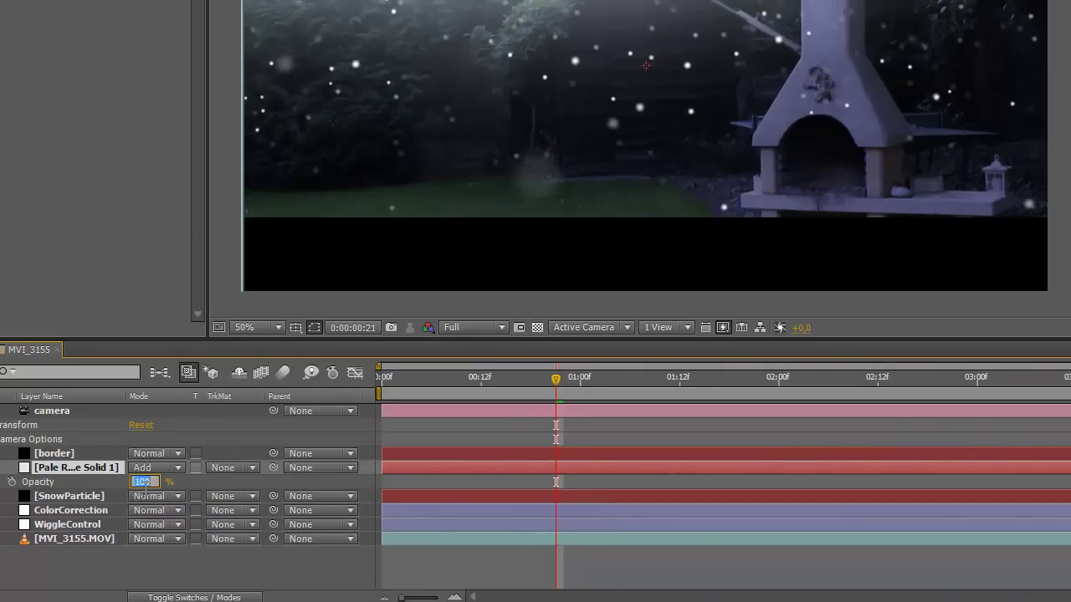
type("50")
key("Return")
- Add a wiggle(2,20) expression to Opacity and preview the flickering glow
left_click(12, 483, "alt")
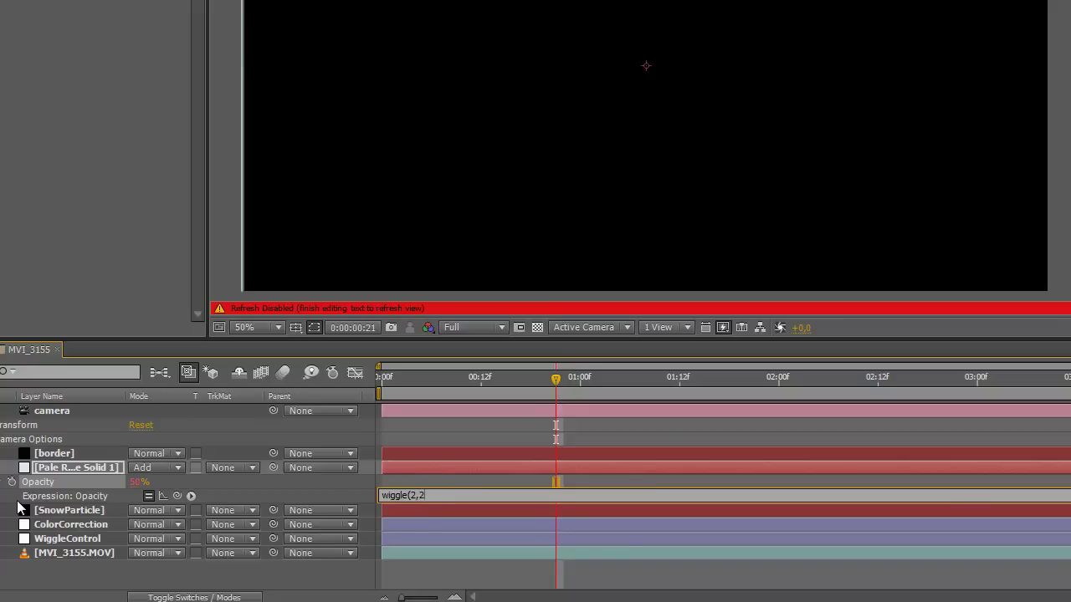
key("KP_Enter")
key("KP_0")
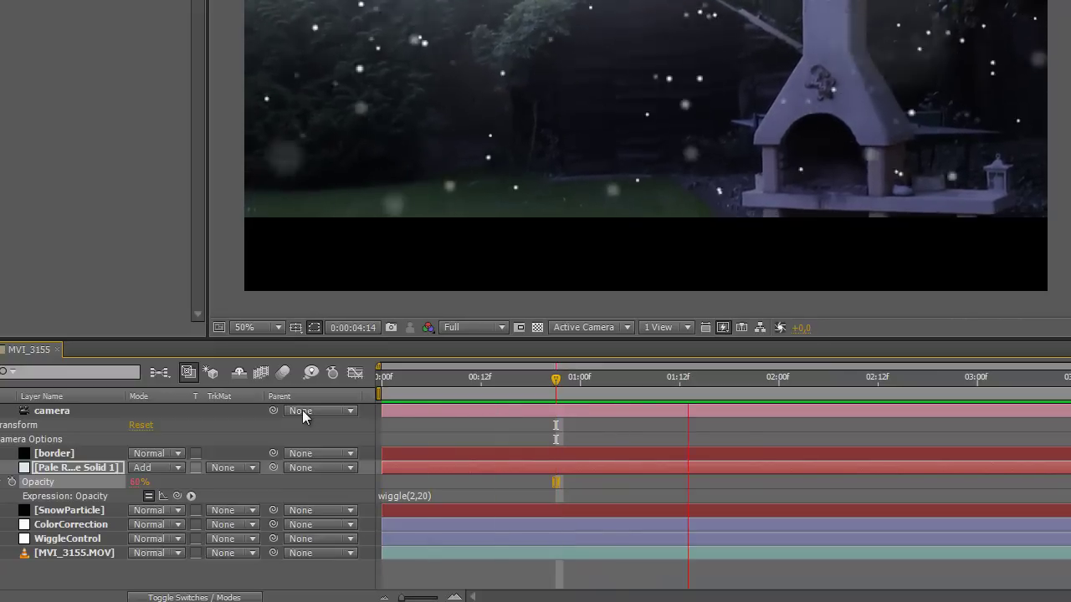
left_click(552, 382)
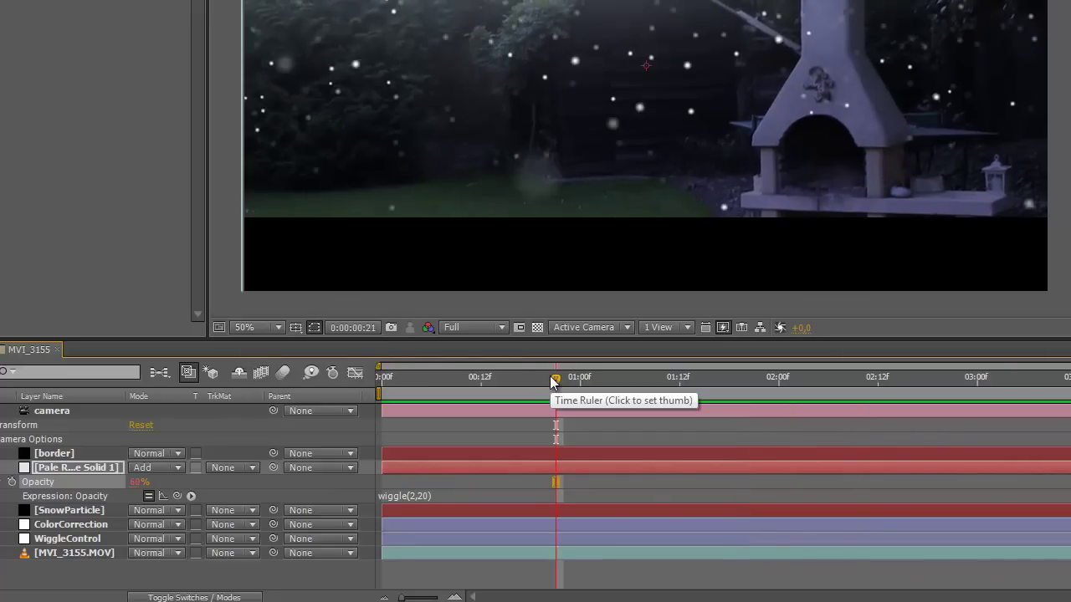